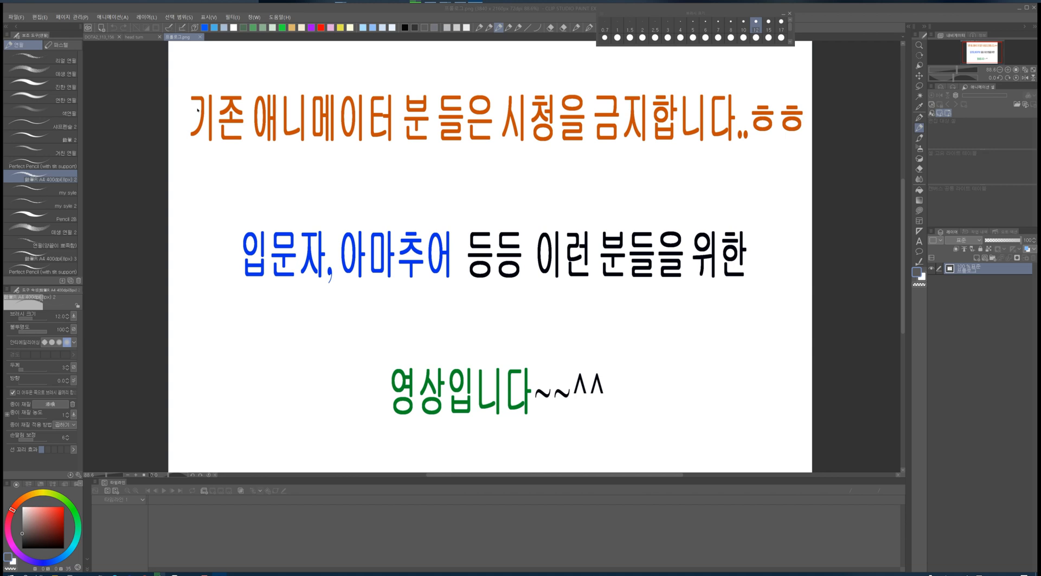
# - Switch to the head-turn animation document and choose the pencil brush
pyautogui.click(201, 37)
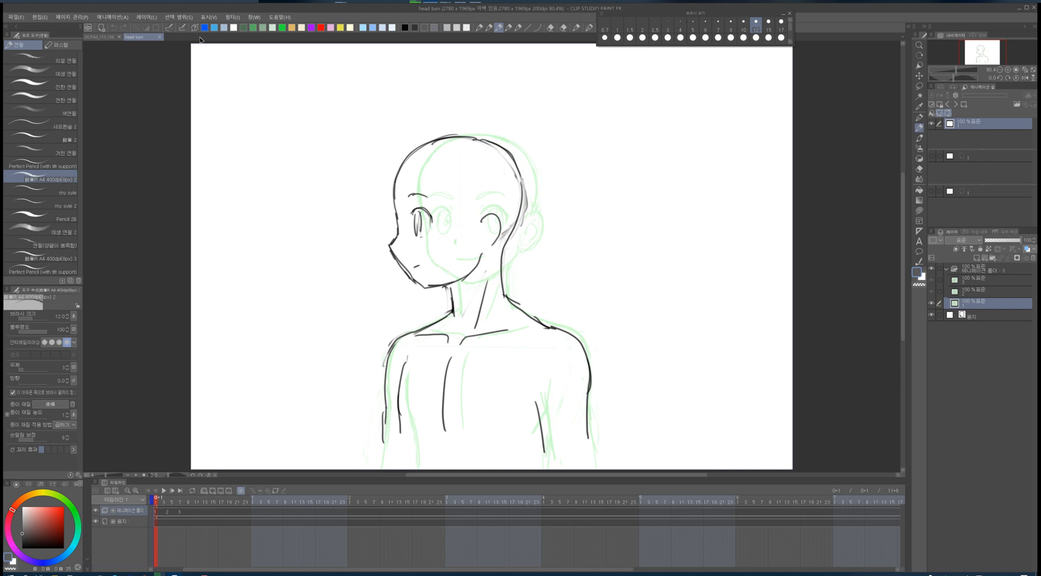
pyautogui.click(489, 27)
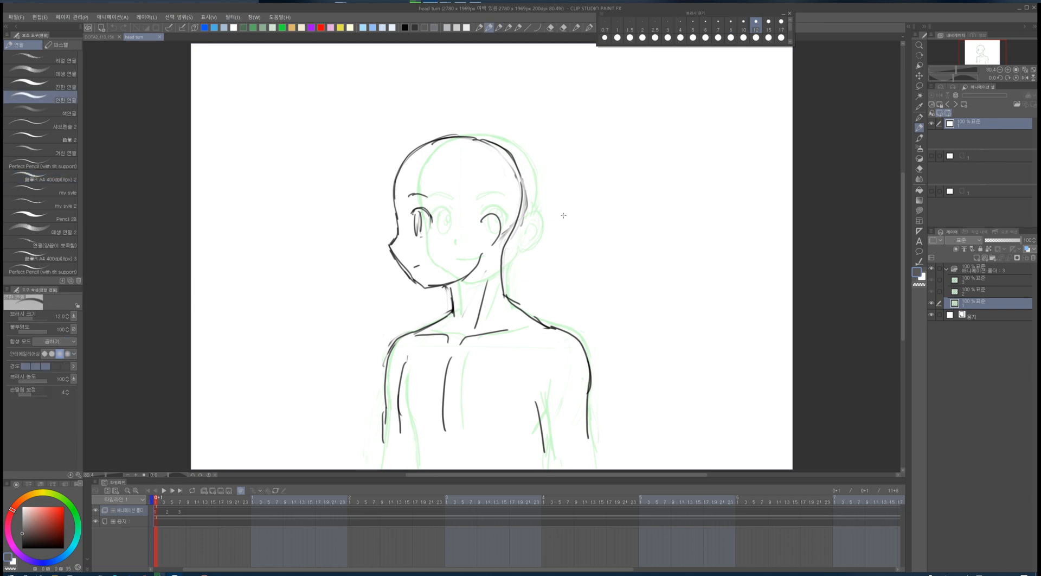
# - Sketch a rough oval head with eye marks to the right of the face on the second frame
pyautogui.press('Right')
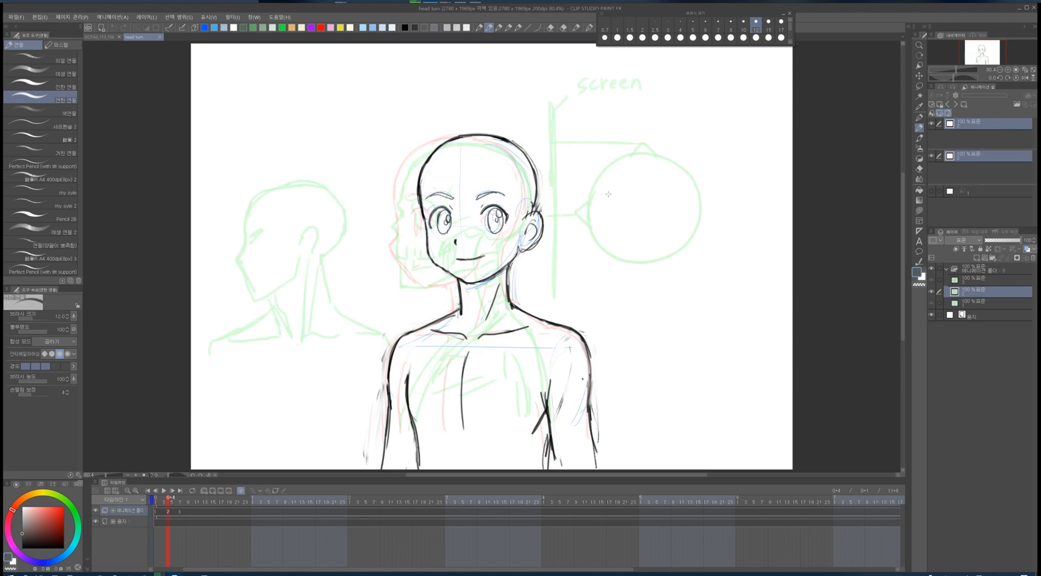
pyautogui.moveTo(574, 150)
pyautogui.mouseDown()
pyautogui.moveTo(565, 228)
pyautogui.moveTo(662, 173)
pyautogui.moveTo(571, 243)
pyautogui.mouseUp()
pyautogui.moveTo(586, 187); pyautogui.dragTo(585, 200)
pyautogui.moveTo(631, 187); pyautogui.dragTo(629, 202)
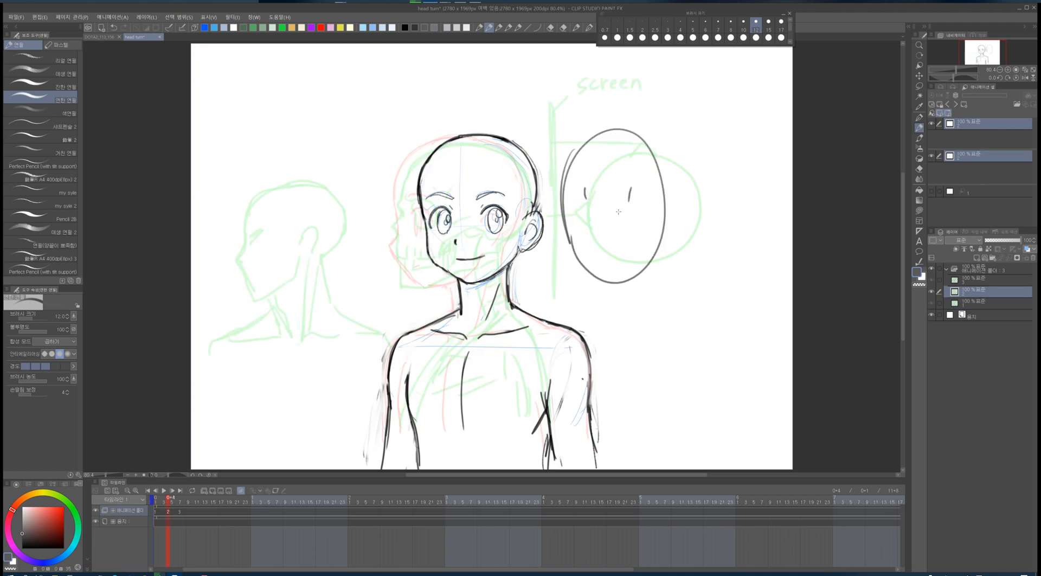
# - Flip between the first and second frames to compare the drawings
pyautogui.press('Left')
pyautogui.press('Right')
pyautogui.press('Left')
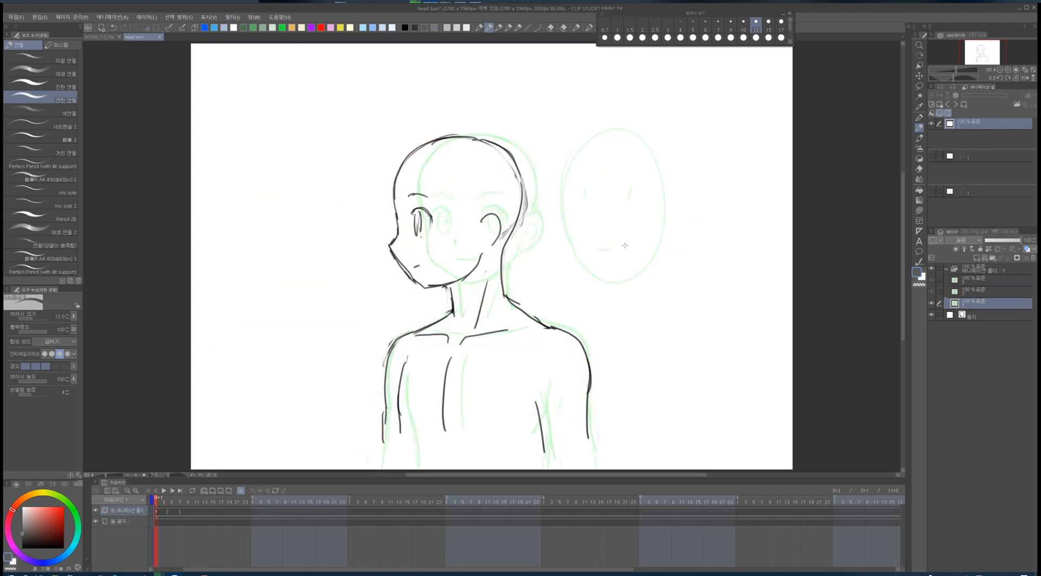
pyautogui.press('Right')
pyautogui.press('Left')
pyautogui.press('Right')
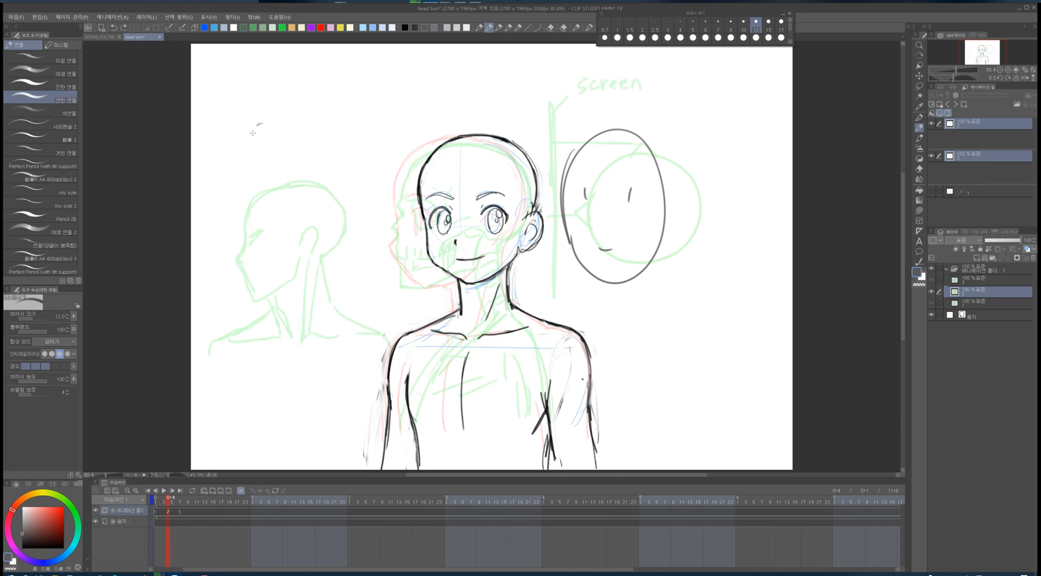
# - Sketch a small circle in the upper left and undo the recent strokes
pyautogui.moveTo(259, 126)
pyautogui.mouseDown()
pyautogui.moveTo(274, 194)
pyautogui.moveTo(326, 147)
pyautogui.moveTo(277, 116)
pyautogui.moveTo(268, 151)
pyautogui.mouseUp()
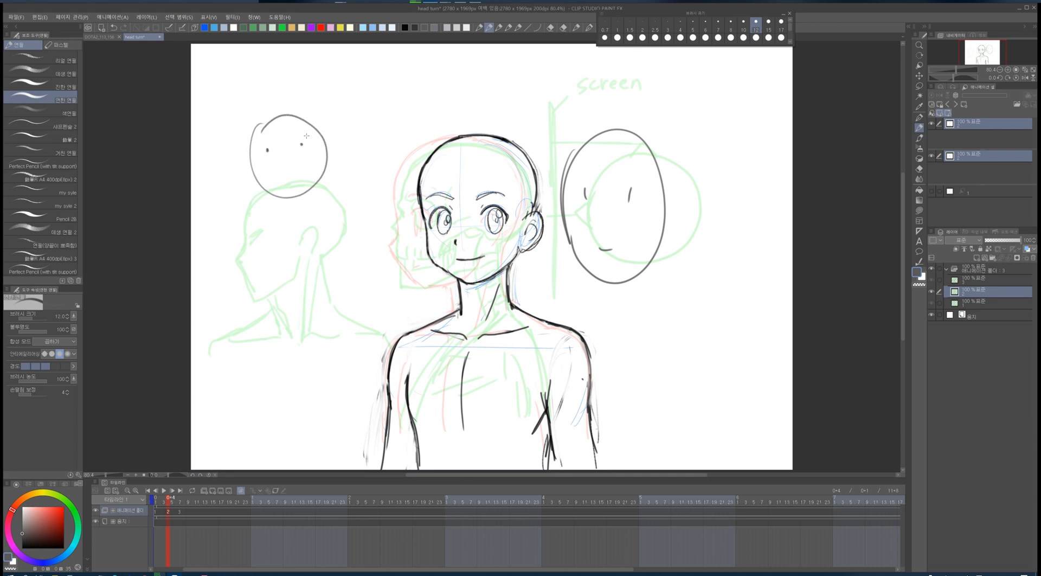
pyautogui.hotkey('ctrl', 'z')
pyautogui.hotkey('ctrl', 'z')
pyautogui.hotkey('ctrl', 'z')
pyautogui.hotkey('ctrl', 'z')
pyautogui.hotkey('ctrl', 'z')
pyautogui.hotkey('ctrl', 'z')
pyautogui.hotkey('ctrl', 'z')
pyautogui.hotkey('ctrl', 'z')
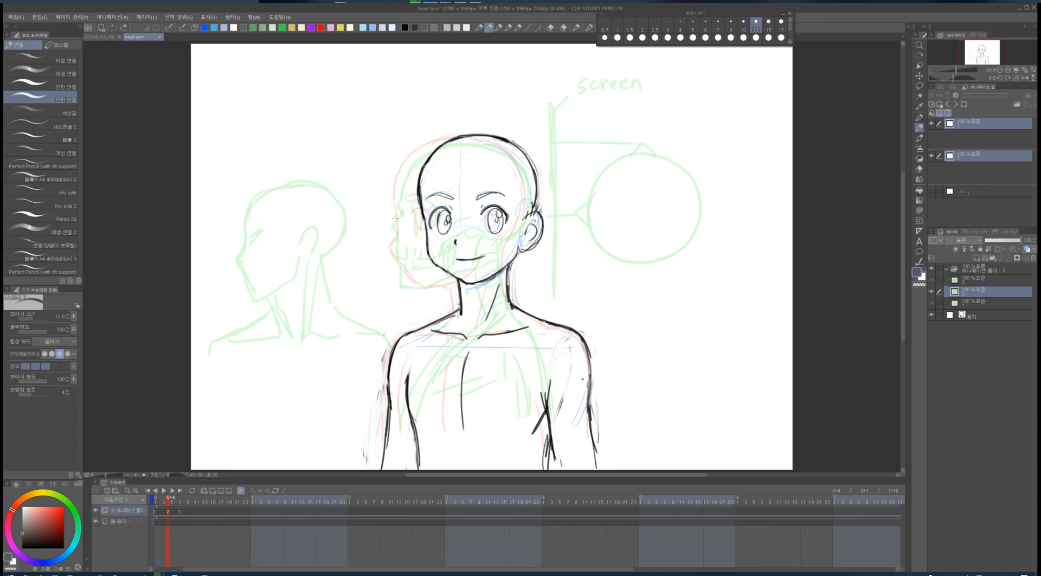
# - Flip through frames one to three to review the head-turn keyframes
pyautogui.press('Left')
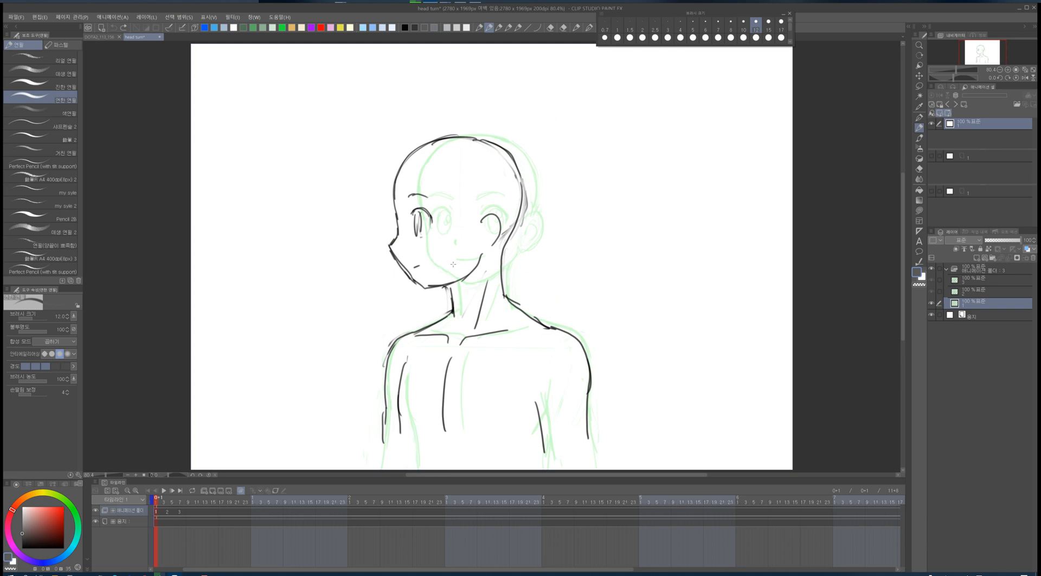
pyautogui.press('Right')
pyautogui.press('Left')
pyautogui.press('Right')
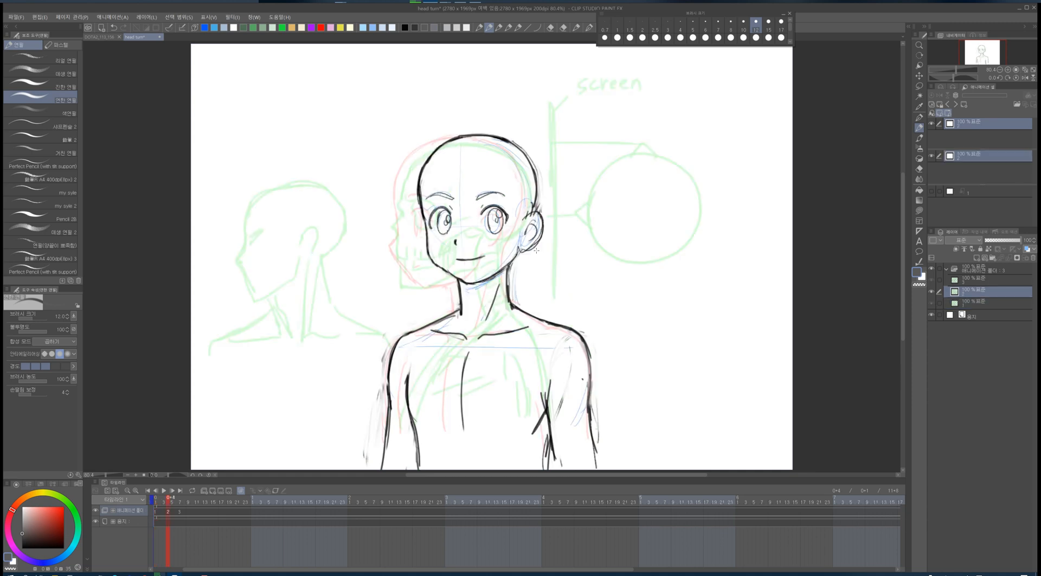
pyautogui.press('Left')
pyautogui.press('Right')
pyautogui.press('Left')
pyautogui.press('Right')
pyautogui.press('Right')
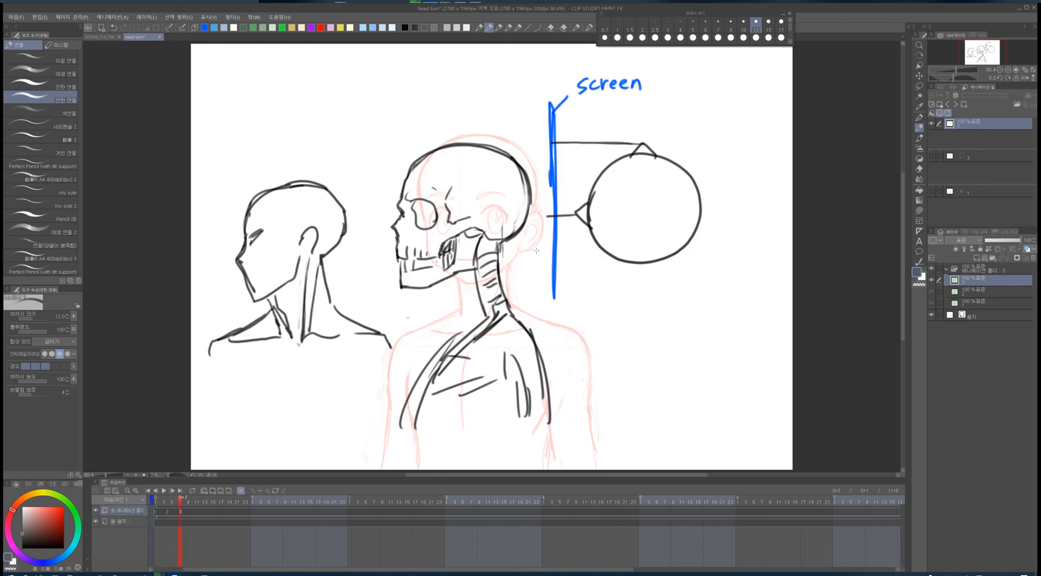
# - Lasso-select the shoulder and torso lines on the first frame and erase them
pyautogui.press('m')
pyautogui.press('Left')
pyautogui.press('Left')
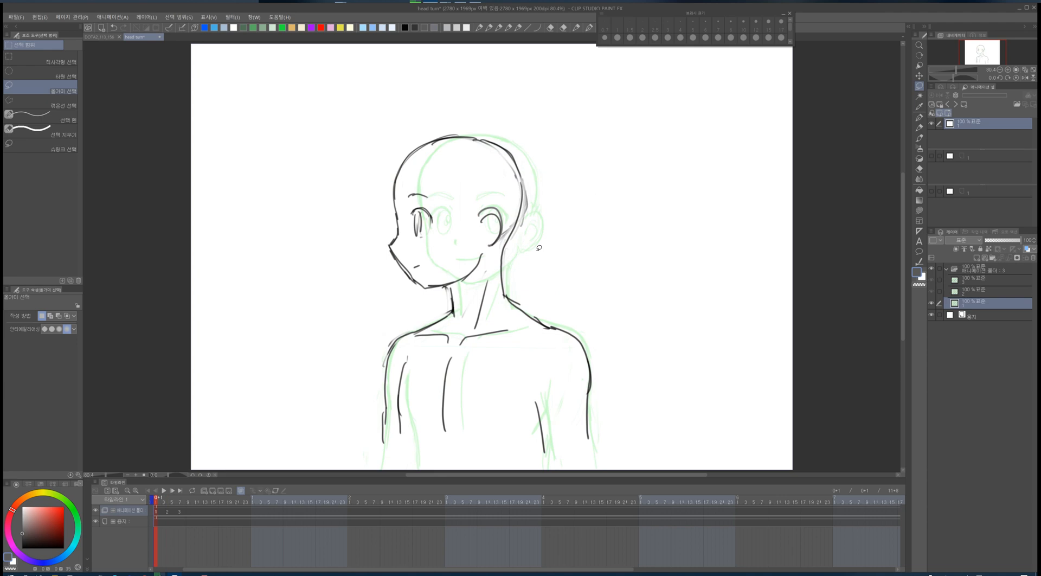
pyautogui.press('Right')
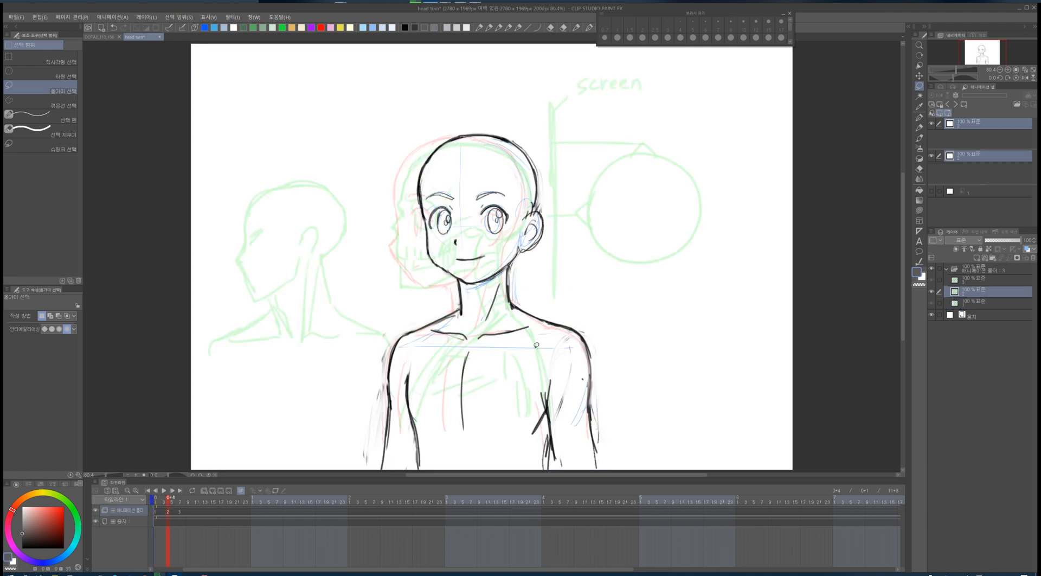
pyautogui.press('Left')
pyautogui.press('Right')
pyautogui.press('Left')
pyautogui.moveTo(465, 277)
pyautogui.mouseDown()
pyautogui.moveTo(531, 270)
pyautogui.moveTo(628, 424)
pyautogui.moveTo(390, 467)
pyautogui.moveTo(408, 302)
pyautogui.moveTo(434, 297)
pyautogui.mouseUp()
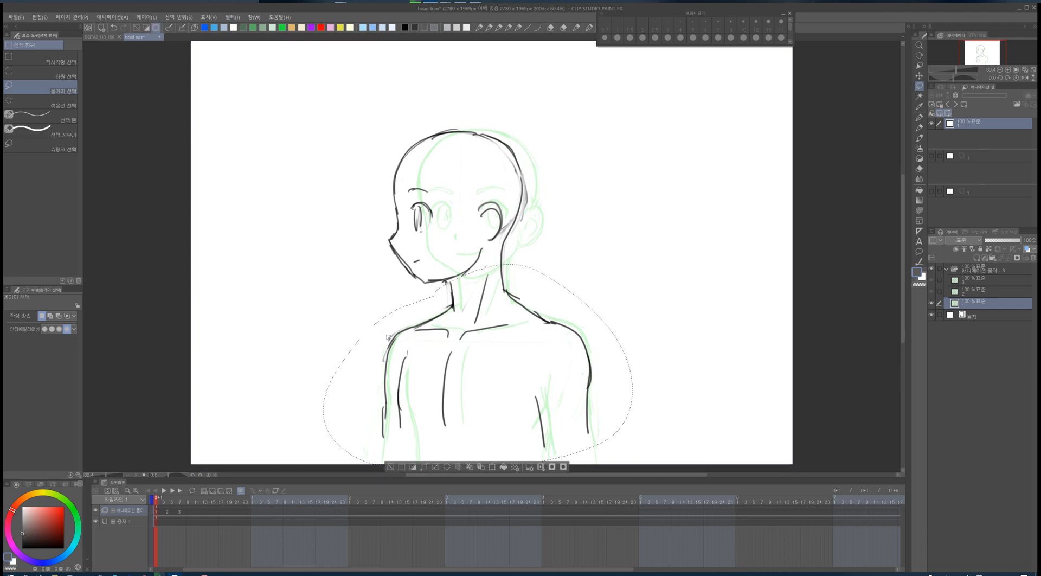
pyautogui.click(312, 330)
pyautogui.moveTo(335, 331)
pyautogui.mouseDown()
pyautogui.moveTo(452, 309)
pyautogui.moveTo(620, 383)
pyautogui.moveTo(316, 423)
pyautogui.moveTo(338, 317)
pyautogui.mouseUp()
pyautogui.click(427, 467)
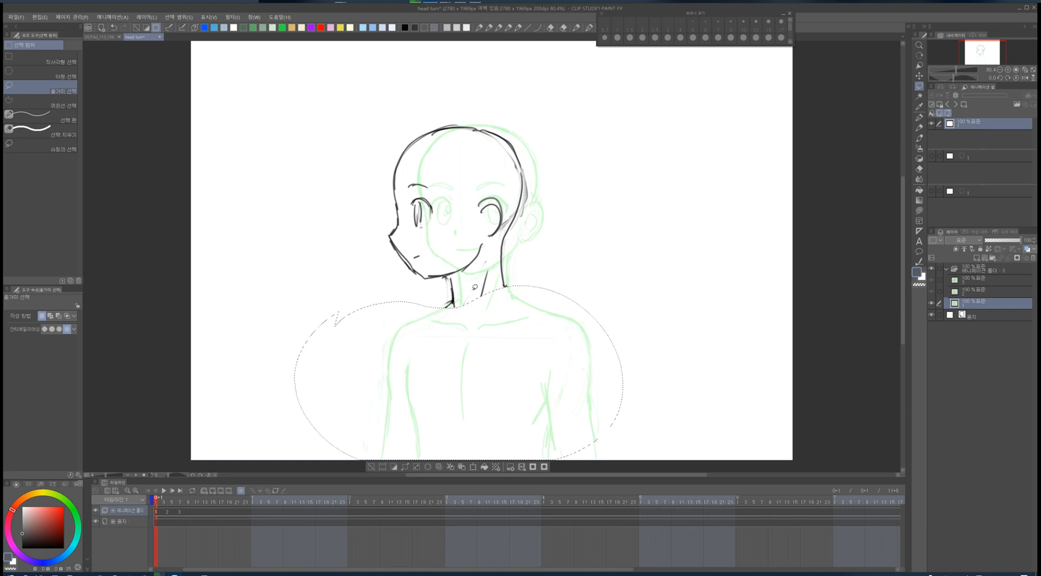
# - Nudge the first frame's head drawing slightly right and deselect
pyautogui.press('k')
pyautogui.moveTo(473, 286); pyautogui.dragTo(480, 288)
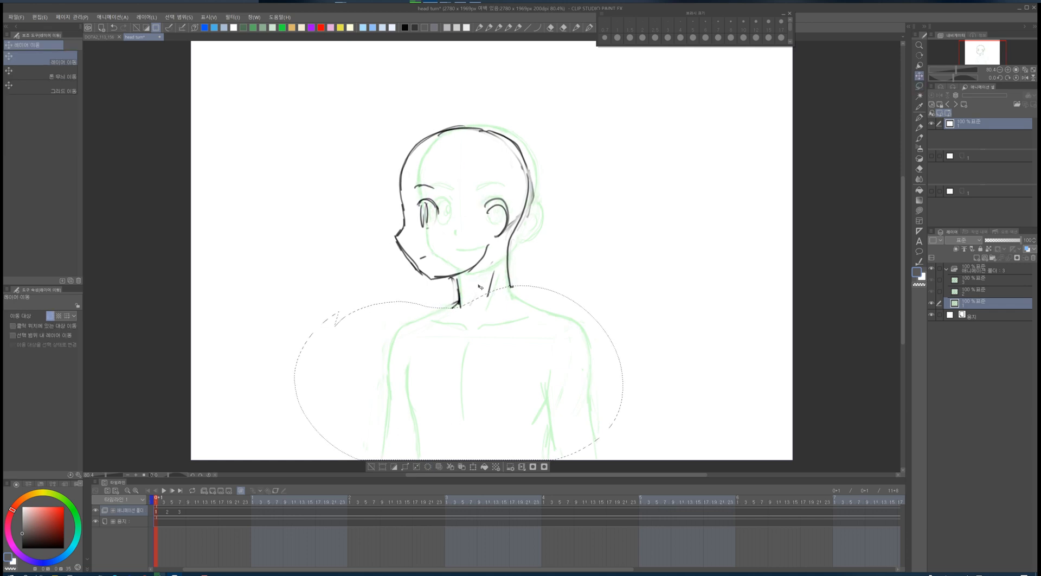
pyautogui.press('m')
pyautogui.hotkey('ctrl', 'd')
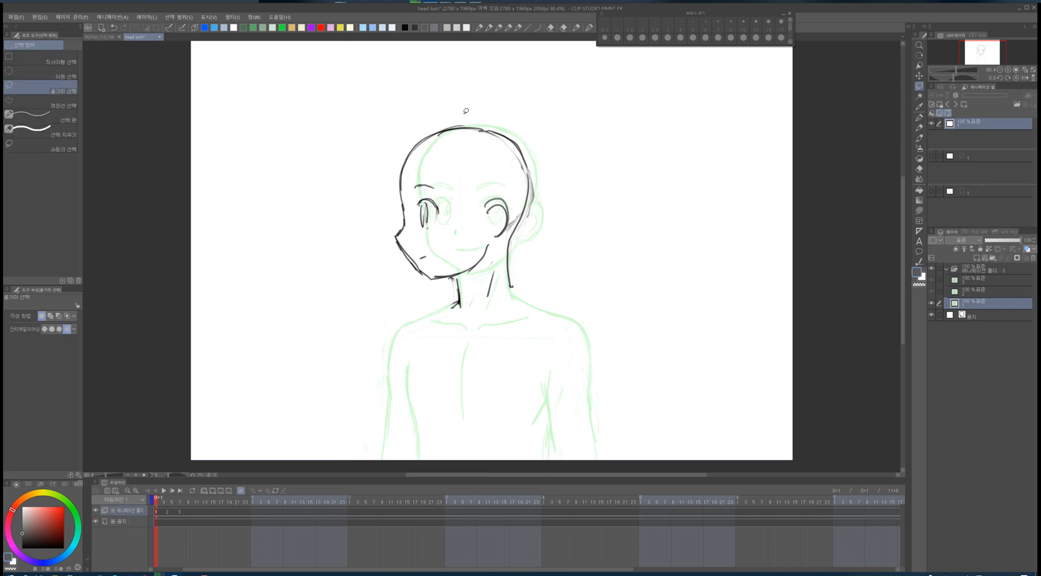
# - Write the note 'TB to A4' and a circled 'A1' on the first frame with the pencil
pyautogui.click(499, 27)
pyautogui.moveTo(442, 362)
pyautogui.mouseDown()
pyautogui.moveTo(465, 359)
pyautogui.moveTo(458, 380)
pyautogui.moveTo(496, 368)
pyautogui.mouseUp()
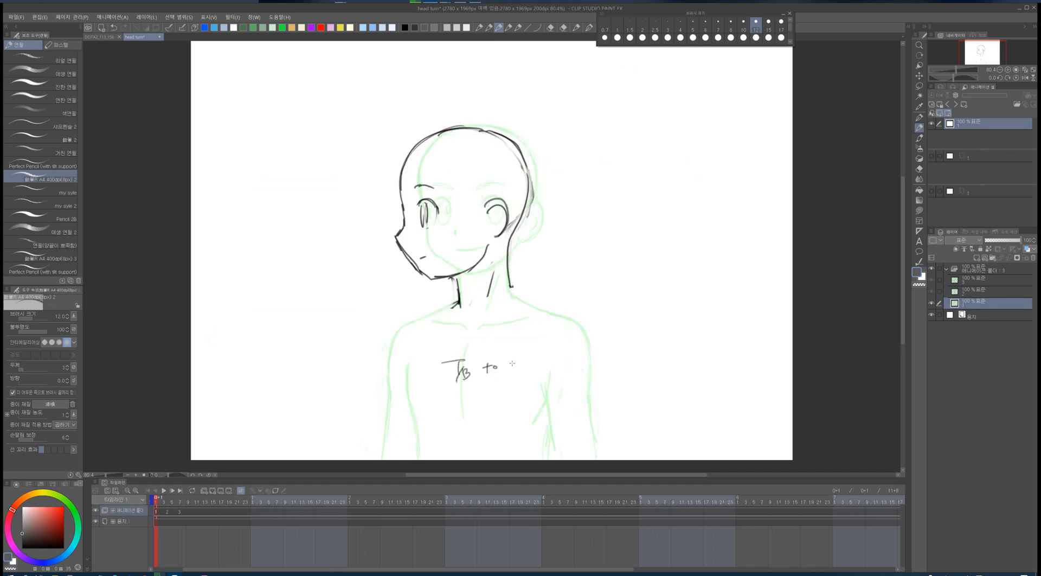
pyautogui.moveTo(505, 367)
pyautogui.mouseDown()
pyautogui.moveTo(519, 373)
pyautogui.moveTo(500, 362)
pyautogui.moveTo(510, 388)
pyautogui.moveTo(525, 372)
pyautogui.mouseUp()
pyautogui.hotkey('ctrl', 'z')
pyautogui.hotkey('ctrl', 'z')
pyautogui.hotkey('ctrl', 'z')
pyautogui.hotkey('ctrl', 'z')
pyautogui.moveTo(522, 362); pyautogui.dragTo(519, 382)
pyautogui.moveTo(611, 271)
pyautogui.mouseDown()
pyautogui.moveTo(626, 254)
pyautogui.moveTo(628, 269)
pyautogui.moveTo(606, 260)
pyautogui.moveTo(619, 277)
pyautogui.mouseUp()
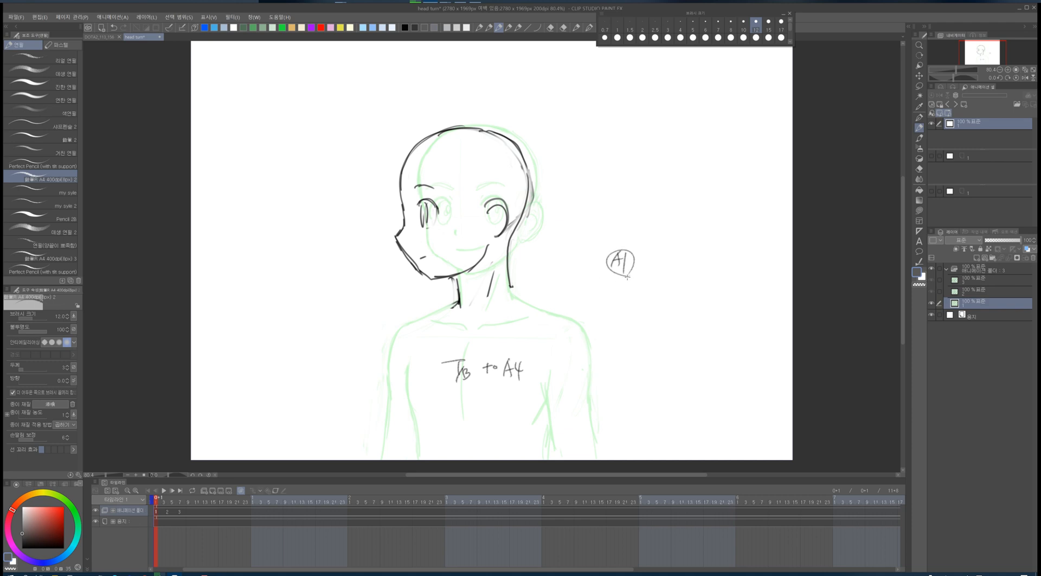
# - Sketch a rough numbered angle diagram beside the head on the second frame
pyautogui.press('Right')
pyautogui.moveTo(629, 213)
pyautogui.mouseDown()
pyautogui.moveTo(635, 244)
pyautogui.moveTo(616, 277)
pyautogui.mouseUp()
pyautogui.moveTo(604, 246); pyautogui.dragTo(665, 234)
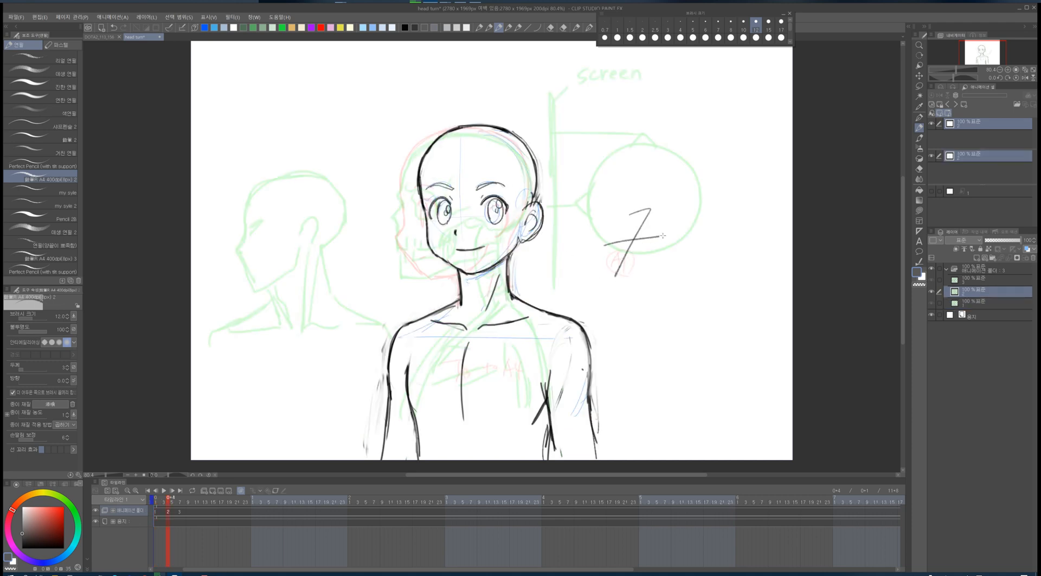
pyautogui.moveTo(612, 263)
pyautogui.mouseDown()
pyautogui.moveTo(672, 242)
pyautogui.moveTo(630, 299)
pyautogui.mouseUp()
pyautogui.hotkey('ctrl', 'z')
pyautogui.hotkey('ctrl', 'z')
pyautogui.moveTo(685, 217); pyautogui.dragTo(685, 225)
pyautogui.moveTo(687, 218)
pyautogui.mouseDown()
pyautogui.moveTo(703, 225)
pyautogui.moveTo(682, 219)
pyautogui.mouseUp()
pyautogui.moveTo(657, 312)
pyautogui.mouseDown()
pyautogui.moveTo(720, 265)
pyautogui.moveTo(666, 308)
pyautogui.mouseUp()
pyautogui.moveTo(733, 249)
pyautogui.mouseDown()
pyautogui.moveTo(712, 270)
pyautogui.moveTo(742, 285)
pyautogui.mouseUp()
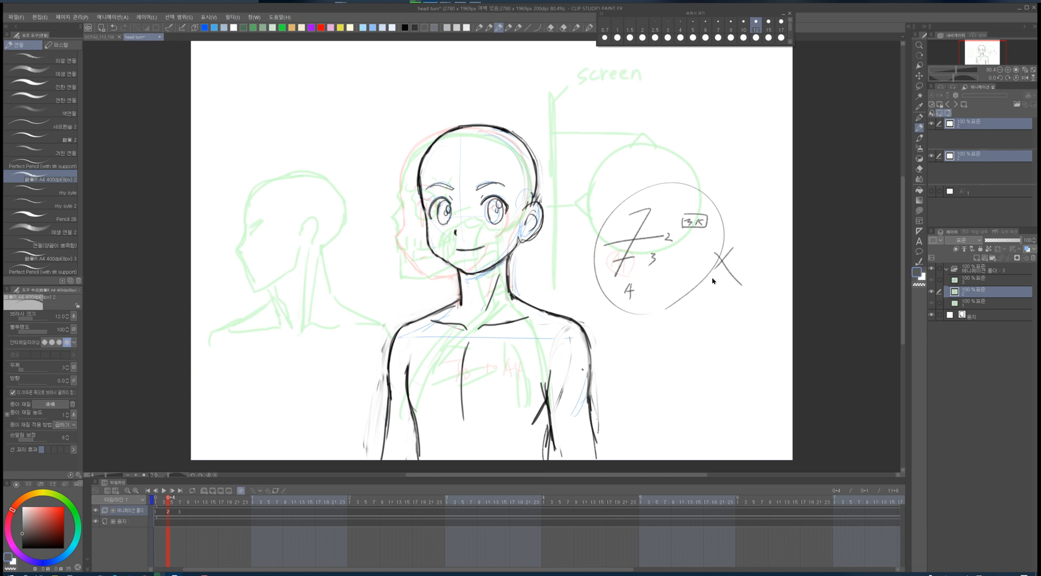
# - Undo the diagram strokes on the second frame
pyautogui.hotkey('ctrl', 'z')
pyautogui.hotkey('ctrl', 'z')
pyautogui.hotkey('ctrl', 'z')
pyautogui.hotkey('ctrl', 'z')
pyautogui.hotkey('ctrl', 'z')
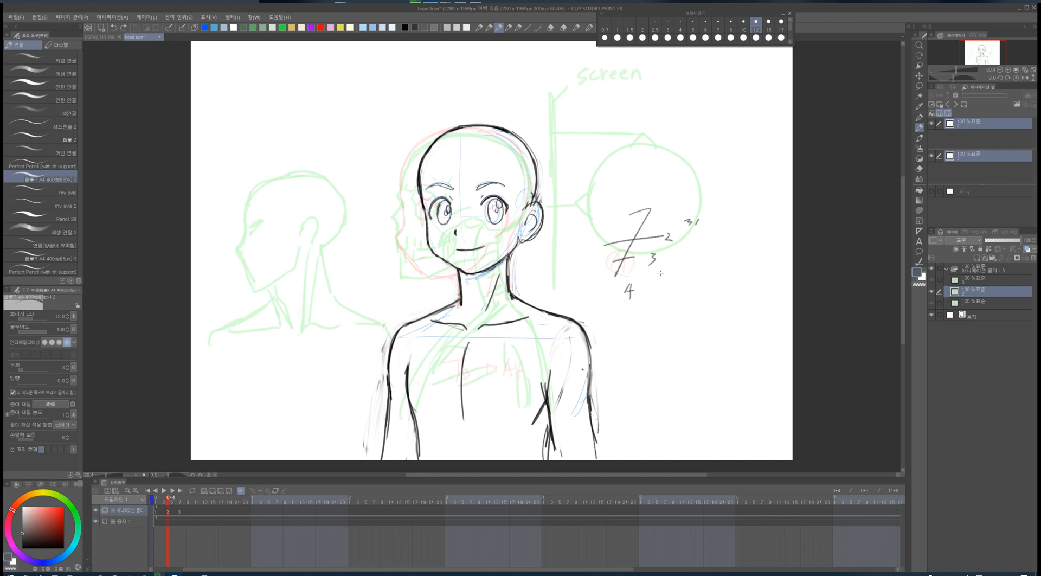
pyautogui.hotkey('ctrl', 'z')
pyautogui.hotkey('ctrl', 'z')
pyautogui.hotkey('ctrl', 'z')
pyautogui.hotkey('ctrl', 'z')
pyautogui.hotkey('ctrl', 'z')
pyautogui.hotkey('ctrl', 'z')
pyautogui.hotkey('ctrl', 'z')
pyautogui.hotkey('ctrl', 'z')
pyautogui.hotkey('ctrl', 'z')
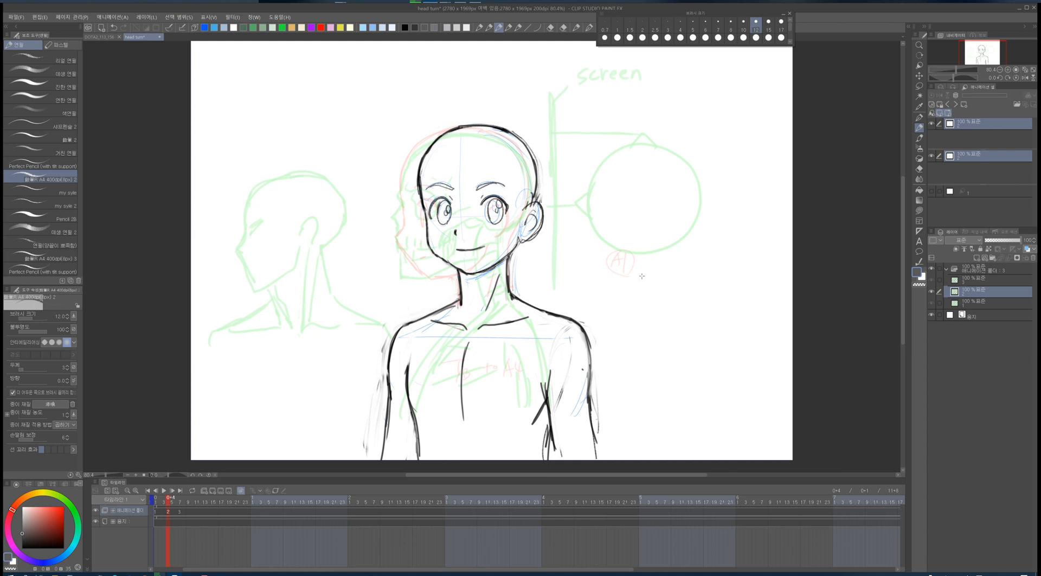
# - Spread the keyframe cels along the timeline and add a new in-between cel 1a after the first frame
pyautogui.press('Left')
pyautogui.press('Right')
pyautogui.press('Left')
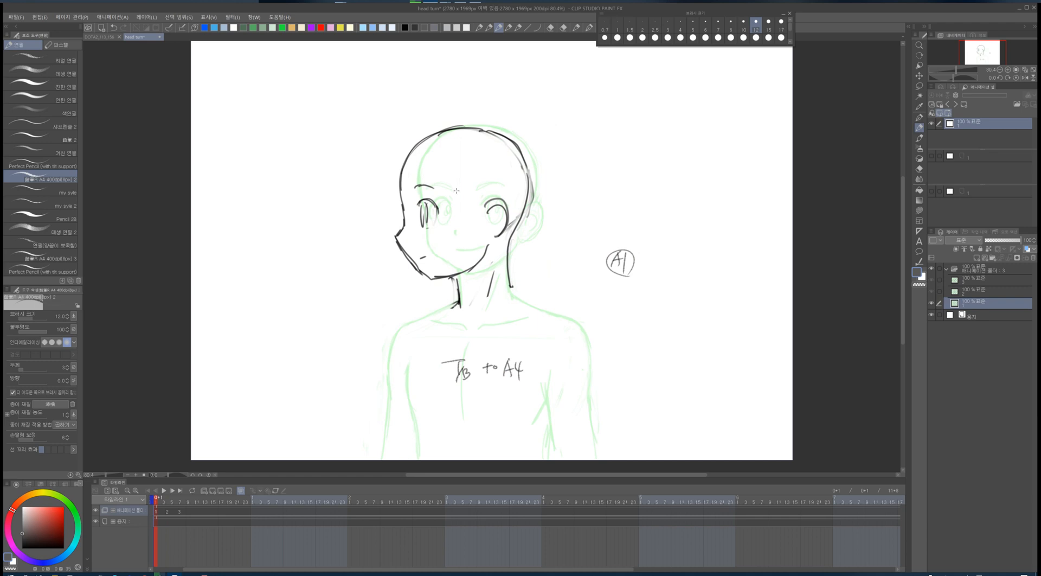
pyautogui.press('Right')
pyautogui.press('Left')
pyautogui.moveTo(180, 513); pyautogui.dragTo(337, 513)
pyautogui.press('Left')
pyautogui.moveTo(169, 512); pyautogui.dragTo(219, 513)
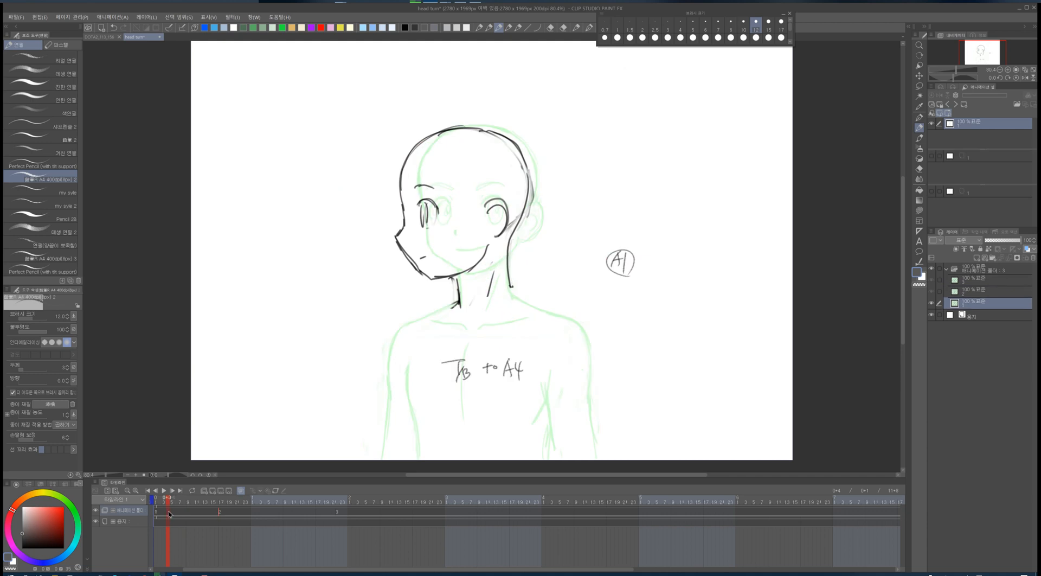
pyautogui.press('Left')
pyautogui.hotkey('alt', 'n')
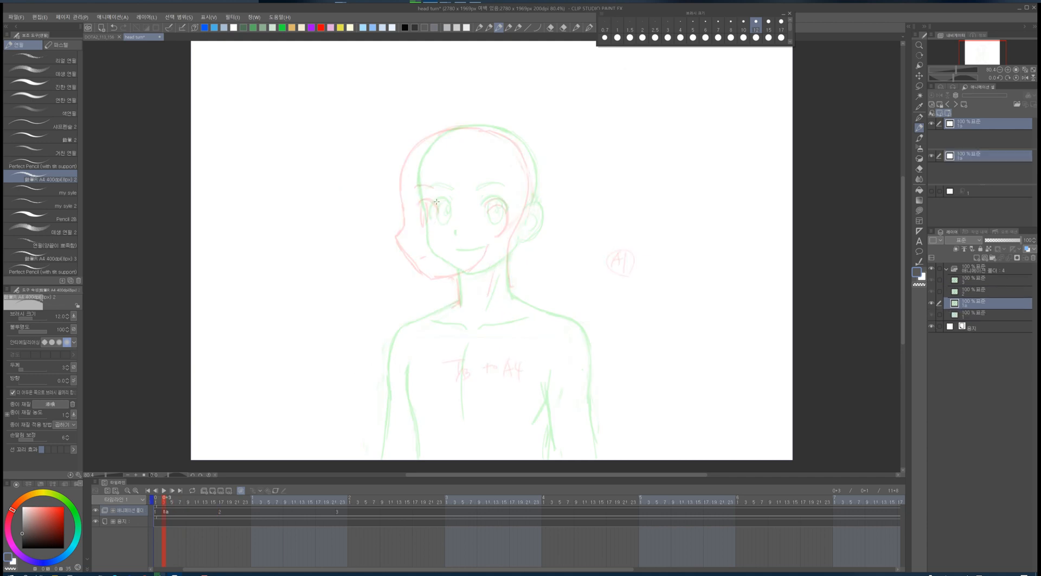
# - Sketch the in-between head outline, eyes, jaw and neck on cel 1a
pyautogui.moveTo(432, 207)
pyautogui.mouseDown()
pyautogui.moveTo(450, 202)
pyautogui.moveTo(445, 223)
pyautogui.mouseUp()
pyautogui.moveTo(413, 226); pyautogui.dragTo(414, 237)
pyautogui.moveTo(401, 183)
pyautogui.mouseDown()
pyautogui.moveTo(404, 251)
pyautogui.moveTo(431, 275)
pyautogui.moveTo(505, 134)
pyautogui.moveTo(523, 193)
pyautogui.mouseUp()
pyautogui.moveTo(499, 211)
pyautogui.mouseDown()
pyautogui.moveTo(512, 216)
pyautogui.moveTo(507, 232)
pyautogui.mouseUp()
pyautogui.moveTo(436, 279); pyautogui.dragTo(470, 268)
pyautogui.moveTo(454, 276); pyautogui.dragTo(454, 300)
pyautogui.moveTo(502, 249)
pyautogui.mouseDown()
pyautogui.moveTo(500, 285)
pyautogui.moveTo(482, 262)
pyautogui.mouseUp()
pyautogui.press('k')
pyautogui.press('p')
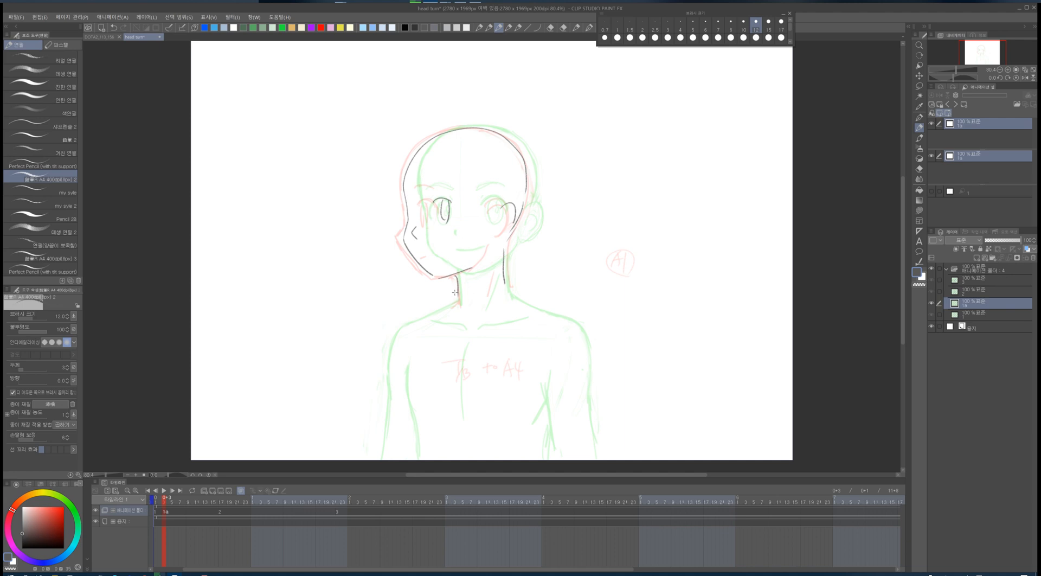
# - Add another in-between cel 1b and sketch its head outline, eyes and jaw
pyautogui.press('Right')
pyautogui.press('Right')
pyautogui.hotkey('alt', 'n')
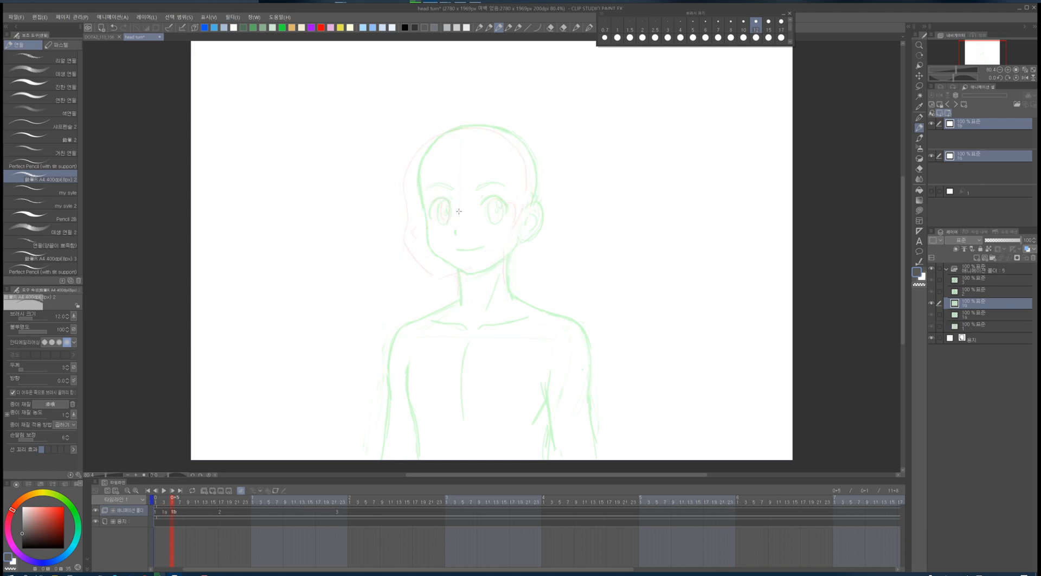
pyautogui.moveTo(458, 204)
pyautogui.mouseDown()
pyautogui.moveTo(469, 200)
pyautogui.moveTo(460, 222)
pyautogui.mouseUp()
pyautogui.moveTo(466, 201); pyautogui.dragTo(467, 223)
pyautogui.moveTo(438, 231); pyautogui.dragTo(436, 243)
pyautogui.moveTo(411, 203)
pyautogui.mouseDown()
pyautogui.moveTo(414, 162)
pyautogui.moveTo(499, 126)
pyautogui.moveTo(537, 199)
pyautogui.moveTo(511, 241)
pyautogui.moveTo(416, 241)
pyautogui.moveTo(455, 278)
pyautogui.moveTo(506, 254)
pyautogui.moveTo(460, 254)
pyautogui.mouseUp()
pyautogui.moveTo(426, 220)
pyautogui.mouseDown()
pyautogui.moveTo(429, 205)
pyautogui.moveTo(434, 221)
pyautogui.mouseUp()
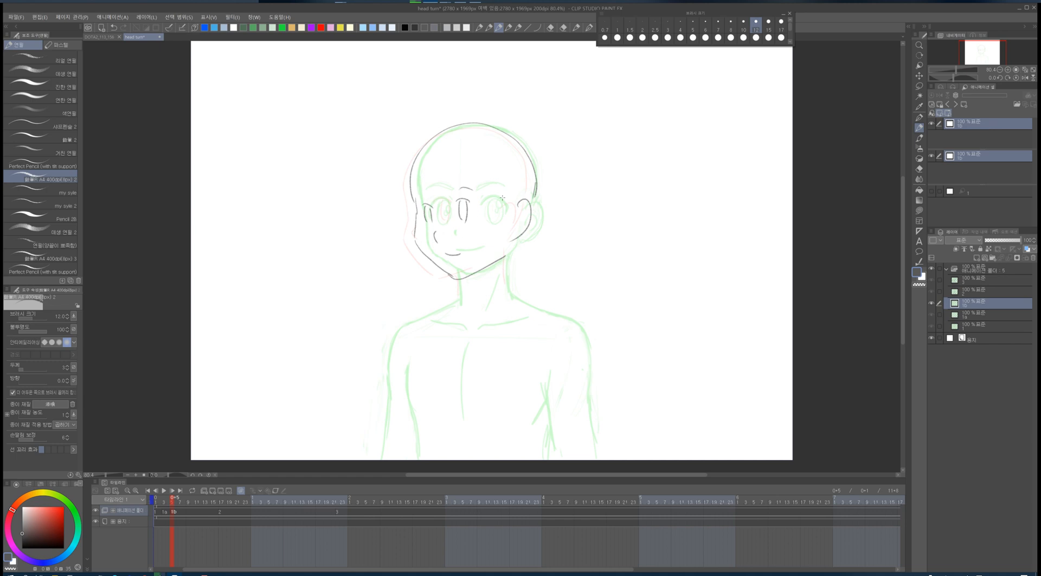
# - Step through the frames to review the in-betweens and undo the last two changes
pyautogui.press('Left')
pyautogui.press('Left')
pyautogui.press('Right')
pyautogui.press('Right')
pyautogui.press('Right')
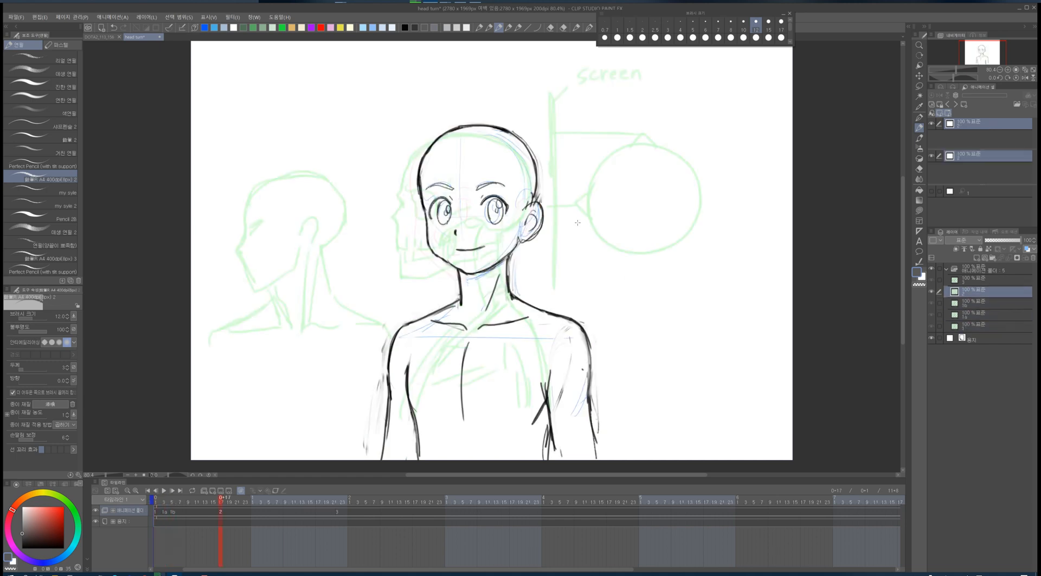
pyautogui.press('Left')
pyautogui.press('Left')
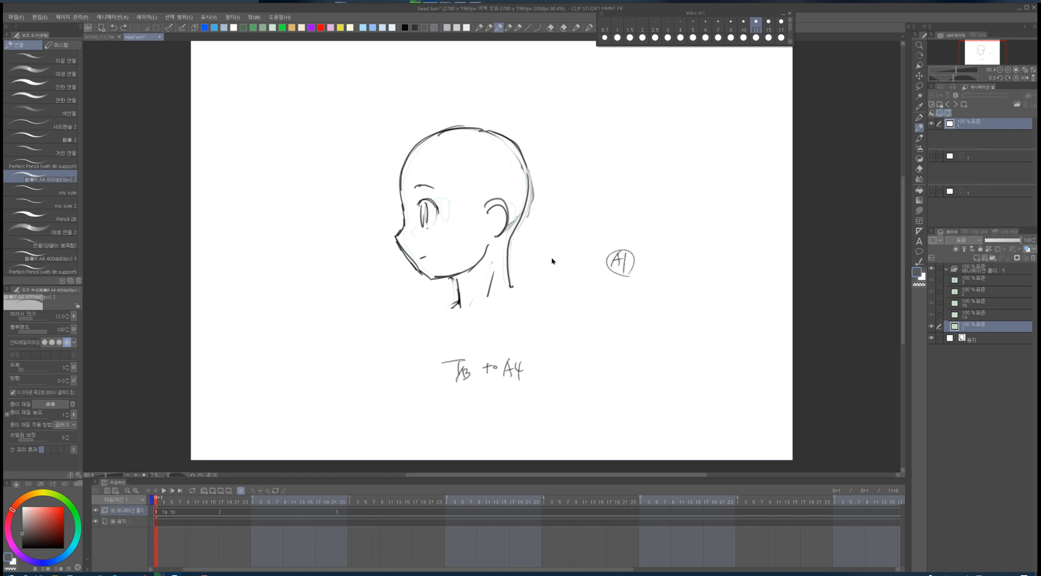
pyautogui.hotkey('ctrl', 'z')
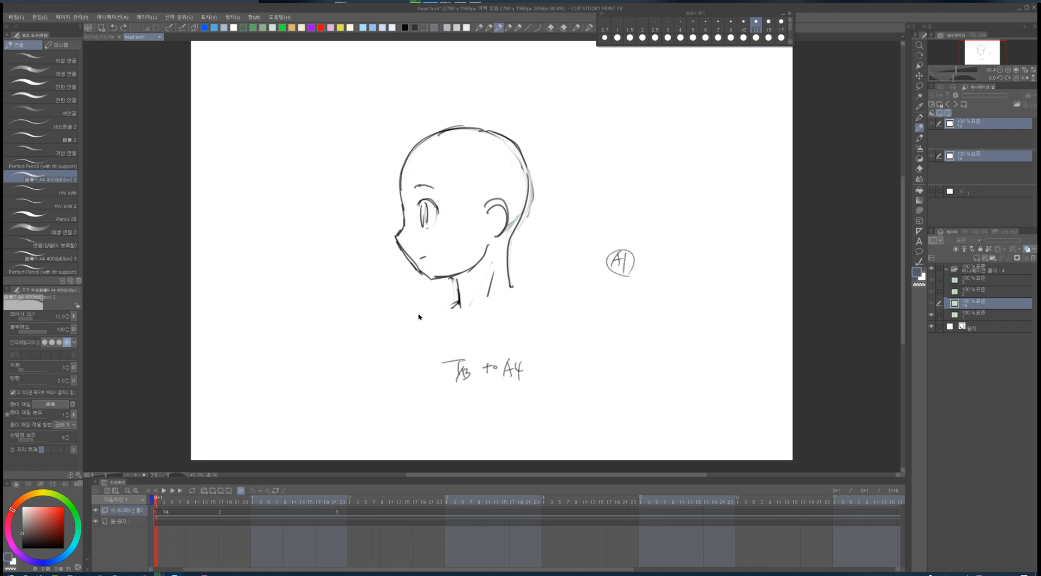
pyautogui.hotkey('ctrl', 'z')
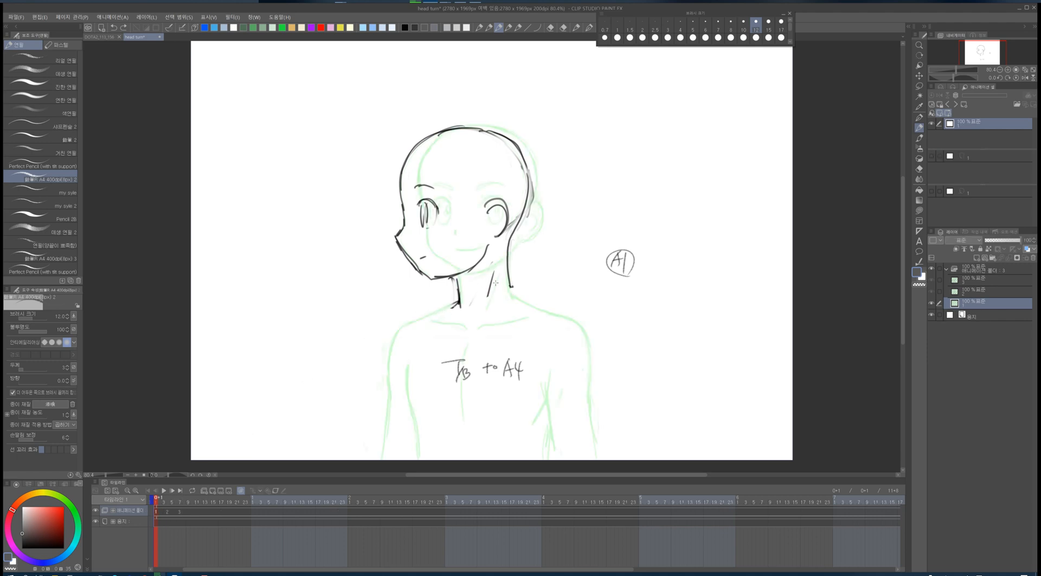
# - Move the third keyframe cel later on the timeline and check the second and third frames
pyautogui.click(180, 512)
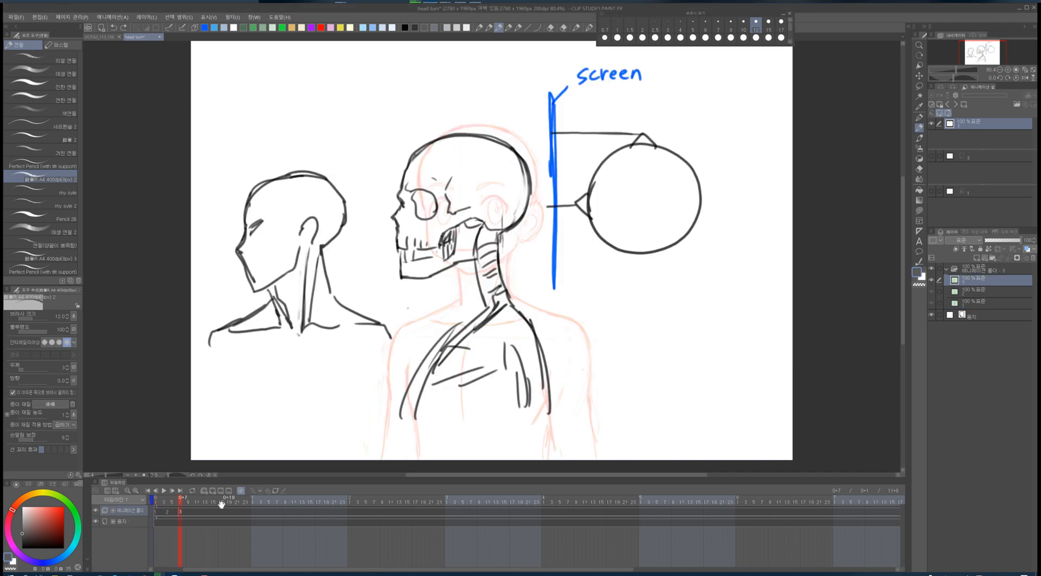
pyautogui.moveTo(181, 513); pyautogui.dragTo(237, 513)
pyautogui.click(168, 513)
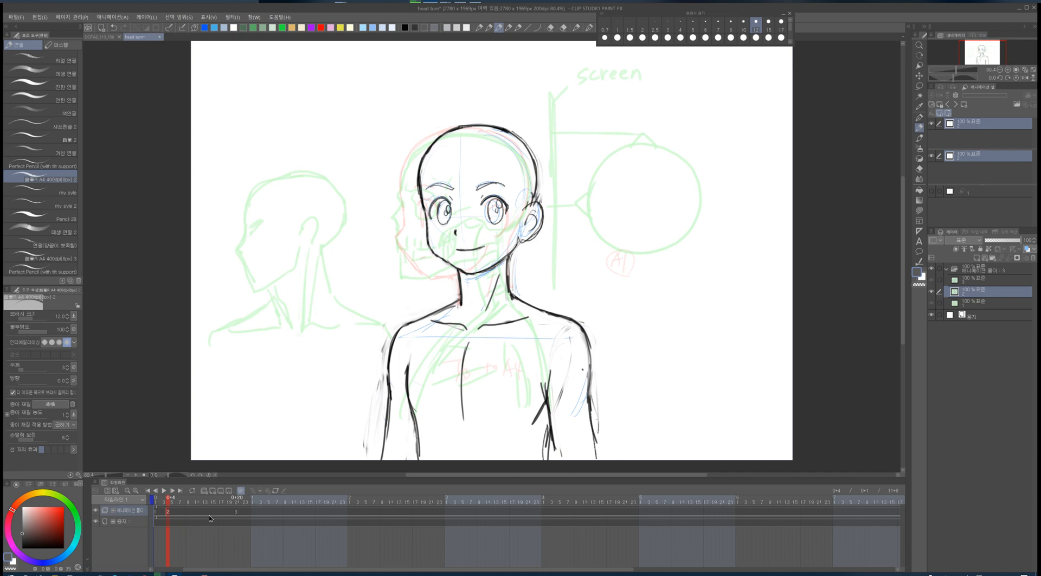
pyautogui.click(236, 507)
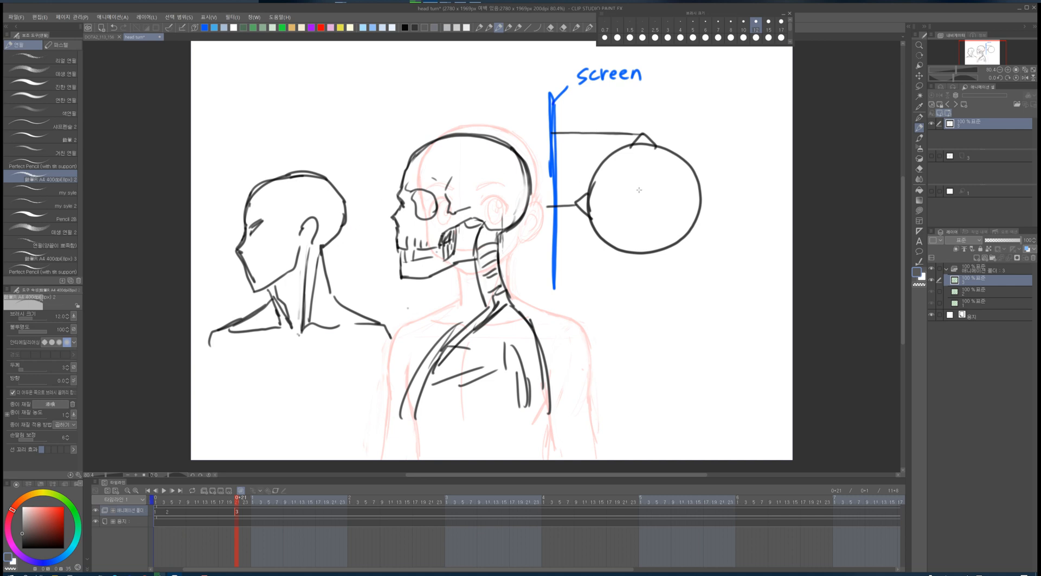
# - Sketch a rectangular construction box around the skull head on the third keyframe
pyautogui.moveTo(463, 116); pyautogui.dragTo(462, 249)
pyautogui.moveTo(433, 142)
pyautogui.mouseDown()
pyautogui.moveTo(375, 145)
pyautogui.moveTo(375, 276)
pyautogui.moveTo(400, 276)
pyautogui.mouseUp()
pyautogui.moveTo(394, 215)
pyautogui.mouseDown()
pyautogui.moveTo(394, 118)
pyautogui.moveTo(517, 126)
pyautogui.moveTo(517, 150)
pyautogui.mouseUp()
pyautogui.moveTo(446, 113); pyautogui.dragTo(443, 134)
pyautogui.moveTo(379, 199); pyautogui.dragTo(378, 212)
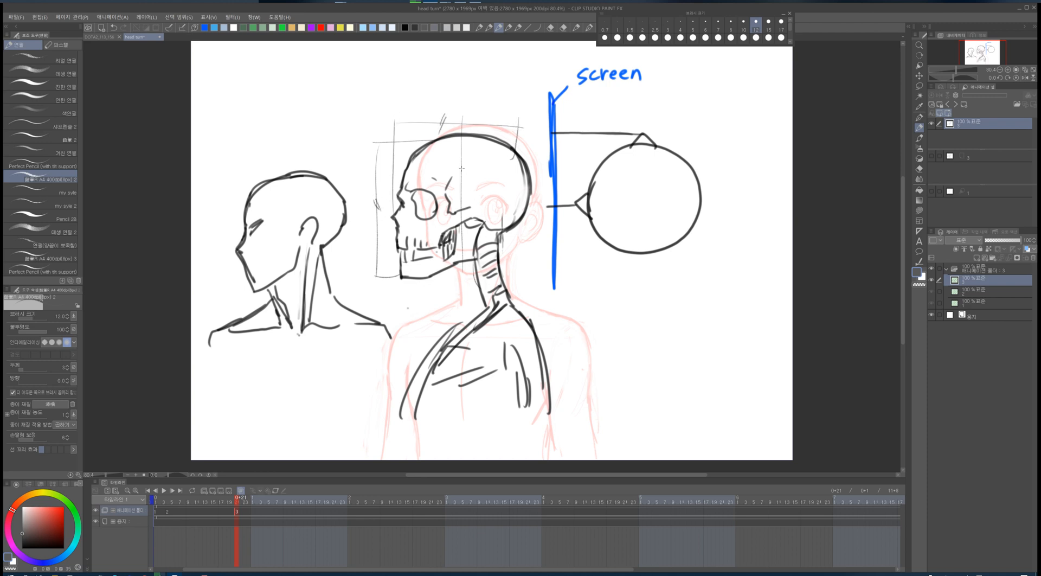
# - Add a crosshair inside the eye circle and a small profile head sketch beneath it
pyautogui.moveTo(455, 182); pyautogui.dragTo(457, 170)
pyautogui.moveTo(493, 215); pyautogui.dragTo(500, 222)
pyautogui.moveTo(662, 187)
pyautogui.mouseDown()
pyautogui.moveTo(680, 204)
pyautogui.moveTo(663, 187)
pyautogui.mouseUp()
pyautogui.moveTo(667, 188)
pyautogui.mouseDown()
pyautogui.moveTo(665, 208)
pyautogui.moveTo(681, 200)
pyautogui.mouseUp()
pyautogui.moveTo(645, 272)
pyautogui.mouseDown()
pyautogui.moveTo(617, 330)
pyautogui.moveTo(637, 297)
pyautogui.moveTo(616, 313)
pyautogui.mouseUp()
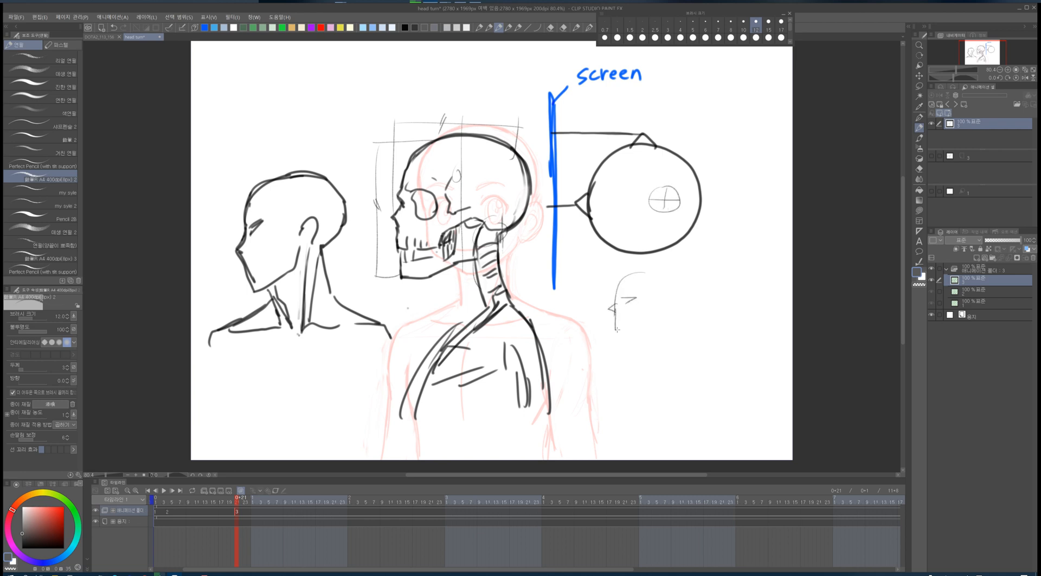
# - Draw vertical neck guide lines over the left back-view head and along the skull figure's neck
pyautogui.moveTo(269, 216); pyautogui.dragTo(265, 263)
pyautogui.moveTo(329, 175); pyautogui.dragTo(350, 242)
pyautogui.moveTo(275, 278); pyautogui.dragTo(280, 320)
pyautogui.moveTo(336, 269); pyautogui.dragTo(332, 319)
pyautogui.moveTo(283, 185); pyautogui.dragTo(271, 252)
pyautogui.moveTo(302, 169); pyautogui.dragTo(286, 320)
pyautogui.moveTo(339, 272); pyautogui.dragTo(335, 311)
pyautogui.moveTo(474, 252); pyautogui.dragTo(494, 314)
pyautogui.moveTo(498, 245); pyautogui.dragTo(523, 320)
pyautogui.moveTo(497, 226)
pyautogui.mouseDown()
pyautogui.moveTo(478, 269)
pyautogui.moveTo(494, 321)
pyautogui.mouseUp()
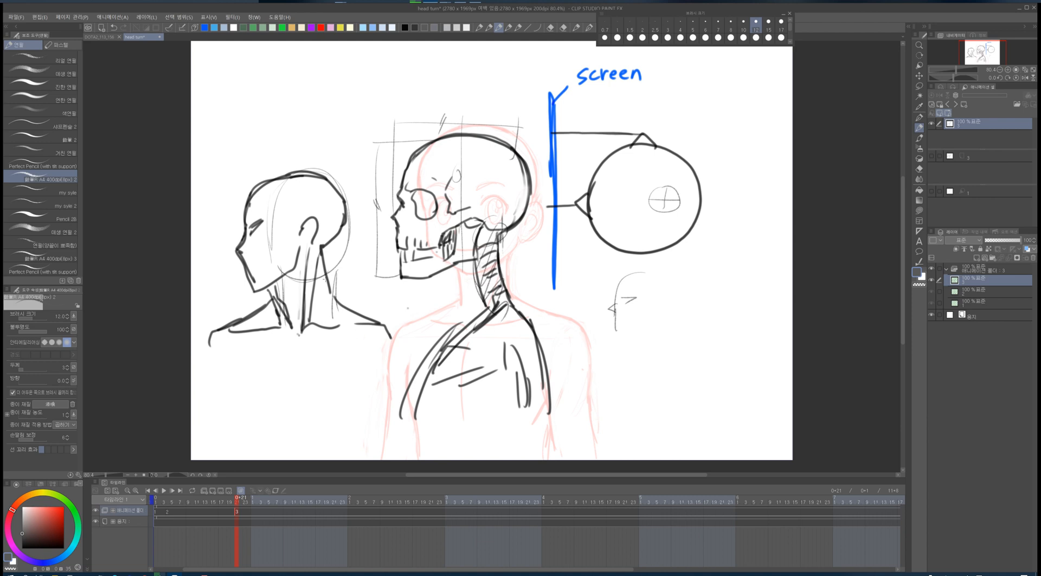
# - Overlay a cranium circle and guide strokes on the left back-view head
pyautogui.moveTo(339, 271); pyautogui.dragTo(336, 319)
pyautogui.moveTo(283, 180)
pyautogui.mouseDown()
pyautogui.moveTo(350, 218)
pyautogui.moveTo(339, 269)
pyautogui.mouseUp()
pyautogui.moveTo(342, 205); pyautogui.dragTo(339, 265)
pyautogui.moveTo(277, 223); pyautogui.dragTo(273, 251)
pyautogui.moveTo(266, 195); pyautogui.dragTo(295, 193)
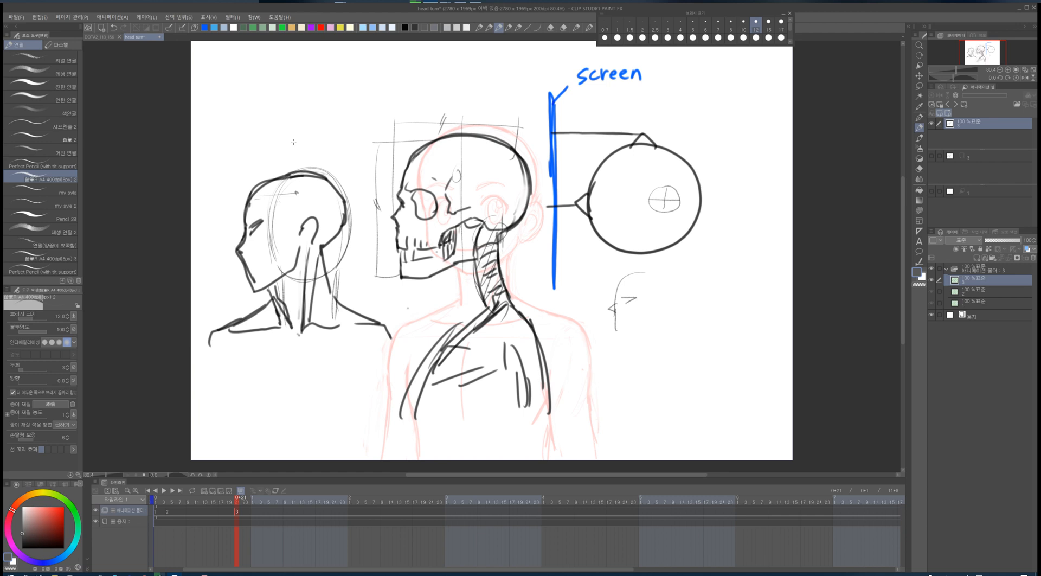
# - Sketch a top-view head circle with a centre cross above the left head, plus a circle around its neck
pyautogui.moveTo(274, 72)
pyautogui.mouseDown()
pyautogui.moveTo(264, 106)
pyautogui.moveTo(347, 92)
pyautogui.moveTo(317, 123)
pyautogui.mouseUp()
pyautogui.moveTo(257, 115); pyautogui.dragTo(277, 108)
pyautogui.moveTo(277, 158)
pyautogui.mouseDown()
pyautogui.moveTo(334, 126)
pyautogui.moveTo(304, 158)
pyautogui.mouseUp()
pyautogui.moveTo(297, 156)
pyautogui.mouseDown()
pyautogui.moveTo(298, 180)
pyautogui.moveTo(316, 173)
pyautogui.mouseUp()
pyautogui.moveTo(311, 160)
pyautogui.mouseDown()
pyautogui.moveTo(292, 160)
pyautogui.moveTo(338, 77)
pyautogui.moveTo(315, 161)
pyautogui.mouseUp()
pyautogui.moveTo(317, 96); pyautogui.dragTo(316, 111)
pyautogui.moveTo(292, 98); pyautogui.dragTo(289, 106)
pyautogui.moveTo(293, 103); pyautogui.dragTo(334, 101)
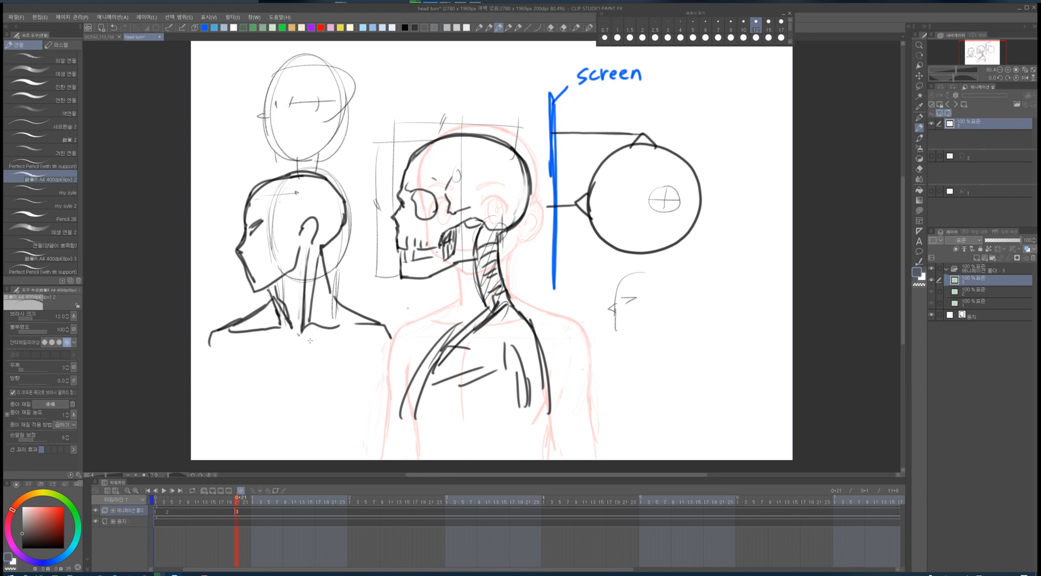
pyautogui.moveTo(302, 339)
pyautogui.mouseDown()
pyautogui.moveTo(317, 252)
pyautogui.moveTo(285, 349)
pyautogui.moveTo(274, 332)
pyautogui.moveTo(292, 351)
pyautogui.mouseUp()
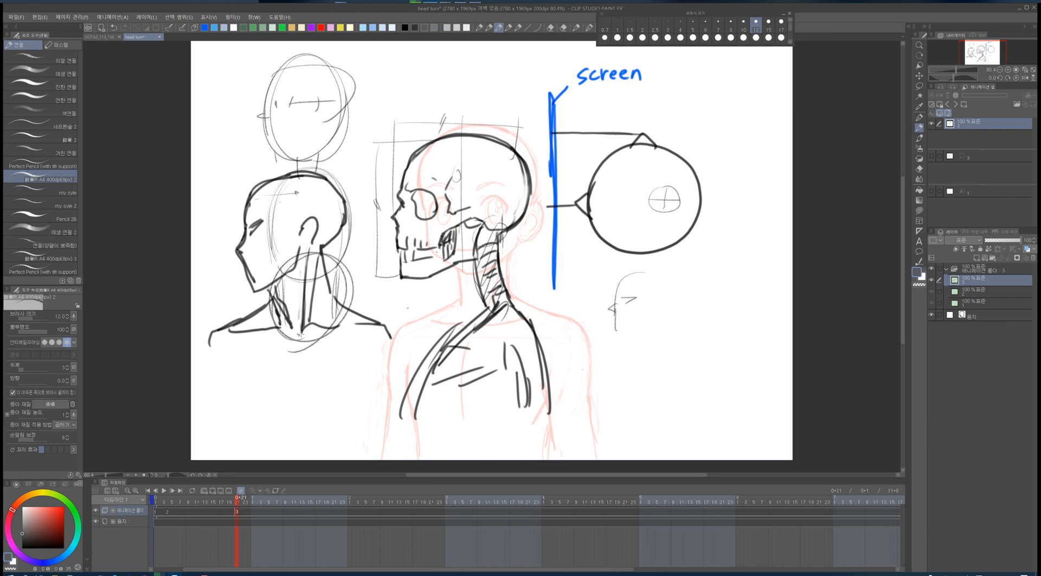
# - Erase the blue screen line next to the skull with the eraser
pyautogui.click(489, 28)
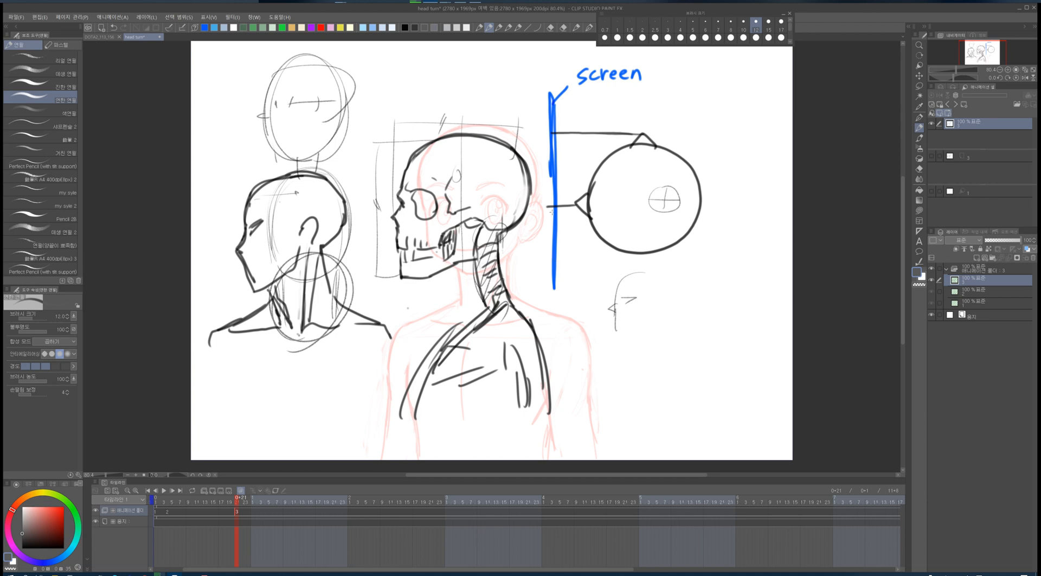
pyautogui.press('e')
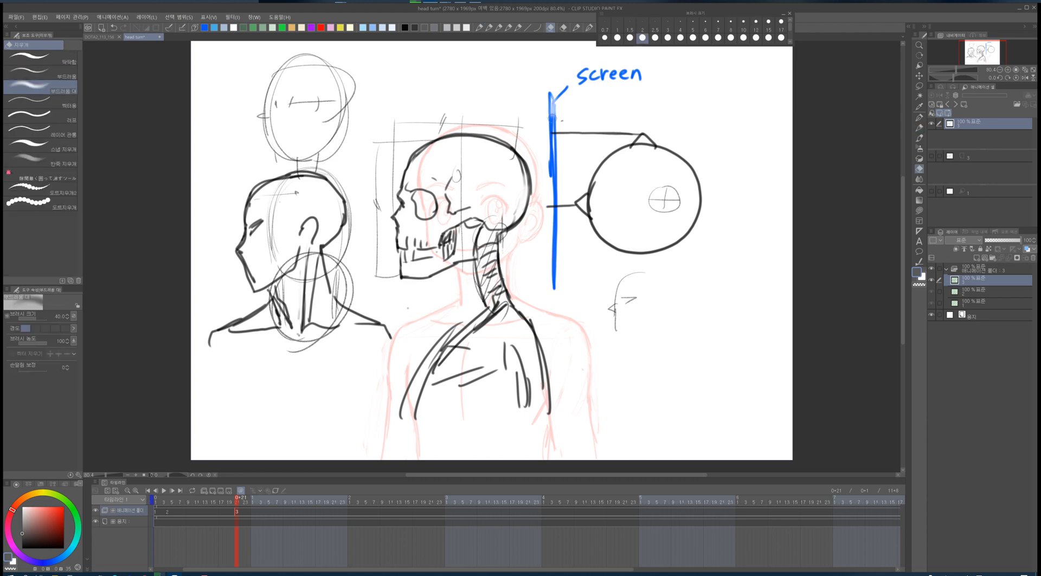
pyautogui.moveTo(554, 95); pyautogui.dragTo(553, 267)
# - Redraw the screen line as a vertical red stroke with a pencil
pyautogui.click(489, 27)
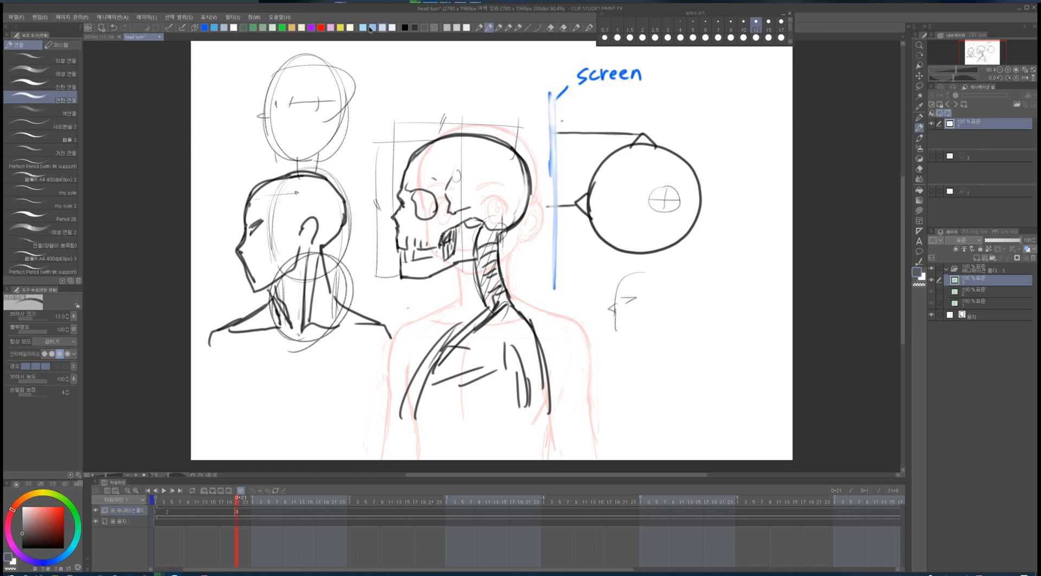
pyautogui.click(320, 27)
pyautogui.moveTo(551, 91)
pyautogui.mouseDown()
pyautogui.moveTo(550, 294)
pyautogui.moveTo(548, 80)
pyautogui.mouseUp()
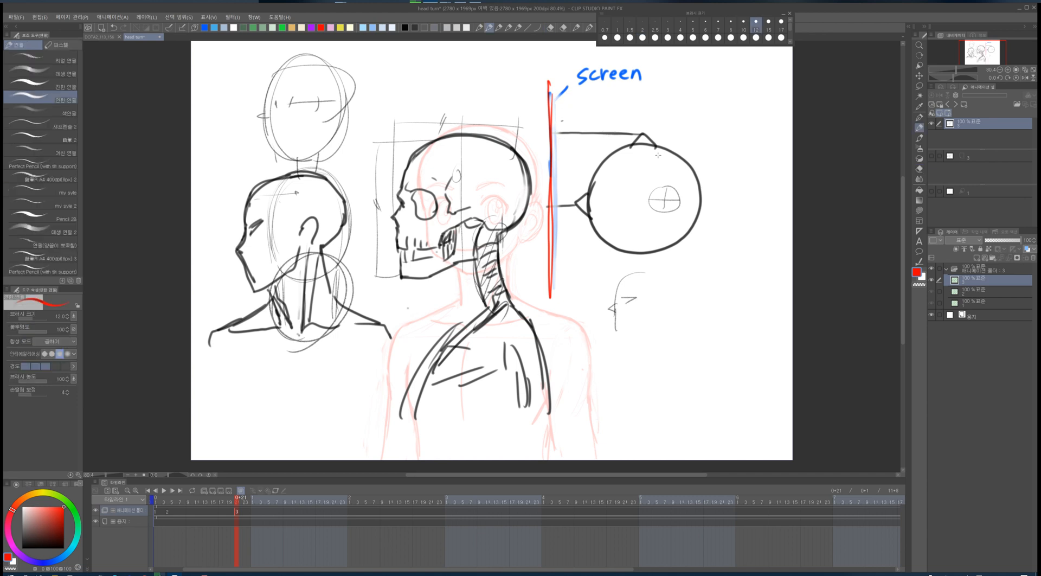
pyautogui.moveTo(545, 131); pyautogui.dragTo(559, 132)
pyautogui.moveTo(549, 68)
pyautogui.mouseDown()
pyautogui.moveTo(557, 295)
pyautogui.moveTo(551, 66)
pyautogui.moveTo(547, 315)
pyautogui.mouseUp()
pyautogui.click(415, 28)
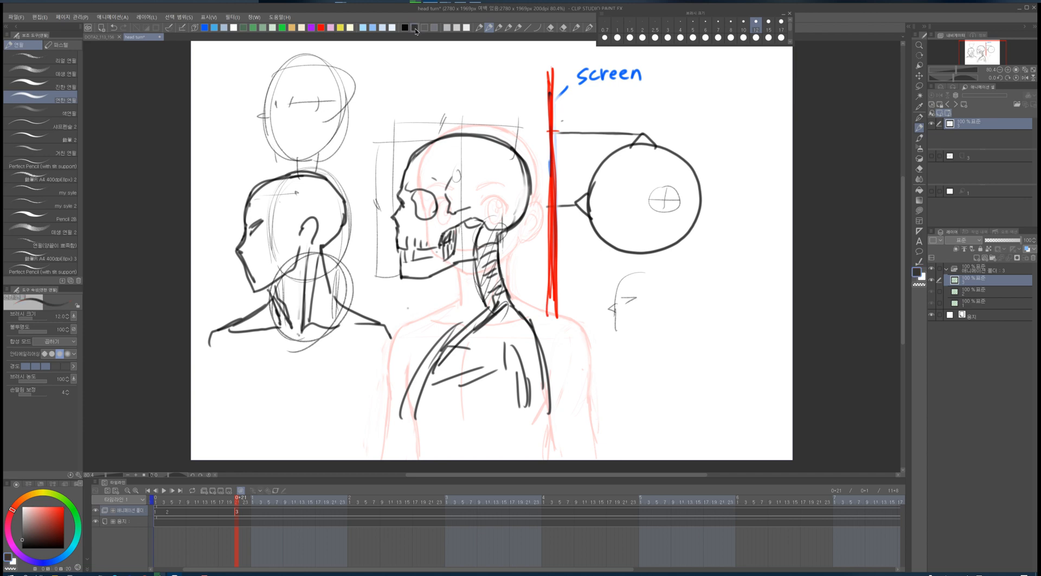
pyautogui.moveTo(546, 133); pyautogui.dragTo(558, 134)
pyautogui.moveTo(646, 154); pyautogui.dragTo(643, 202)
pyautogui.moveTo(643, 193); pyautogui.dragTo(635, 203)
pyautogui.moveTo(546, 167)
pyautogui.mouseDown()
pyautogui.moveTo(599, 164)
pyautogui.moveTo(592, 158)
pyautogui.mouseUp()
pyautogui.hotkey('ctrl', 'z')
pyautogui.moveTo(575, 206)
pyautogui.mouseDown()
pyautogui.moveTo(588, 166)
pyautogui.moveTo(636, 203)
pyautogui.mouseUp()
pyautogui.moveTo(587, 166)
pyautogui.mouseDown()
pyautogui.moveTo(591, 179)
pyautogui.moveTo(600, 164)
pyautogui.moveTo(593, 173)
pyautogui.mouseUp()
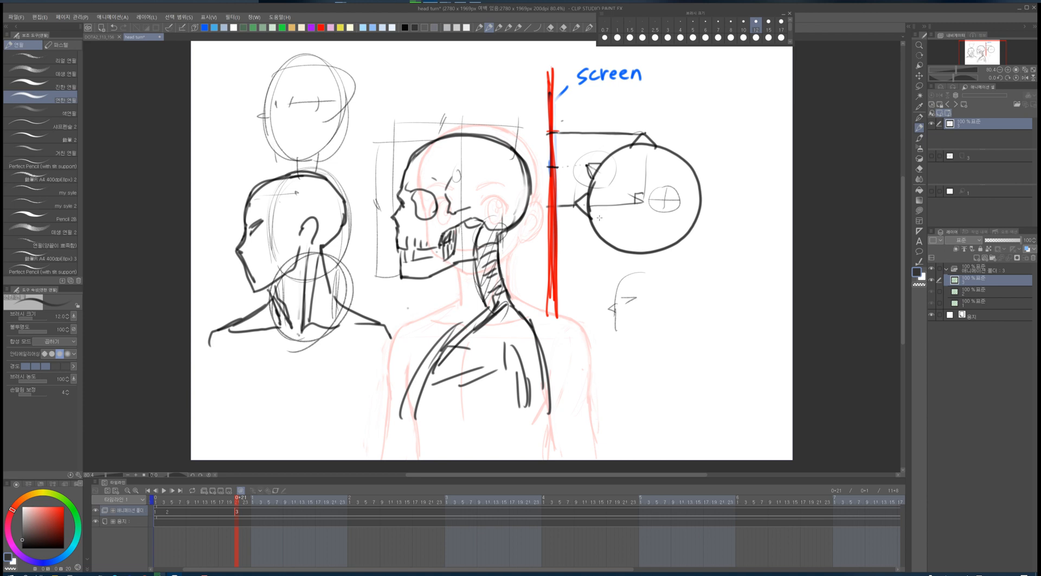
pyautogui.hotkey('ctrl', 'z')
pyautogui.hotkey('ctrl', 'z')
pyautogui.hotkey('ctrl', 'z')
pyautogui.hotkey('ctrl', 'z')
pyautogui.hotkey('ctrl', 'z')
pyautogui.hotkey('ctrl', 'z')
pyautogui.hotkey('ctrl', 'z')
pyautogui.hotkey('ctrl', 'z')
# - Draw black sight-line rays from the eye circle to the red screen line
pyautogui.moveTo(641, 194)
pyautogui.mouseDown()
pyautogui.moveTo(590, 151)
pyautogui.moveTo(599, 166)
pyautogui.moveTo(610, 158)
pyautogui.moveTo(586, 155)
pyautogui.mouseUp()
pyautogui.moveTo(583, 155); pyautogui.dragTo(570, 155)
pyautogui.moveTo(566, 155)
pyautogui.mouseDown()
pyautogui.moveTo(558, 157)
pyautogui.moveTo(627, 161)
pyautogui.moveTo(642, 193)
pyautogui.mouseUp()
pyautogui.moveTo(614, 141)
pyautogui.mouseDown()
pyautogui.moveTo(614, 154)
pyautogui.moveTo(624, 147)
pyautogui.mouseUp()
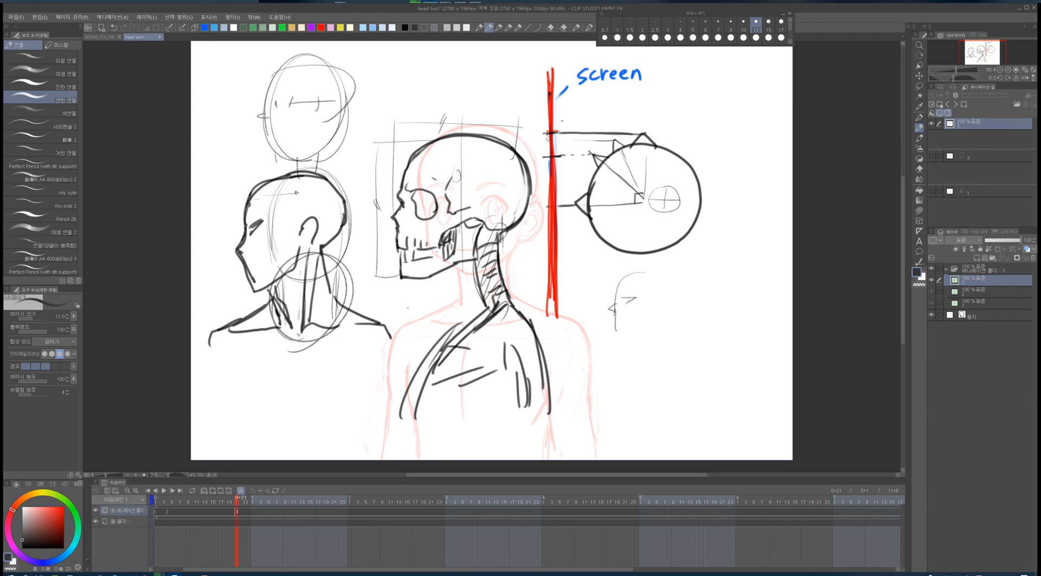
pyautogui.moveTo(545, 140); pyautogui.dragTo(558, 140)
pyautogui.moveTo(645, 203)
pyautogui.mouseDown()
pyautogui.moveTo(582, 178)
pyautogui.moveTo(596, 176)
pyautogui.moveTo(590, 190)
pyautogui.moveTo(562, 180)
pyautogui.mouseUp()
pyautogui.moveTo(543, 143); pyautogui.dragTo(551, 209)
pyautogui.moveTo(554, 130); pyautogui.dragTo(552, 223)
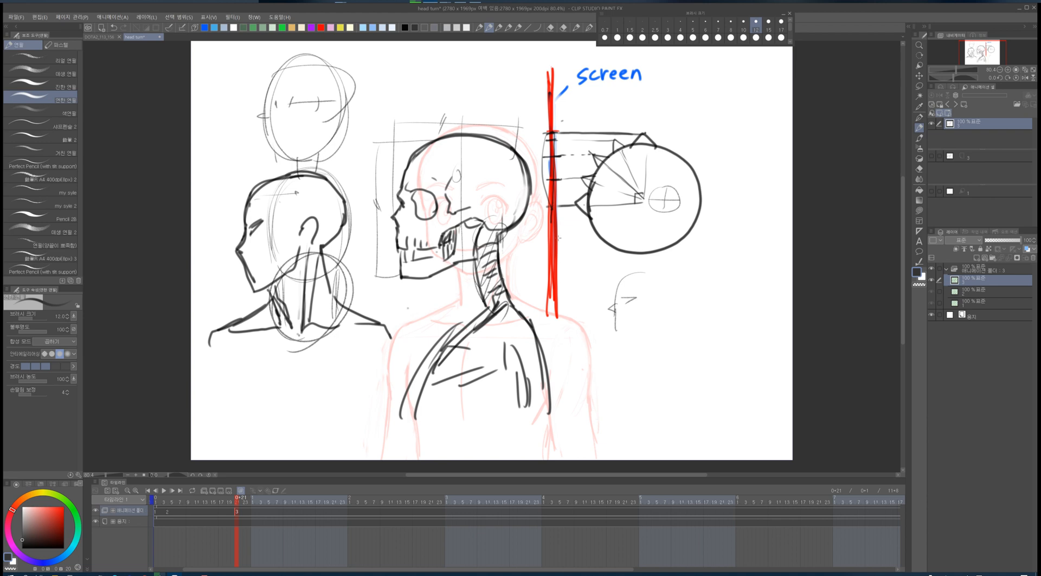
pyautogui.hotkey('ctrl', 'z')
# - Draw a large circle around the eye-and-screen diagram on the third frame
pyautogui.click(169, 516)
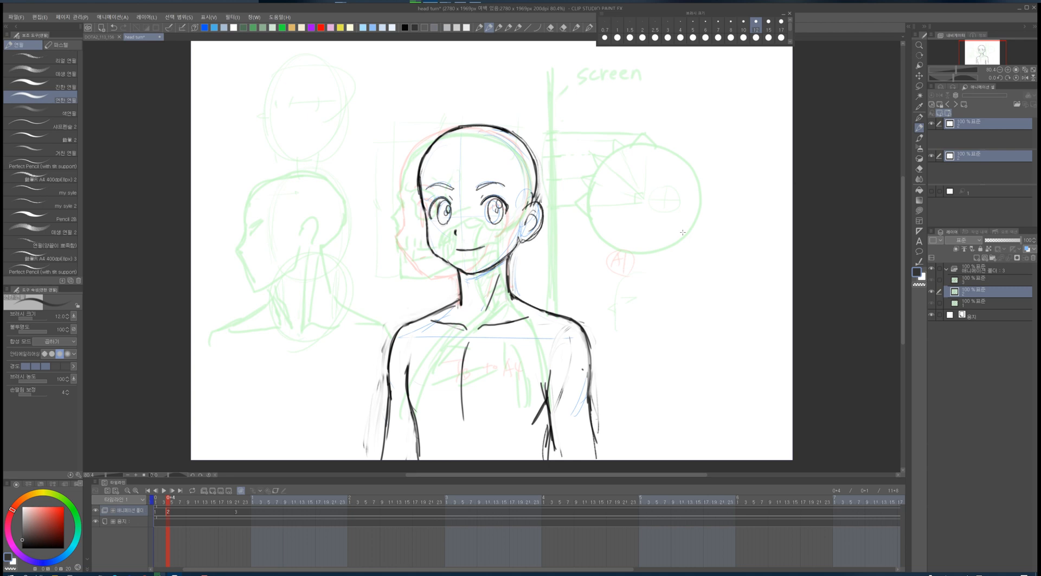
pyautogui.click(235, 518)
pyautogui.moveTo(631, 304)
pyautogui.mouseDown()
pyautogui.moveTo(530, 147)
pyautogui.moveTo(694, 298)
pyautogui.mouseUp()
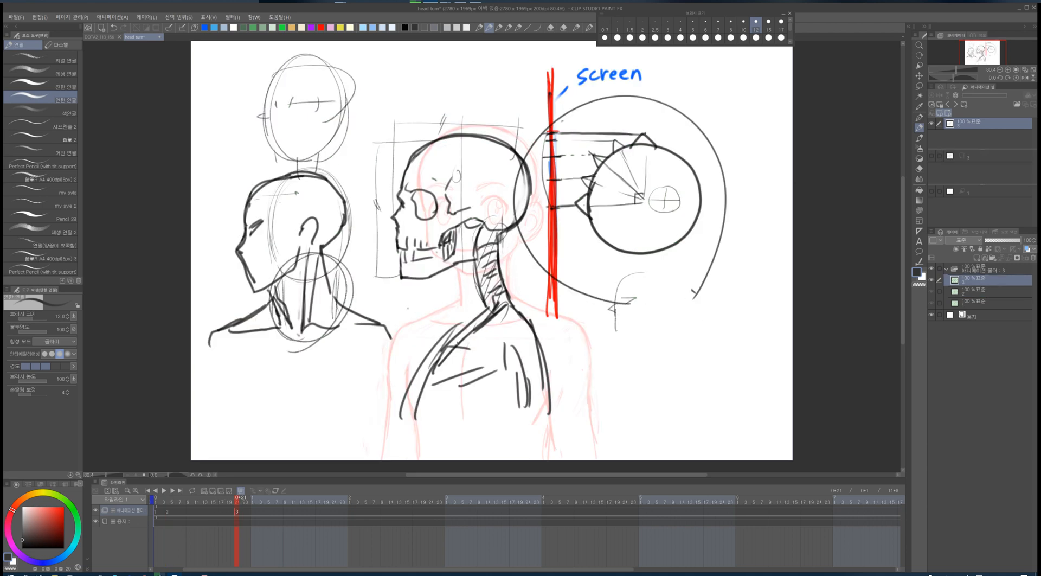
# - On the front-facing key cel, write an A4 note with an arrow inside a large circle
pyautogui.click(161, 516)
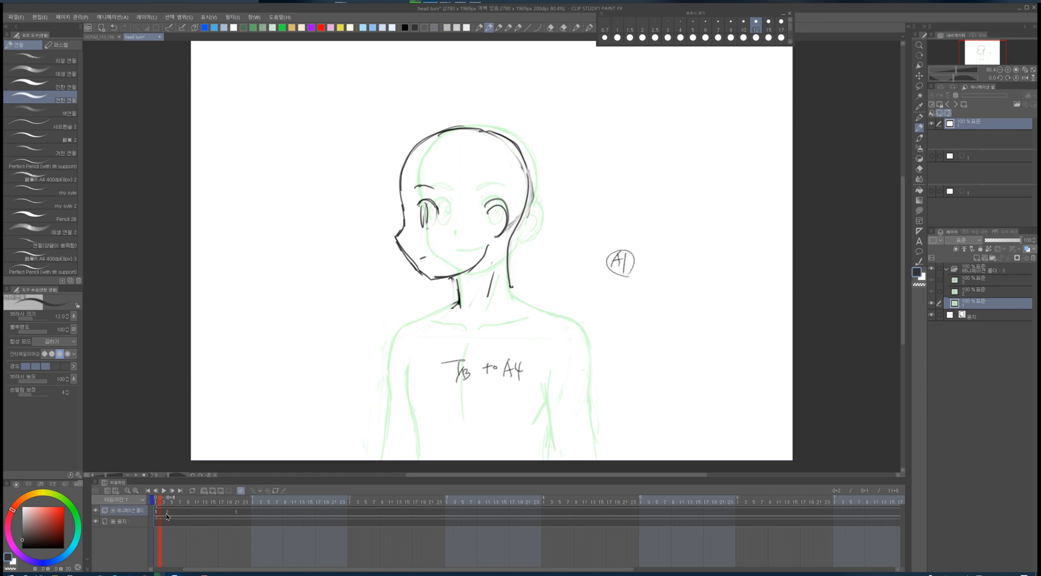
pyautogui.click(167, 517)
pyautogui.moveTo(624, 178); pyautogui.dragTo(608, 262)
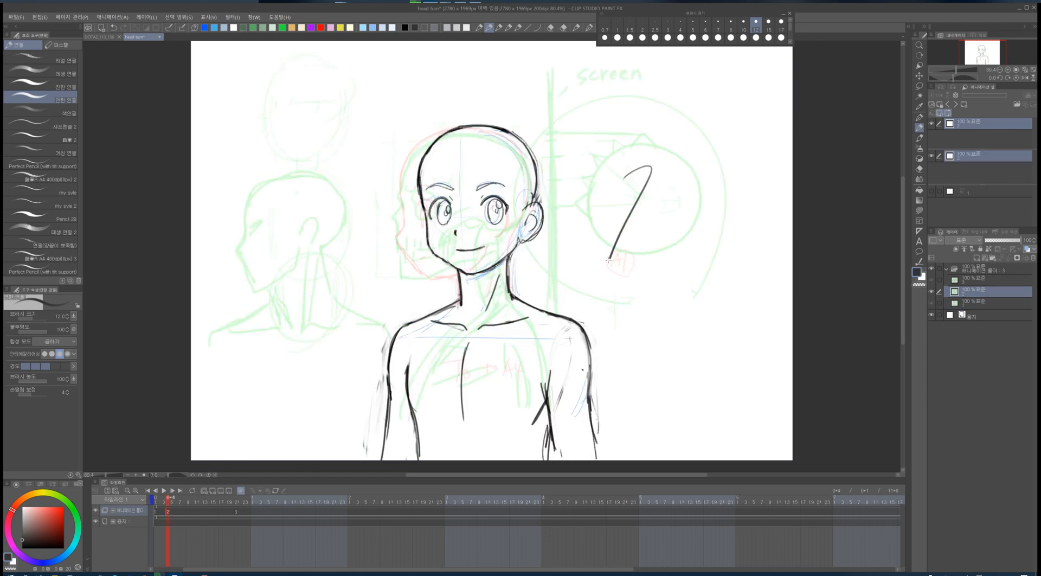
pyautogui.moveTo(584, 224); pyautogui.dragTo(669, 209)
pyautogui.moveTo(606, 241); pyautogui.dragTo(631, 237)
pyautogui.moveTo(654, 179); pyautogui.dragTo(617, 262)
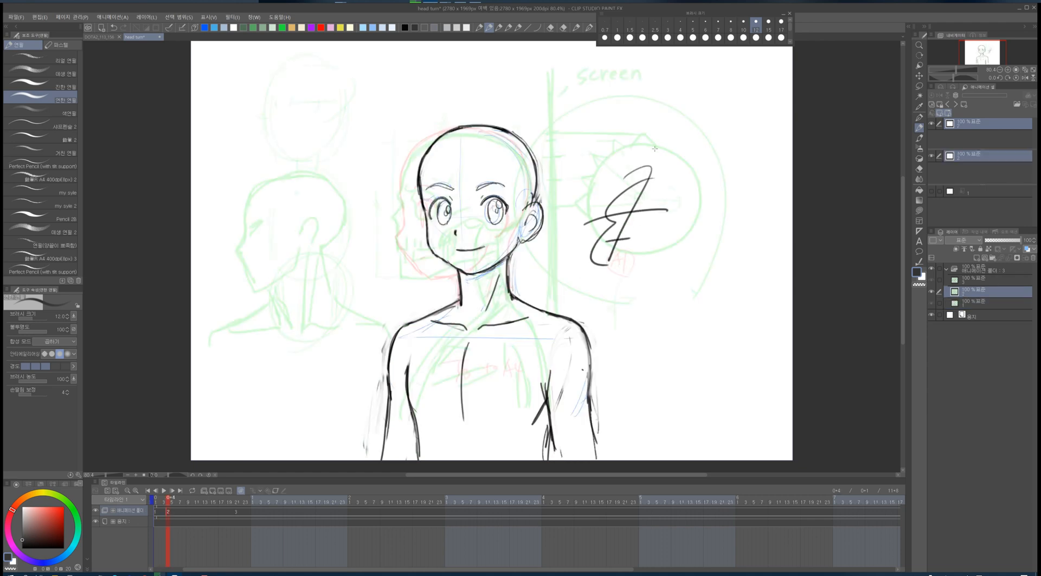
pyautogui.moveTo(558, 208)
pyautogui.mouseDown()
pyautogui.moveTo(560, 264)
pyautogui.moveTo(621, 127)
pyautogui.moveTo(559, 293)
pyautogui.moveTo(636, 295)
pyautogui.moveTo(629, 304)
pyautogui.mouseUp()
pyautogui.moveTo(613, 281); pyautogui.dragTo(607, 327)
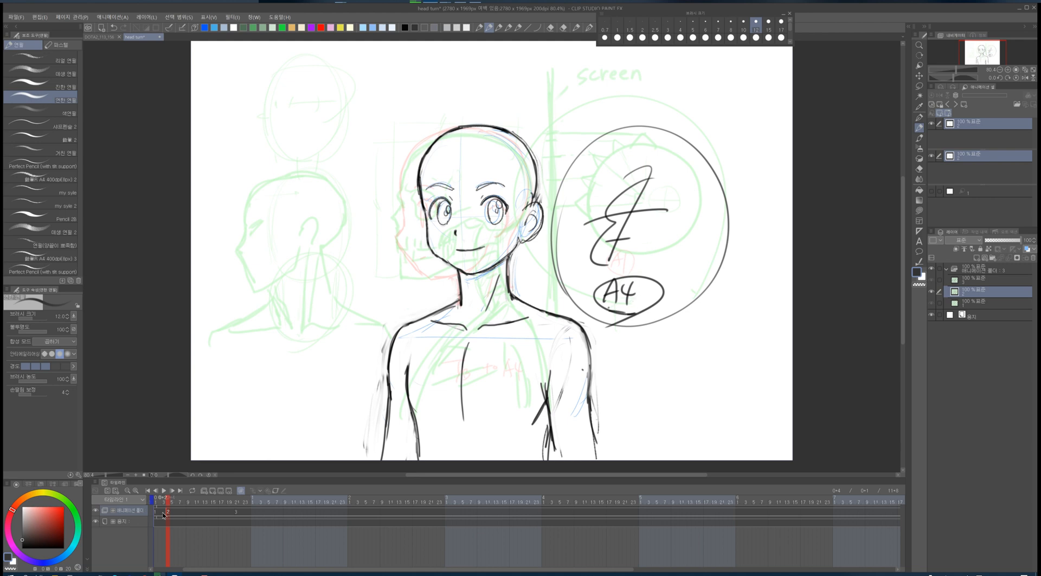
# - Shift the second key cel later on the timeline and insert a new in-between cel 1a before it
pyautogui.moveTo(167, 513); pyautogui.dragTo(188, 513)
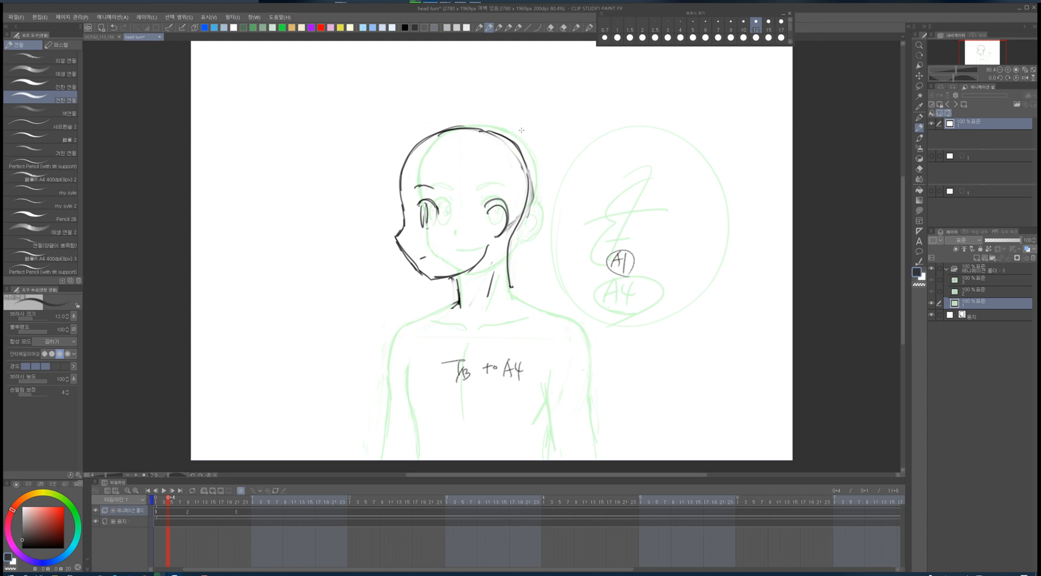
pyautogui.click(241, 517)
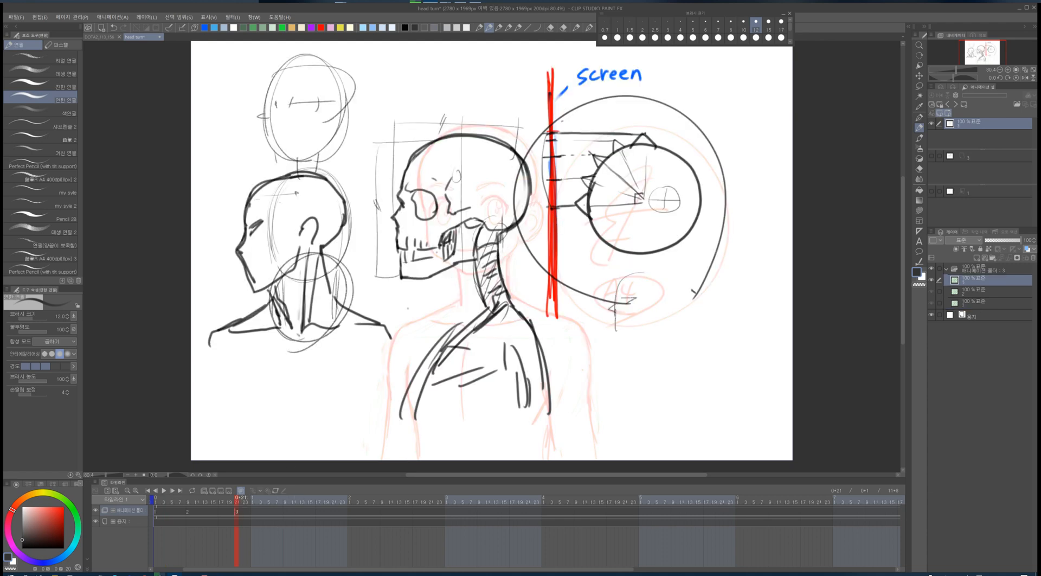
pyautogui.click(188, 519)
pyautogui.click(170, 516)
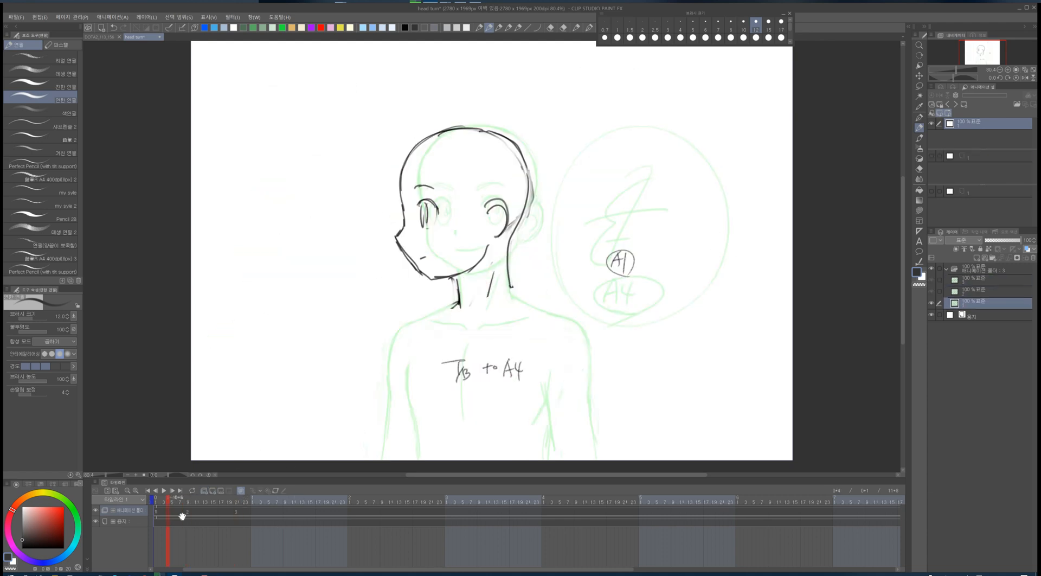
pyautogui.hotkey('alt', 'n')
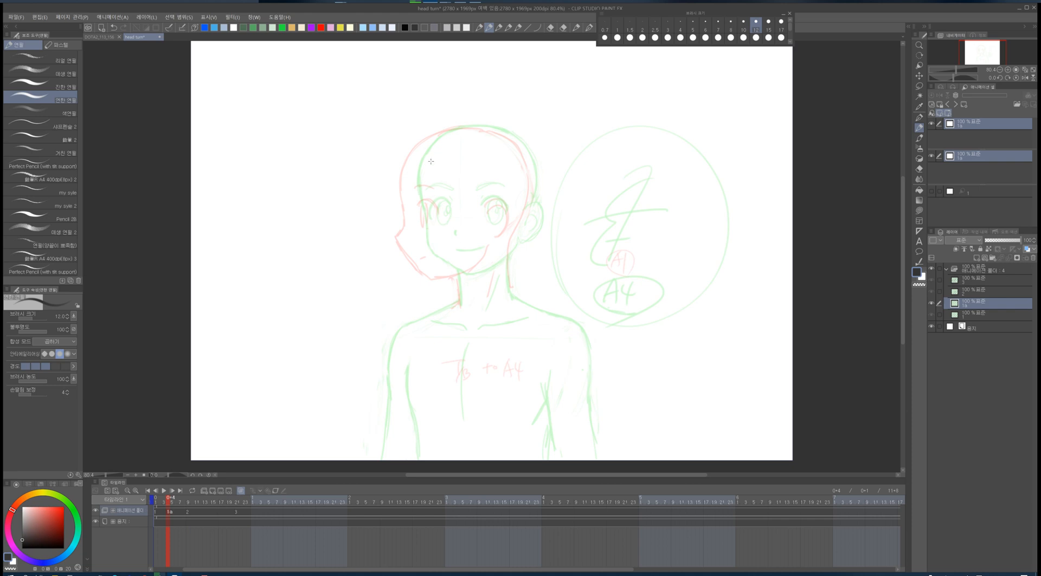
pyautogui.moveTo(438, 134)
pyautogui.mouseDown()
pyautogui.moveTo(412, 200)
pyautogui.moveTo(414, 244)
pyautogui.moveTo(453, 279)
pyautogui.moveTo(508, 241)
pyautogui.mouseUp()
pyautogui.moveTo(512, 206); pyautogui.dragTo(518, 232)
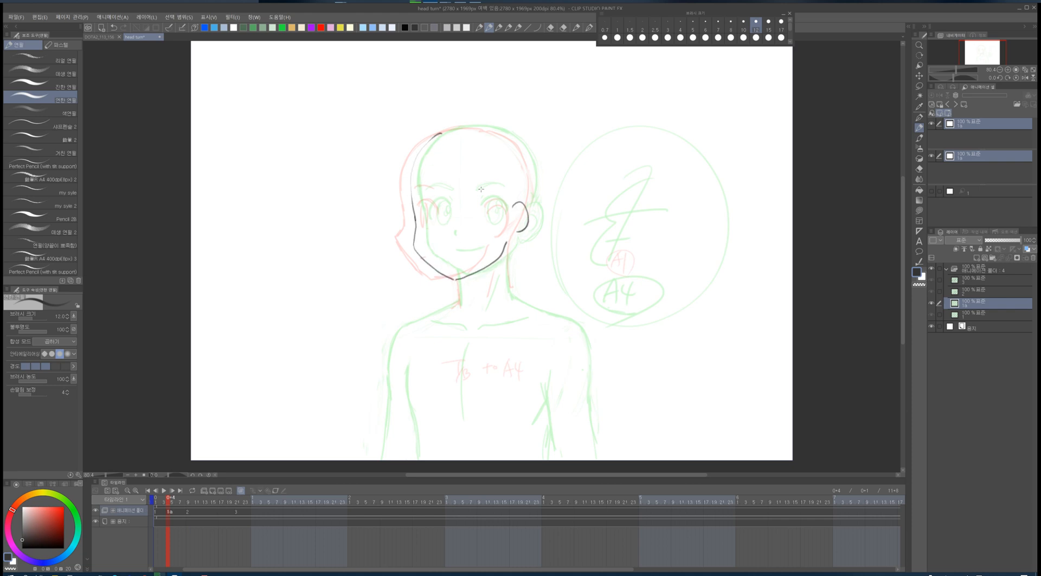
pyautogui.moveTo(434, 138)
pyautogui.mouseDown()
pyautogui.moveTo(471, 126)
pyautogui.moveTo(529, 153)
pyautogui.moveTo(534, 199)
pyautogui.mouseUp()
pyautogui.hotkey('ctrl', 'z')
pyautogui.moveTo(450, 205)
pyautogui.mouseDown()
pyautogui.moveTo(471, 207)
pyautogui.moveTo(459, 197)
pyautogui.moveTo(472, 210)
pyautogui.moveTo(465, 225)
pyautogui.moveTo(422, 240)
pyautogui.mouseUp()
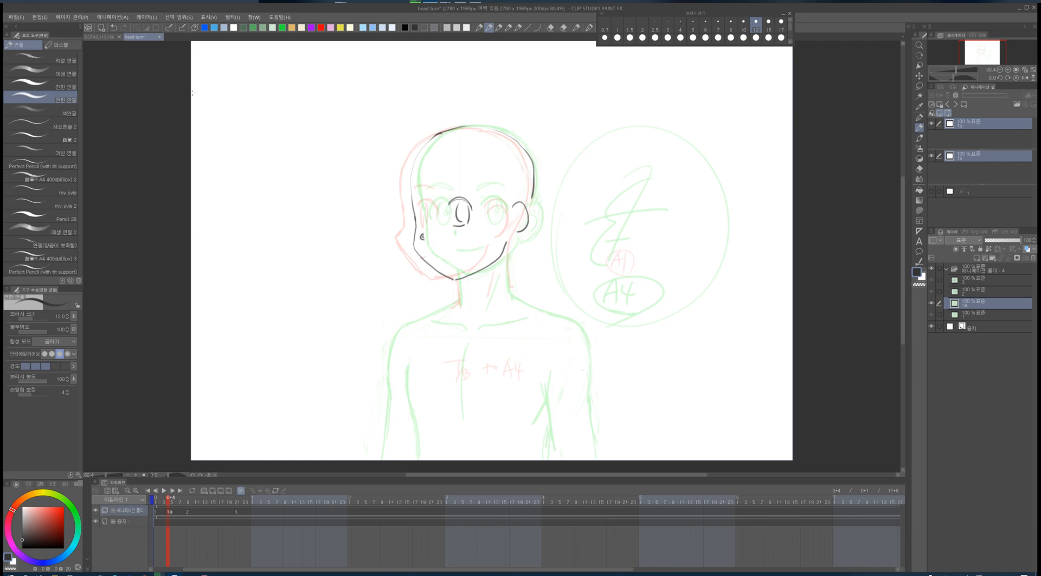
pyautogui.moveTo(570, 197)
pyautogui.mouseDown()
pyautogui.moveTo(573, 208)
pyautogui.moveTo(602, 202)
pyautogui.moveTo(609, 224)
pyautogui.moveTo(565, 241)
pyautogui.mouseUp()
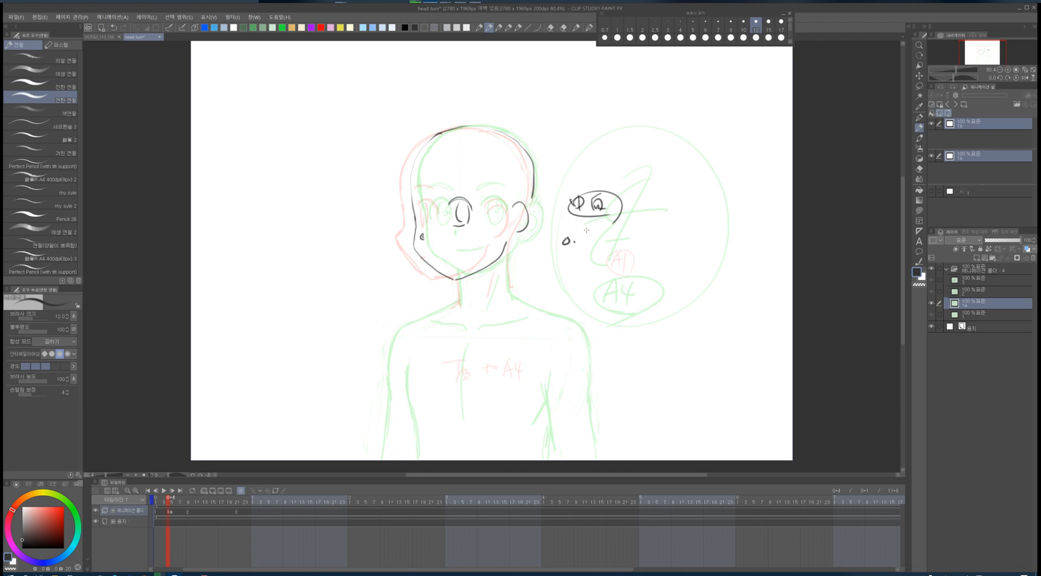
pyautogui.moveTo(363, 249)
pyautogui.mouseDown()
pyautogui.moveTo(380, 254)
pyautogui.moveTo(384, 275)
pyautogui.moveTo(405, 279)
pyautogui.mouseUp()
pyautogui.click(393, 281)
pyautogui.moveTo(376, 193); pyautogui.dragTo(518, 194)
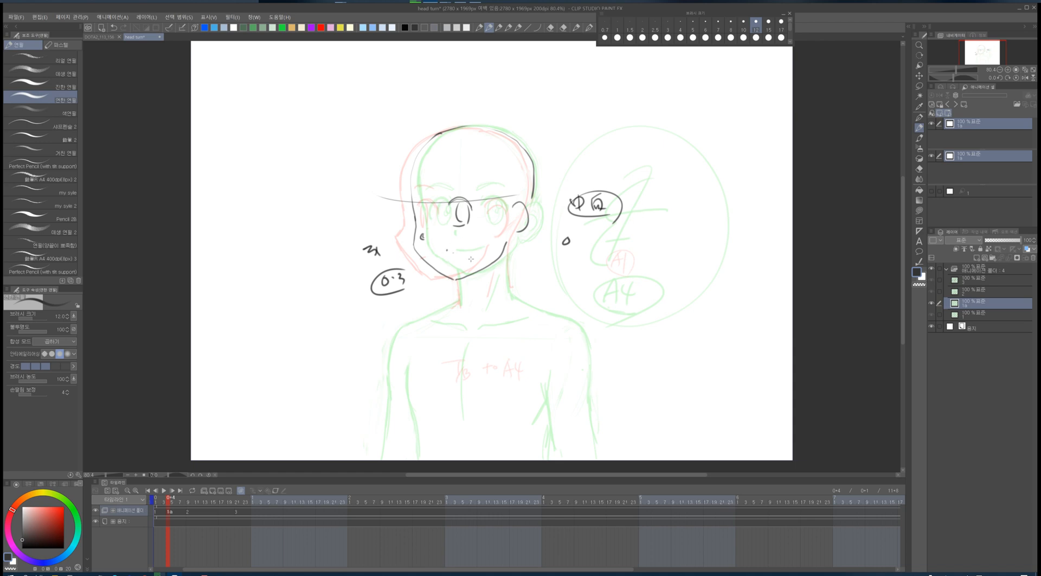
pyautogui.moveTo(398, 235); pyautogui.dragTo(539, 231)
pyautogui.hotkey('ctrl', 'z')
pyautogui.hotkey('ctrl', 'z')
pyautogui.hotkey('ctrl', 'z')
pyautogui.hotkey('ctrl', 'z')
pyautogui.hotkey('ctrl', 'z')
pyautogui.hotkey('ctrl', 'z')
pyautogui.hotkey('ctrl', 'z')
pyautogui.hotkey('ctrl', 'z')
pyautogui.hotkey('ctrl', 'z')
pyautogui.hotkey('ctrl', 'z')
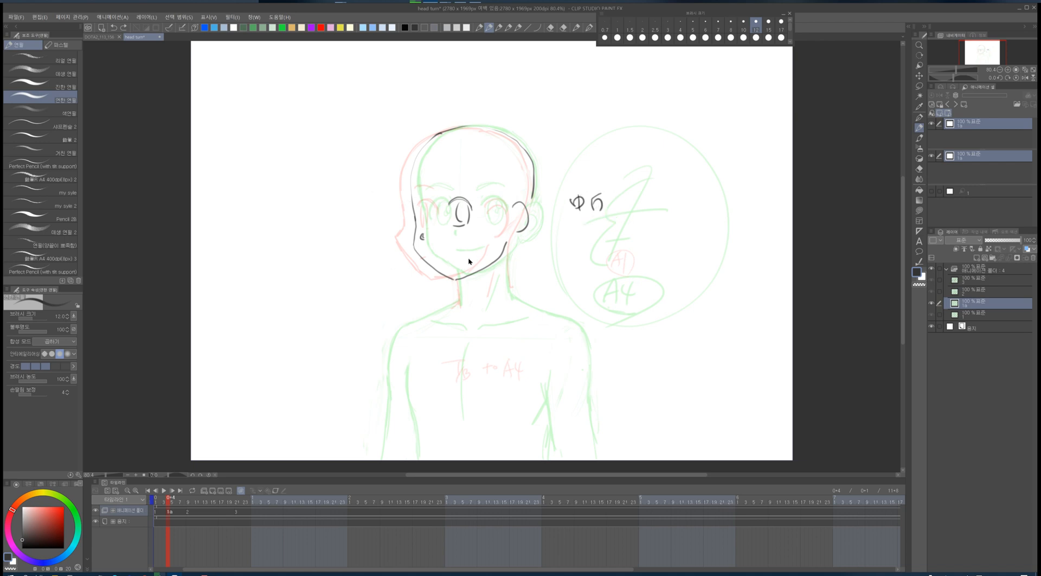
pyautogui.hotkey('ctrl', 'z')
pyautogui.hotkey('ctrl', 'z')
pyautogui.hotkey('ctrl', 'z')
pyautogui.hotkey('ctrl', 'z')
pyautogui.hotkey('ctrl', 'z')
pyautogui.hotkey('ctrl', 'z')
pyautogui.hotkey('ctrl', 'z')
pyautogui.hotkey('ctrl', 'z')
pyautogui.hotkey('ctrl', 'z')
pyautogui.hotkey('ctrl', 'z')
pyautogui.hotkey('ctrl', 'z')
pyautogui.hotkey('ctrl', 'z')
pyautogui.hotkey('ctrl', 'z')
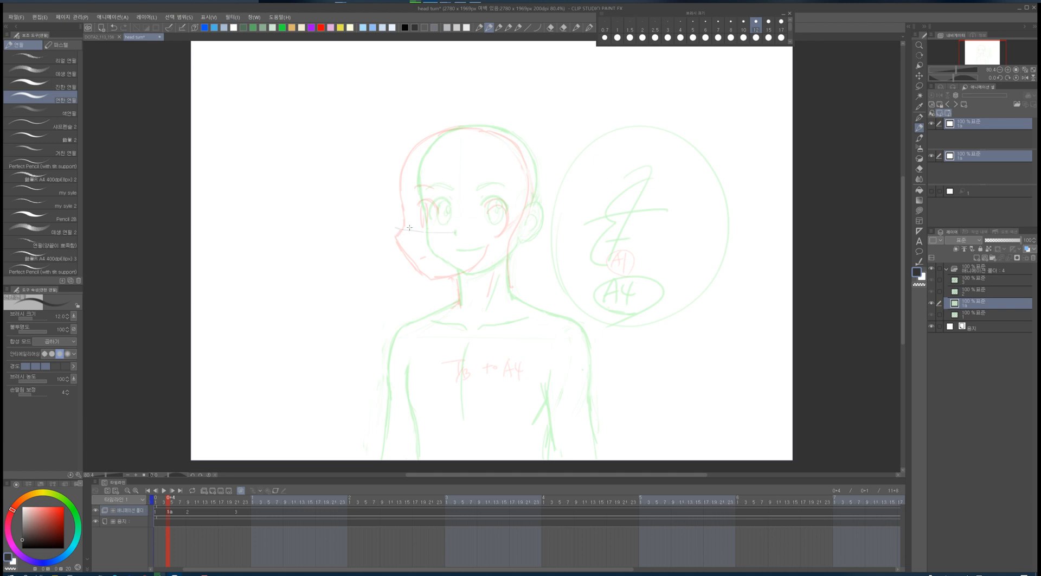
# - Draw horizontal eye-level guide lines, an eye and a jaw curve on cel 1a
pyautogui.moveTo(409, 228); pyautogui.dragTo(540, 221)
pyautogui.moveTo(394, 216); pyautogui.dragTo(603, 216)
pyautogui.moveTo(450, 203); pyautogui.dragTo(463, 198)
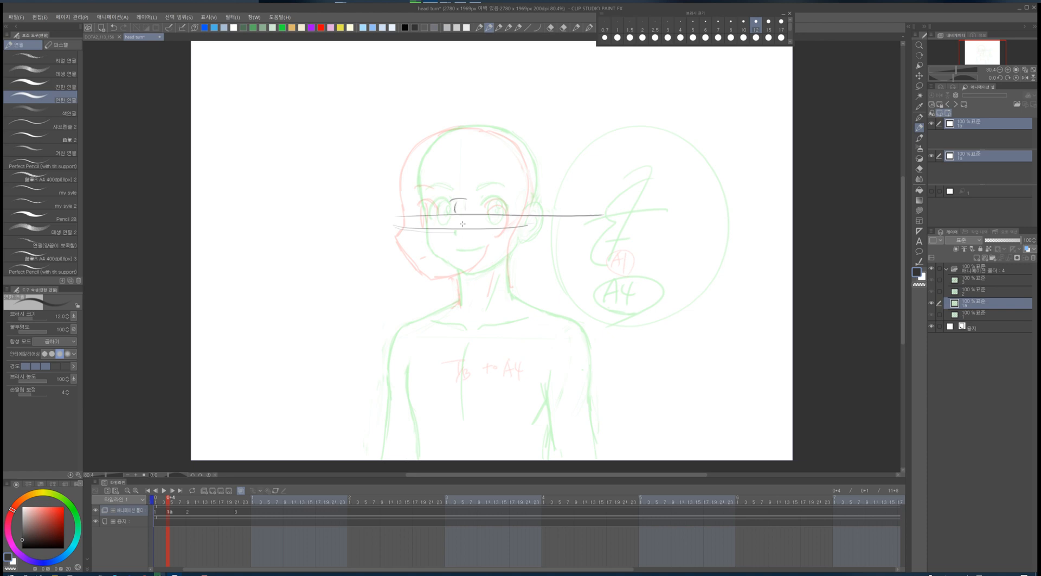
pyautogui.moveTo(406, 232)
pyautogui.mouseDown()
pyautogui.moveTo(479, 233)
pyautogui.moveTo(473, 210)
pyautogui.moveTo(465, 226)
pyautogui.mouseUp()
pyautogui.moveTo(440, 236); pyautogui.dragTo(440, 245)
pyautogui.moveTo(406, 187)
pyautogui.mouseDown()
pyautogui.moveTo(429, 265)
pyautogui.moveTo(459, 277)
pyautogui.mouseUp()
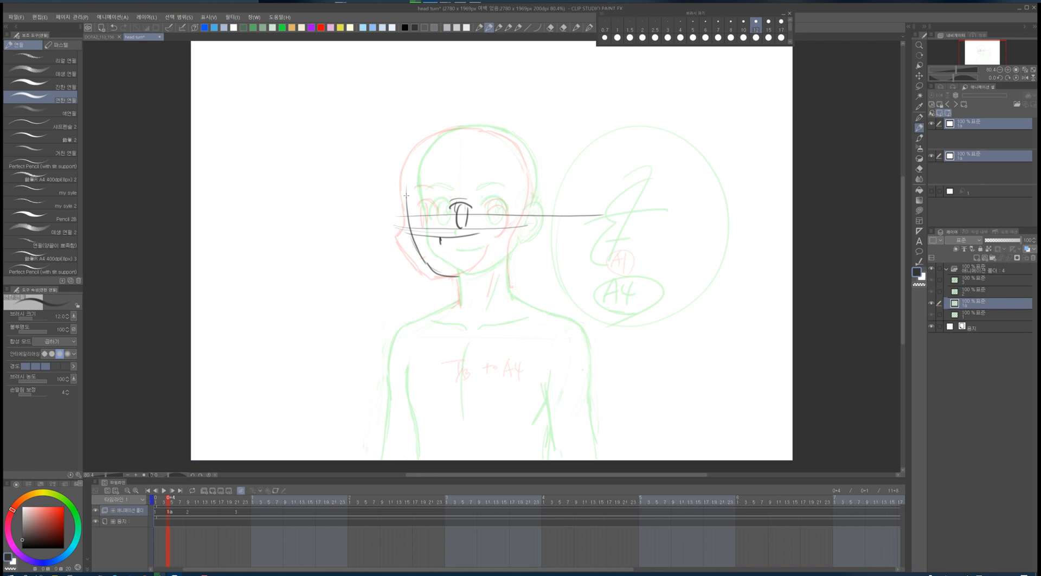
# - Try redrawing the turned head outline and eye guides on cel 1a
pyautogui.moveTo(442, 135)
pyautogui.mouseDown()
pyautogui.moveTo(522, 245)
pyautogui.moveTo(428, 271)
pyautogui.mouseUp()
pyautogui.moveTo(417, 209); pyautogui.dragTo(416, 226)
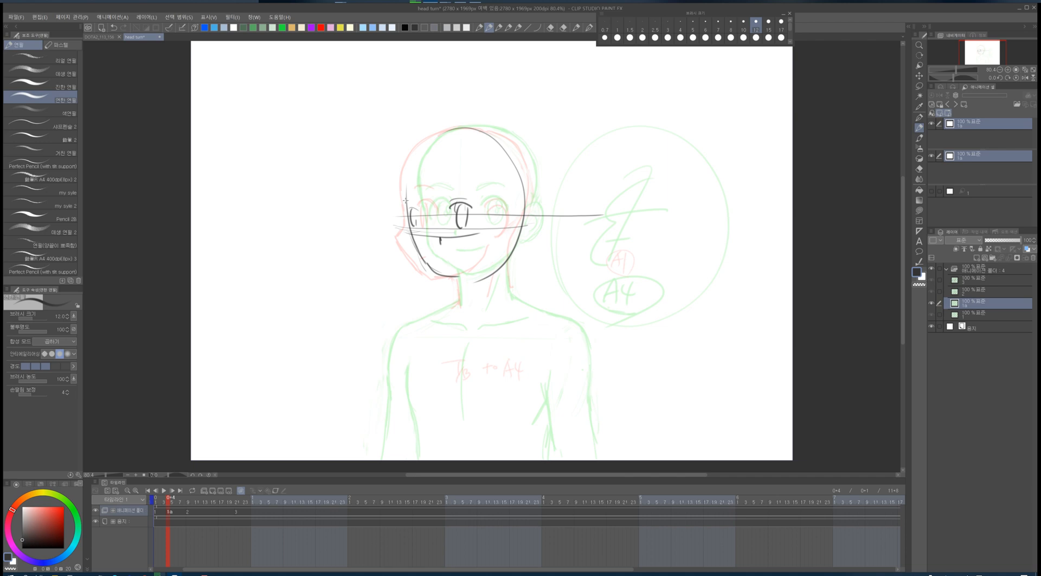
pyautogui.moveTo(406, 201)
pyautogui.mouseDown()
pyautogui.moveTo(498, 136)
pyautogui.moveTo(506, 250)
pyautogui.mouseUp()
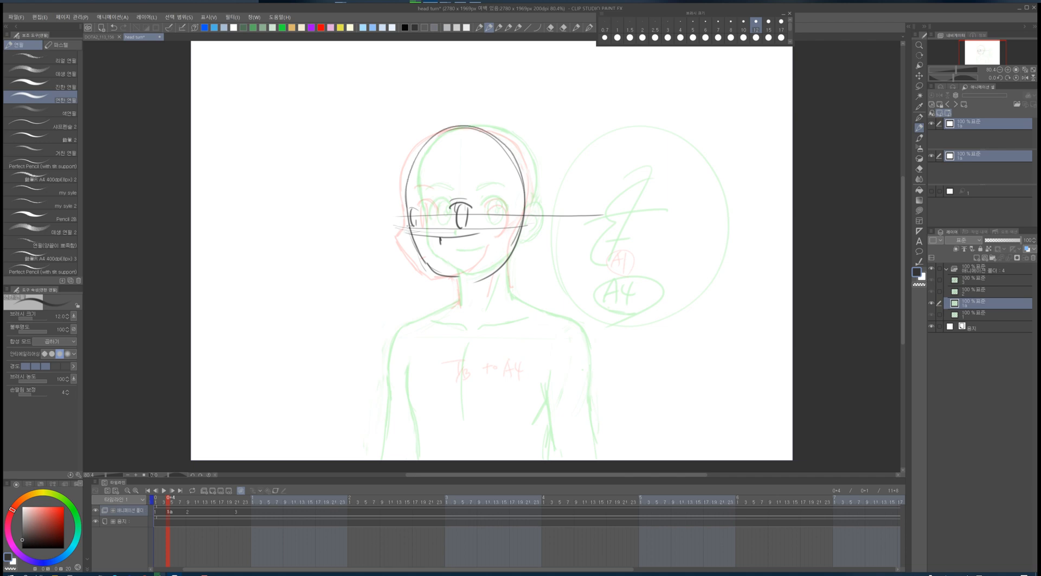
pyautogui.moveTo(417, 234); pyautogui.dragTo(519, 221)
pyautogui.moveTo(478, 190); pyautogui.dragTo(509, 195)
pyautogui.moveTo(407, 202); pyautogui.dragTo(478, 193)
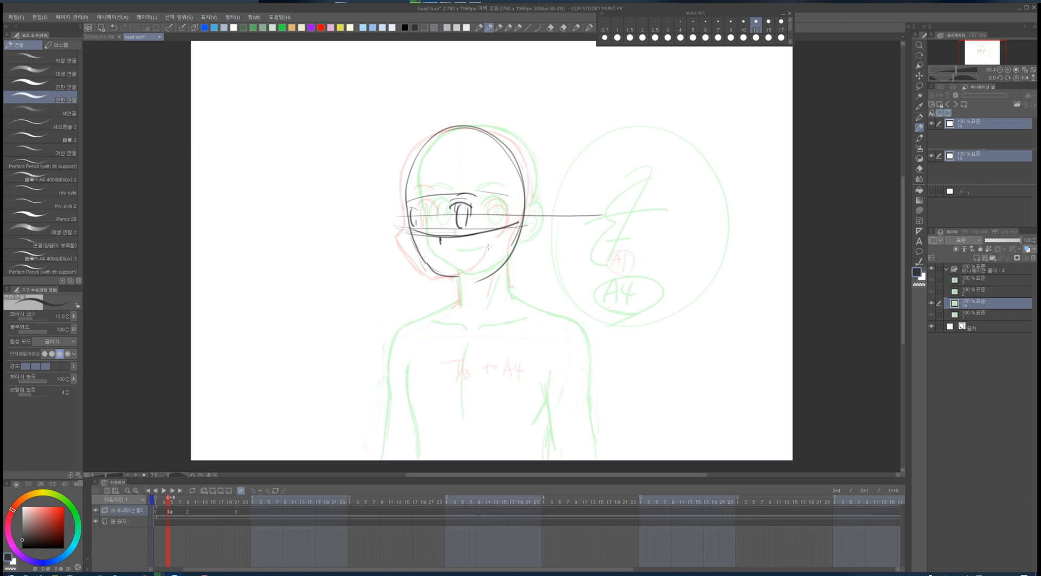
pyautogui.hotkey('ctrl', 'z')
pyautogui.hotkey('ctrl', 'z')
pyautogui.hotkey('ctrl', 'z')
pyautogui.hotkey('ctrl', 'z')
pyautogui.hotkey('ctrl', 'z')
pyautogui.hotkey('ctrl', 'z')
pyautogui.hotkey('ctrl', 'z')
pyautogui.hotkey('ctrl', 'z')
pyautogui.hotkey('ctrl', 'z')
pyautogui.hotkey('ctrl', 'z')
pyautogui.hotkey('ctrl', 'z')
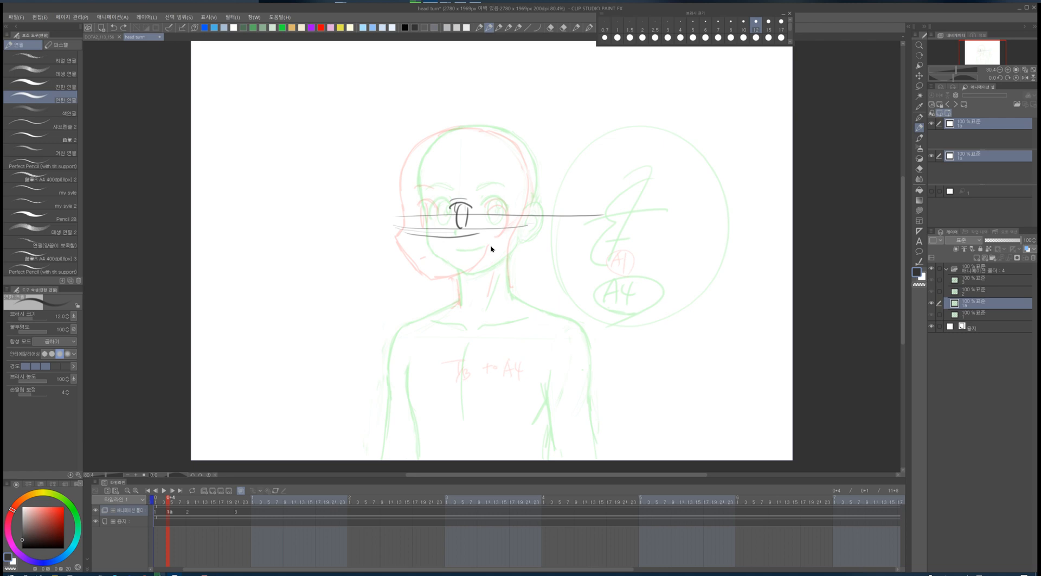
# - Try sketching an eye-level line, radiating perspective guides, an eye and a jaw on cel 1a
pyautogui.moveTo(452, 204)
pyautogui.mouseDown()
pyautogui.moveTo(470, 203)
pyautogui.moveTo(463, 226)
pyautogui.mouseUp()
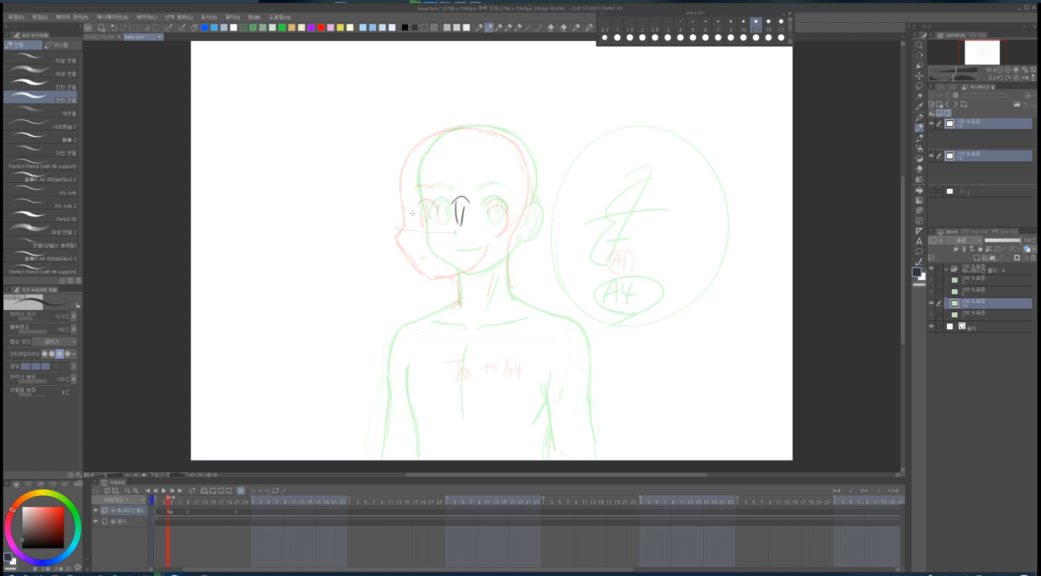
pyautogui.moveTo(397, 218); pyautogui.dragTo(526, 209)
pyautogui.moveTo(204, 78); pyautogui.dragTo(376, 355)
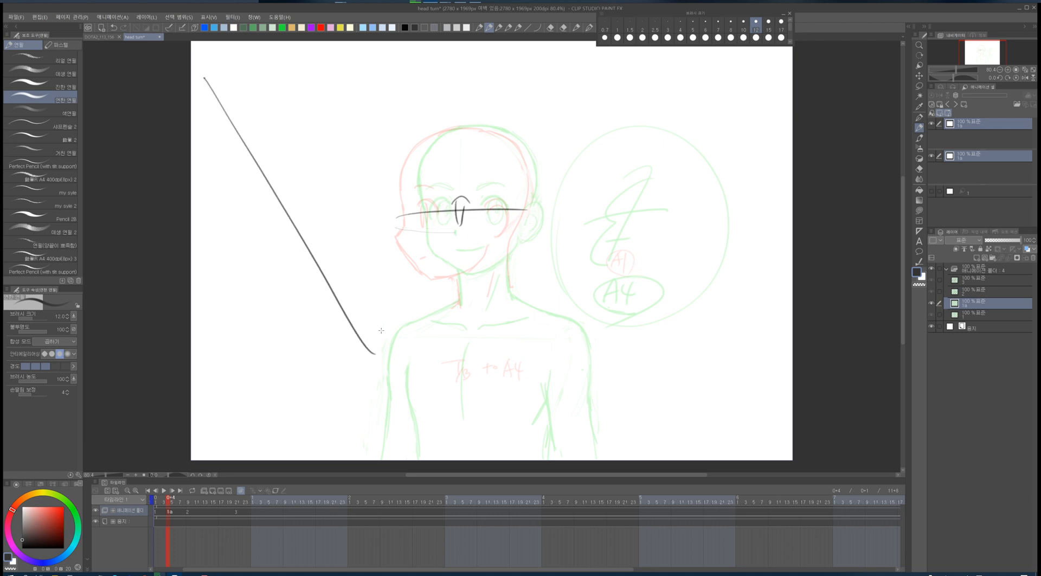
pyautogui.moveTo(388, 66); pyautogui.dragTo(449, 320)
pyautogui.moveTo(598, 68); pyautogui.dragTo(529, 286)
pyautogui.moveTo(702, 146); pyautogui.dragTo(594, 281)
pyautogui.moveTo(360, 222)
pyautogui.mouseDown()
pyautogui.moveTo(393, 205)
pyautogui.moveTo(521, 207)
pyautogui.mouseUp()
pyautogui.hotkey('ctrl', 'z')
pyautogui.hotkey('ctrl', 'z')
pyautogui.hotkey('ctrl', 'z')
pyautogui.hotkey('ctrl', 'z')
pyautogui.moveTo(337, 64); pyautogui.dragTo(380, 186)
pyautogui.moveTo(406, 268); pyautogui.dragTo(419, 296)
pyautogui.moveTo(496, 54); pyautogui.dragTo(496, 106)
pyautogui.moveTo(659, 75); pyautogui.dragTo(586, 299)
pyautogui.moveTo(760, 161); pyautogui.dragTo(671, 274)
pyautogui.moveTo(210, 104); pyautogui.dragTo(765, 102)
pyautogui.moveTo(234, 209); pyautogui.dragTo(306, 201)
pyautogui.moveTo(598, 192); pyautogui.dragTo(745, 204)
pyautogui.moveTo(243, 308); pyautogui.dragTo(290, 300)
pyautogui.moveTo(583, 283); pyautogui.dragTo(716, 292)
pyautogui.press('e')
pyautogui.moveTo(469, 211); pyautogui.dragTo(399, 216)
pyautogui.moveTo(464, 210)
pyautogui.mouseDown()
pyautogui.moveTo(515, 210)
pyautogui.moveTo(451, 211)
pyautogui.moveTo(531, 220)
pyautogui.mouseUp()
pyautogui.press('p')
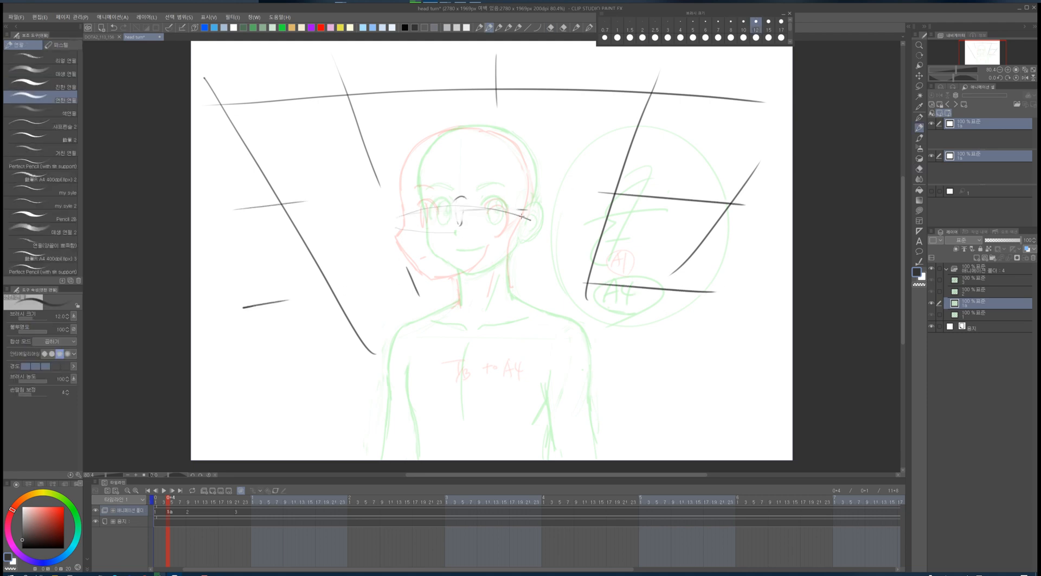
pyautogui.moveTo(461, 202); pyautogui.dragTo(461, 197)
pyautogui.moveTo(396, 217)
pyautogui.mouseDown()
pyautogui.moveTo(474, 205)
pyautogui.moveTo(421, 236)
pyautogui.mouseUp()
pyautogui.moveTo(434, 261); pyautogui.dragTo(442, 260)
pyautogui.moveTo(404, 211)
pyautogui.mouseDown()
pyautogui.moveTo(429, 275)
pyautogui.moveTo(446, 283)
pyautogui.moveTo(470, 272)
pyautogui.mouseUp()
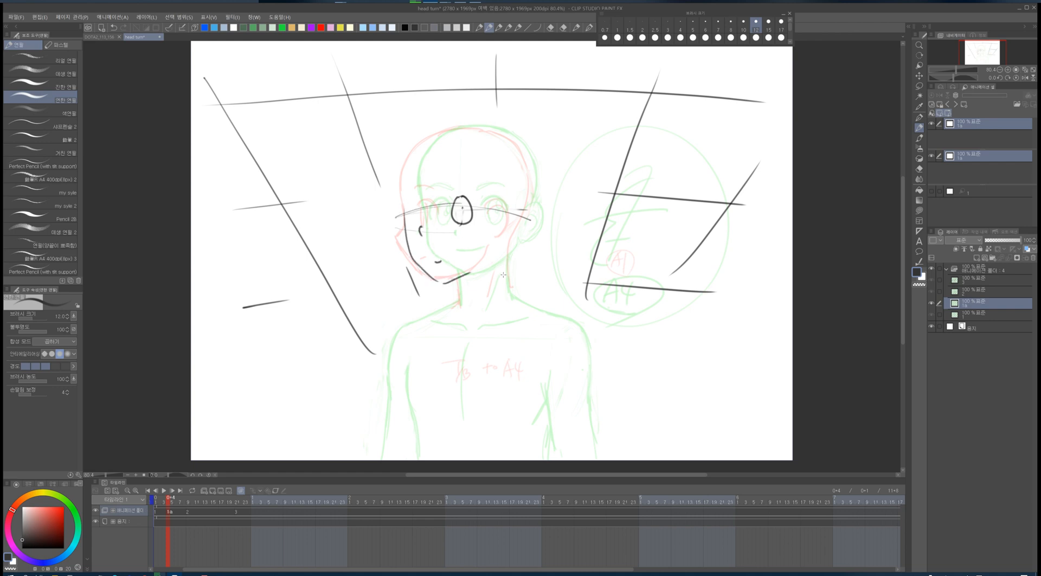
pyautogui.hotkey('ctrl', 'z')
pyautogui.hotkey('ctrl', 'z')
pyautogui.hotkey('ctrl', 'z')
pyautogui.hotkey('ctrl', 'z')
pyautogui.hotkey('ctrl', 'z')
pyautogui.hotkey('ctrl', 'z')
pyautogui.hotkey('ctrl', 'z')
pyautogui.hotkey('ctrl', 'z')
pyautogui.hotkey('ctrl', 'z')
pyautogui.hotkey('ctrl', 'z')
pyautogui.hotkey('ctrl', 'z')
pyautogui.hotkey('ctrl', 'z')
pyautogui.hotkey('ctrl', 'z')
pyautogui.hotkey('ctrl', 'z')
pyautogui.hotkey('ctrl', 'z')
pyautogui.hotkey('ctrl', 'z')
pyautogui.hotkey('ctrl', 'z')
pyautogui.hotkey('ctrl', 'z')
pyautogui.hotkey('ctrl', 'z')
pyautogui.hotkey('ctrl', 'z')
pyautogui.hotkey('ctrl', 'z')
pyautogui.hotkey('ctrl', 'z')
pyautogui.hotkey('ctrl', 'z')
pyautogui.hotkey('ctrl', 'z')
pyautogui.hotkey('ctrl', 'z')
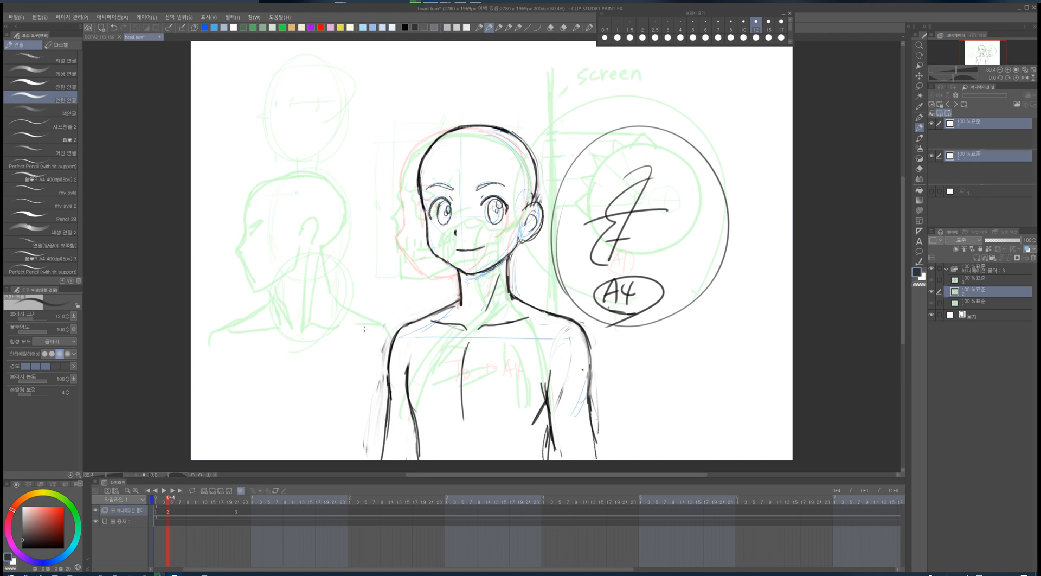
# - Try sketching radiating perspective lines and eyes on a restored cel 1a
pyautogui.click(160, 513)
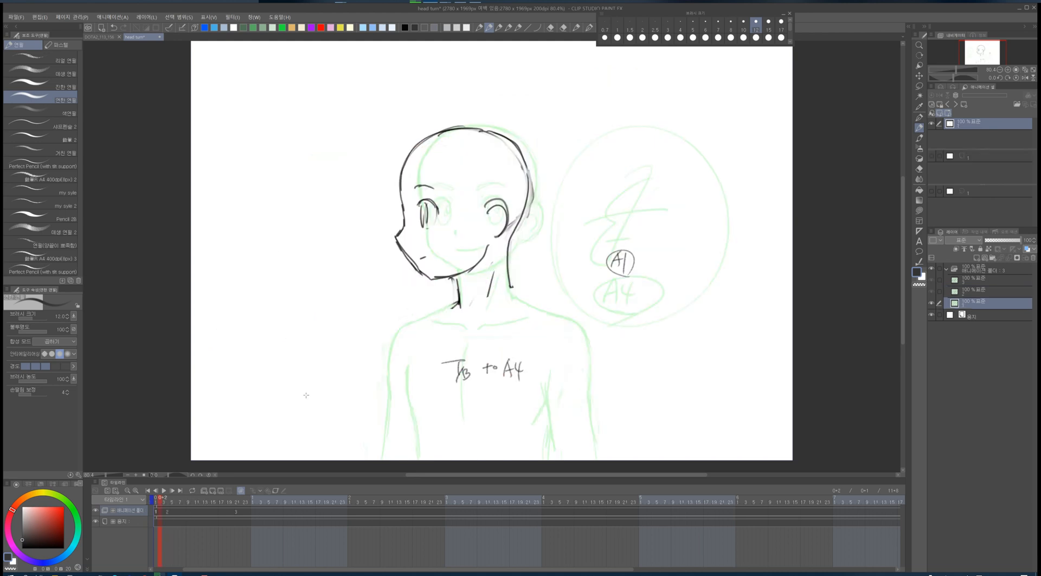
pyautogui.hotkey('ctrl', 'y')
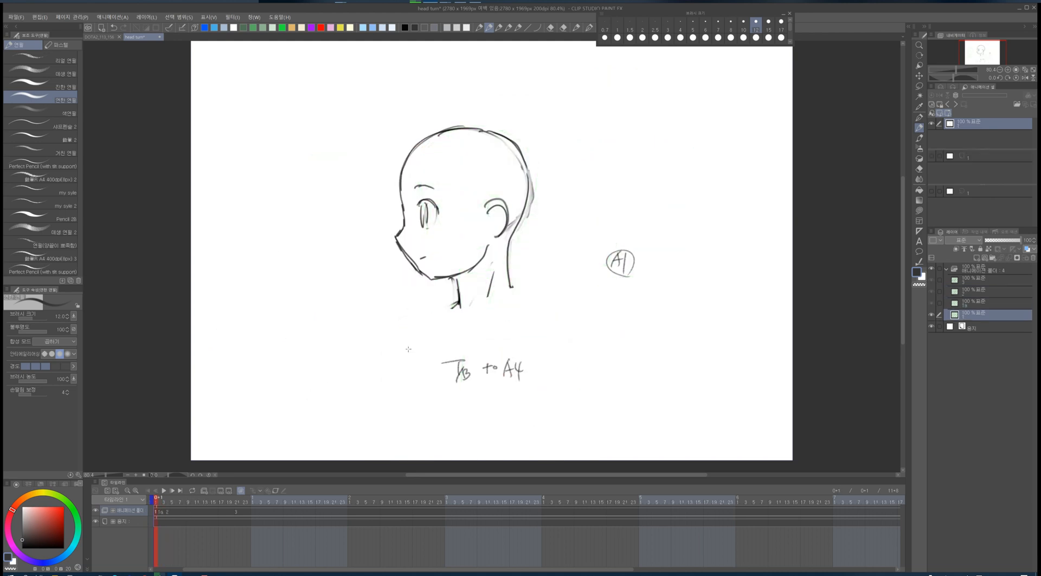
pyautogui.click(162, 518)
pyautogui.moveTo(203, 387); pyautogui.dragTo(382, 241)
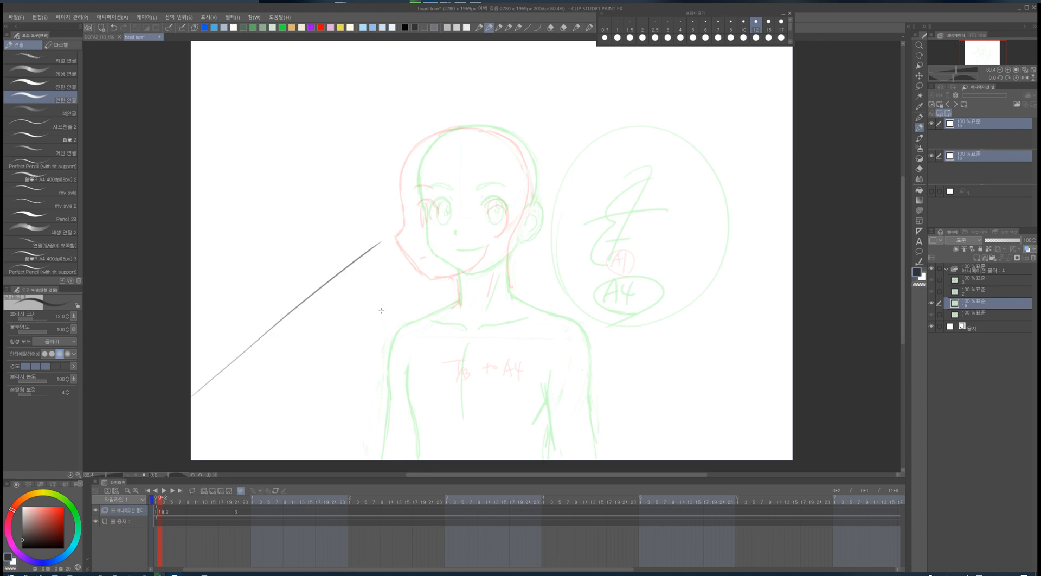
pyautogui.moveTo(378, 380); pyautogui.dragTo(344, 438)
pyautogui.moveTo(576, 247); pyautogui.dragTo(654, 419)
pyautogui.moveTo(663, 265); pyautogui.dragTo(793, 371)
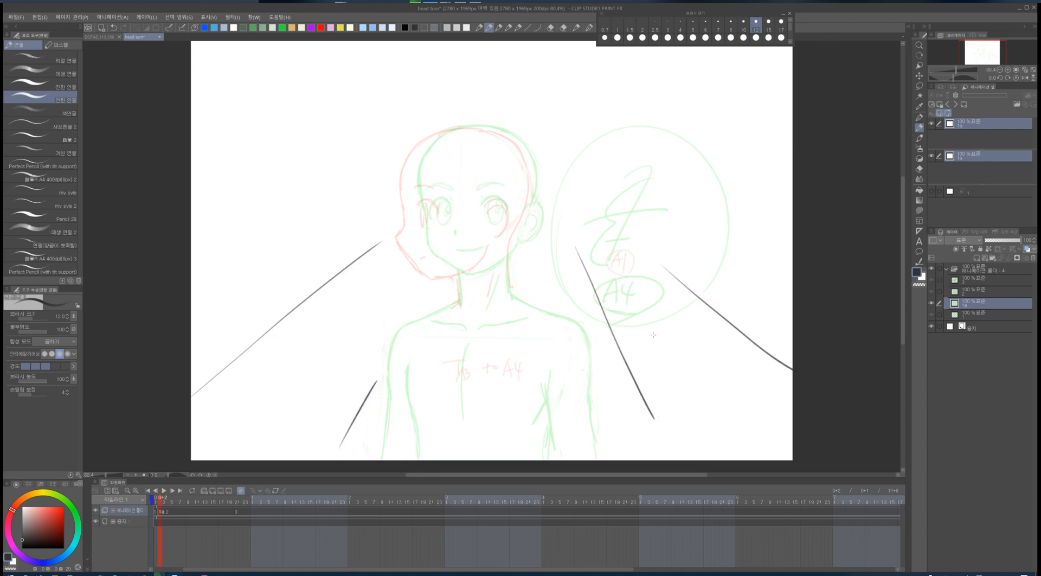
pyautogui.moveTo(262, 274); pyautogui.dragTo(191, 296)
pyautogui.moveTo(270, 298); pyautogui.dragTo(397, 297)
pyautogui.moveTo(588, 312); pyautogui.dragTo(740, 325)
pyautogui.moveTo(225, 415); pyautogui.dragTo(312, 402)
pyautogui.moveTo(660, 388); pyautogui.dragTo(676, 382)
pyautogui.moveTo(425, 228); pyautogui.dragTo(436, 229)
pyautogui.moveTo(509, 217); pyautogui.dragTo(448, 234)
pyautogui.moveTo(458, 205); pyautogui.dragTo(460, 233)
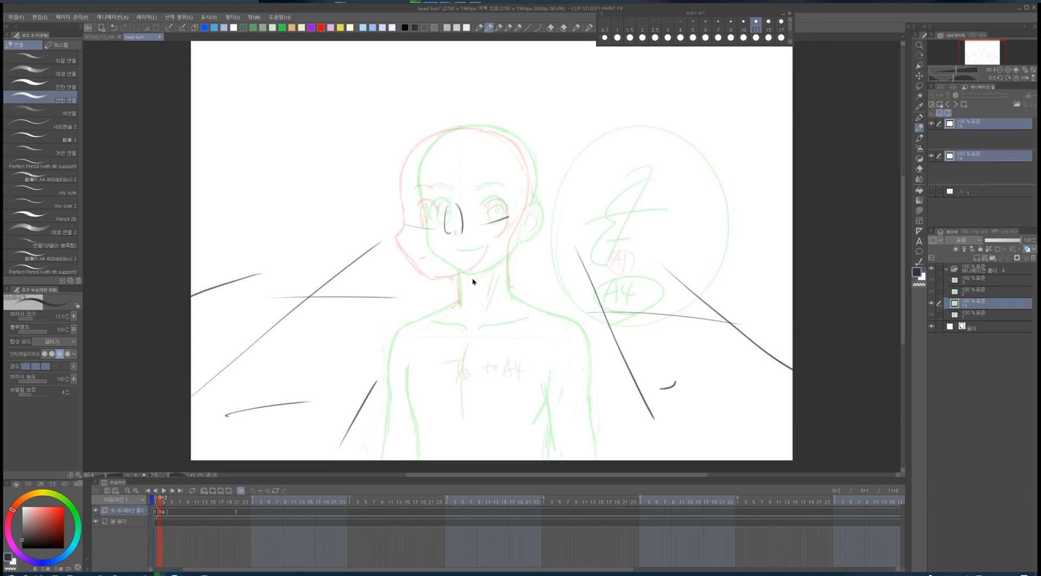
pyautogui.hotkey('ctrl', 'z')
pyautogui.hotkey('ctrl', 'z')
pyautogui.hotkey('ctrl', 'z')
pyautogui.hotkey('ctrl', 'z')
pyautogui.hotkey('ctrl', 'z')
pyautogui.hotkey('ctrl', 'z')
pyautogui.hotkey('ctrl', 'z')
pyautogui.hotkey('ctrl', 'z')
pyautogui.hotkey('ctrl', 'z')
pyautogui.hotkey('ctrl', 'z')
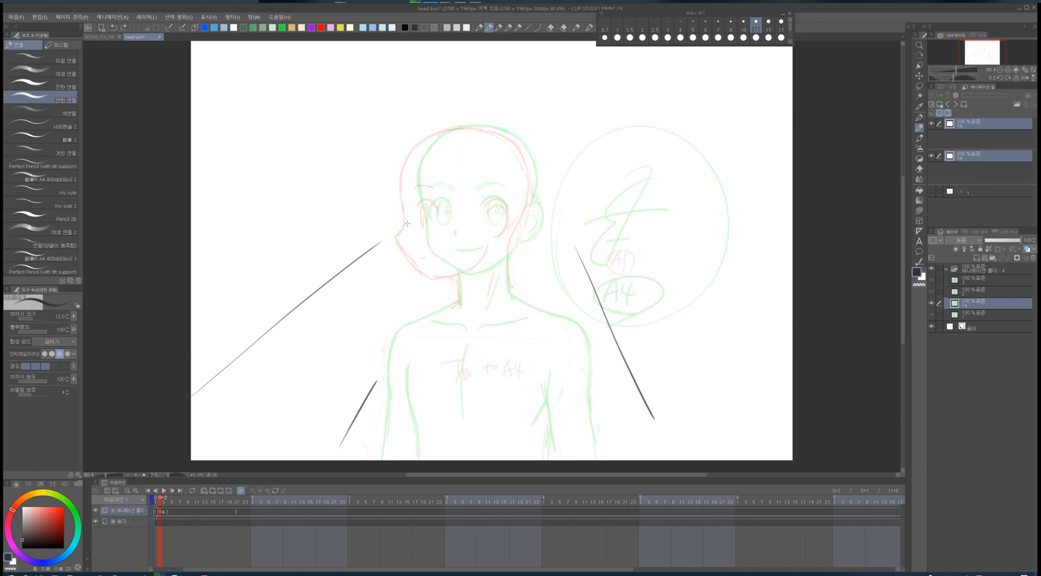
pyautogui.hotkey('ctrl', 'z')
pyautogui.hotkey('ctrl', 'z')
pyautogui.hotkey('ctrl', 'z')
pyautogui.hotkey('ctrl', 'z')
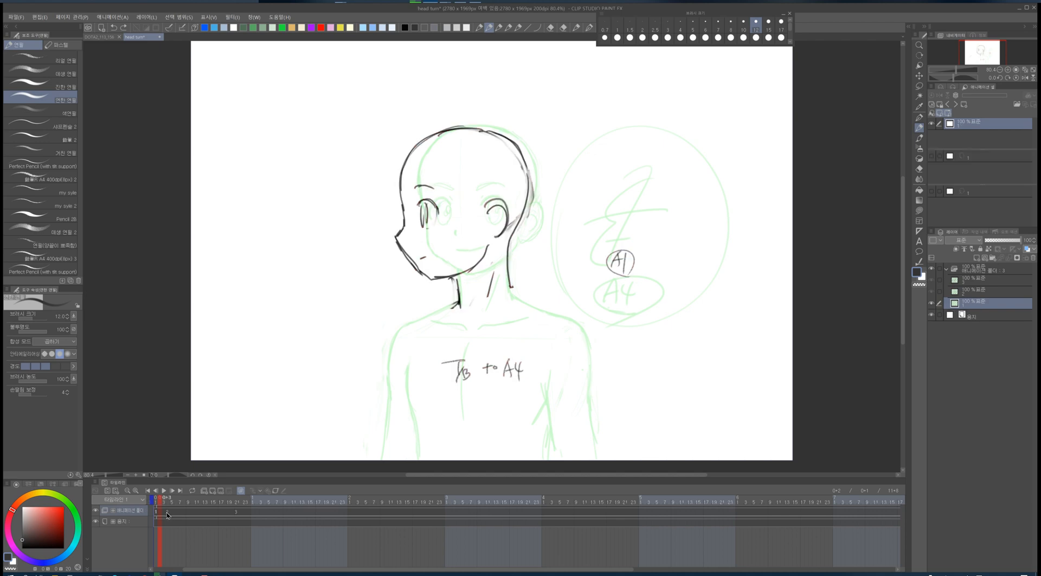
# - Shift the second key cel later on the timeline and select the first frame
pyautogui.moveTo(168, 516); pyautogui.dragTo(213, 517)
pyautogui.click(157, 513)
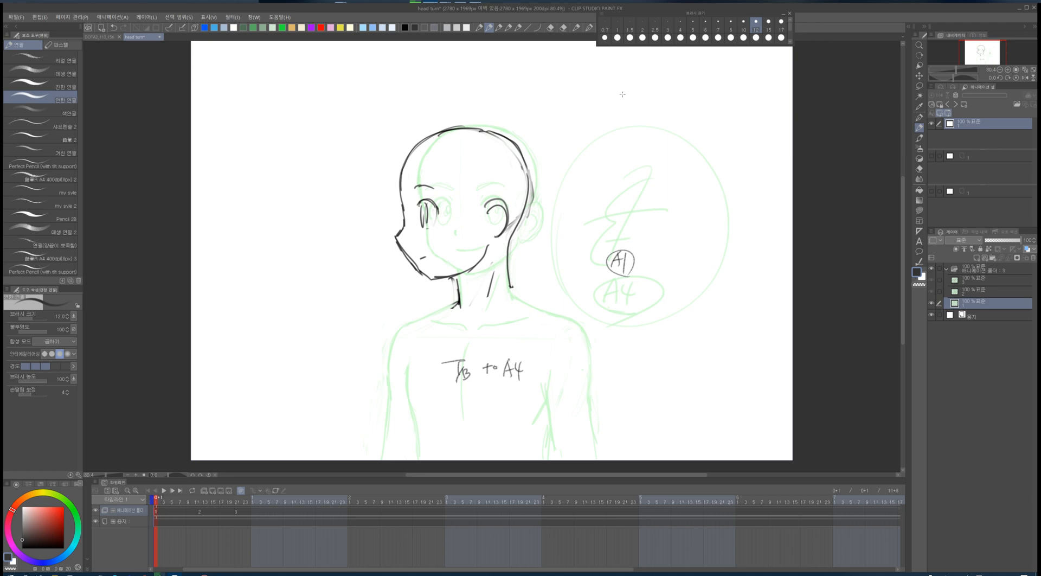
# - Try writing timing notes beside the head on the first key cel
pyautogui.moveTo(613, 107); pyautogui.dragTo(623, 113)
pyautogui.moveTo(613, 114); pyautogui.dragTo(624, 112)
pyautogui.moveTo(616, 115); pyautogui.dragTo(624, 120)
pyautogui.moveTo(626, 111); pyautogui.dragTo(627, 112)
pyautogui.moveTo(633, 108); pyautogui.dragTo(634, 118)
pyautogui.moveTo(623, 82)
pyautogui.mouseDown()
pyautogui.moveTo(617, 93)
pyautogui.moveTo(628, 95)
pyautogui.mouseUp()
pyautogui.moveTo(623, 87); pyautogui.dragTo(643, 87)
pyautogui.moveTo(624, 140); pyautogui.dragTo(636, 148)
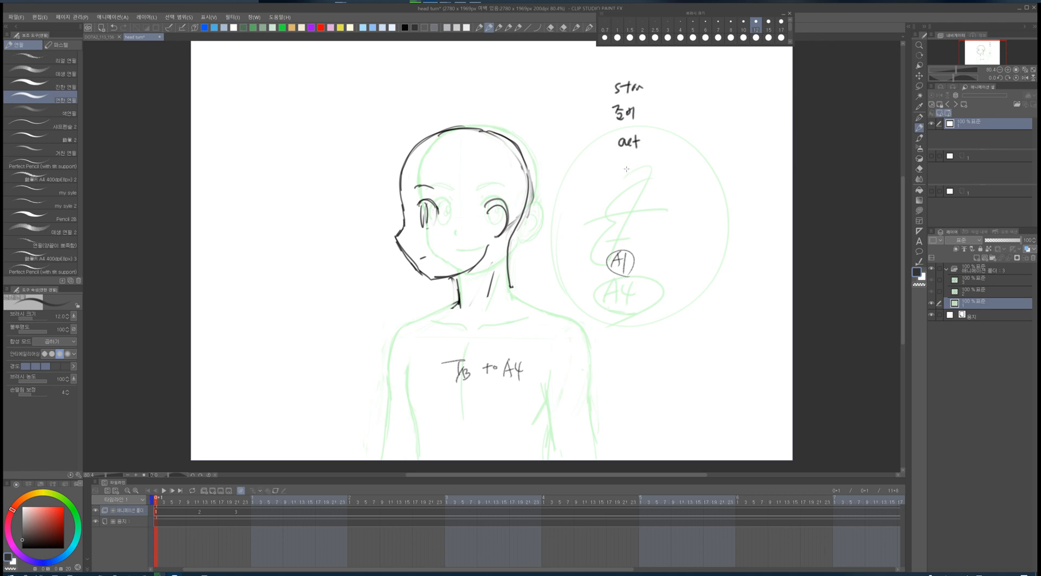
pyautogui.moveTo(624, 171); pyautogui.dragTo(630, 186)
pyautogui.hotkey('ctrl', 'z')
pyautogui.moveTo(627, 180); pyautogui.dragTo(639, 181)
pyautogui.moveTo(634, 204); pyautogui.dragTo(644, 217)
pyautogui.moveTo(646, 204); pyautogui.dragTo(655, 222)
pyautogui.moveTo(624, 190); pyautogui.dragTo(653, 196)
pyautogui.moveTo(645, 173); pyautogui.dragTo(644, 187)
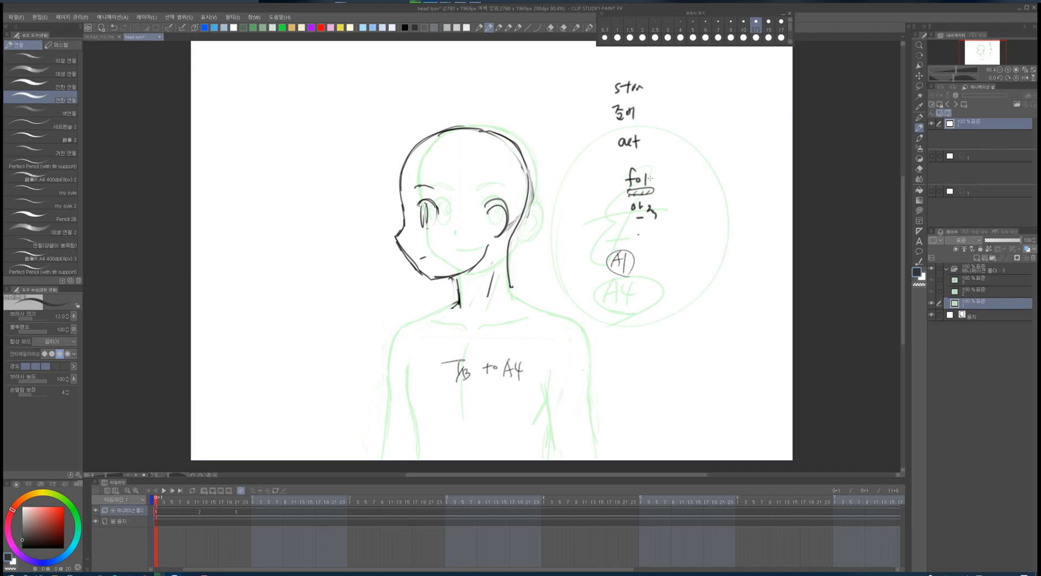
pyautogui.moveTo(615, 72)
pyautogui.mouseDown()
pyautogui.moveTo(613, 200)
pyautogui.moveTo(652, 237)
pyautogui.mouseUp()
pyautogui.moveTo(661, 144); pyautogui.dragTo(669, 198)
pyautogui.hotkey('ctrl', 'z')
pyautogui.hotkey('ctrl', 'z')
pyautogui.hotkey('ctrl', 'z')
pyautogui.hotkey('ctrl', 'z')
pyautogui.hotkey('ctrl', 'z')
pyautogui.hotkey('ctrl', 'z')
pyautogui.hotkey('ctrl', 'z')
pyautogui.hotkey('ctrl', 'z')
pyautogui.hotkey('ctrl', 'z')
pyautogui.hotkey('ctrl', 'z')
pyautogui.hotkey('ctrl', 'z')
pyautogui.hotkey('ctrl', 'z')
pyautogui.hotkey('ctrl', 'z')
pyautogui.hotkey('ctrl', 'z')
pyautogui.hotkey('ctrl', 'z')
pyautogui.hotkey('ctrl', 'z')
pyautogui.hotkey('ctrl', 'z')
pyautogui.hotkey('ctrl', 'z')
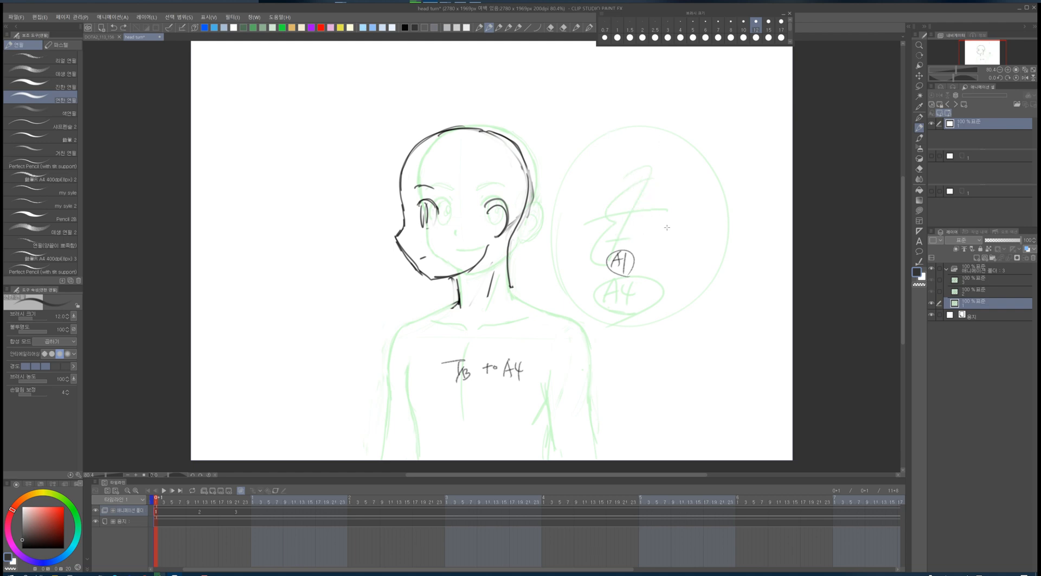
# - Insert a new cel 1a after the first key and sketch the turning head outline, eyes and jaw
pyautogui.click(165, 516)
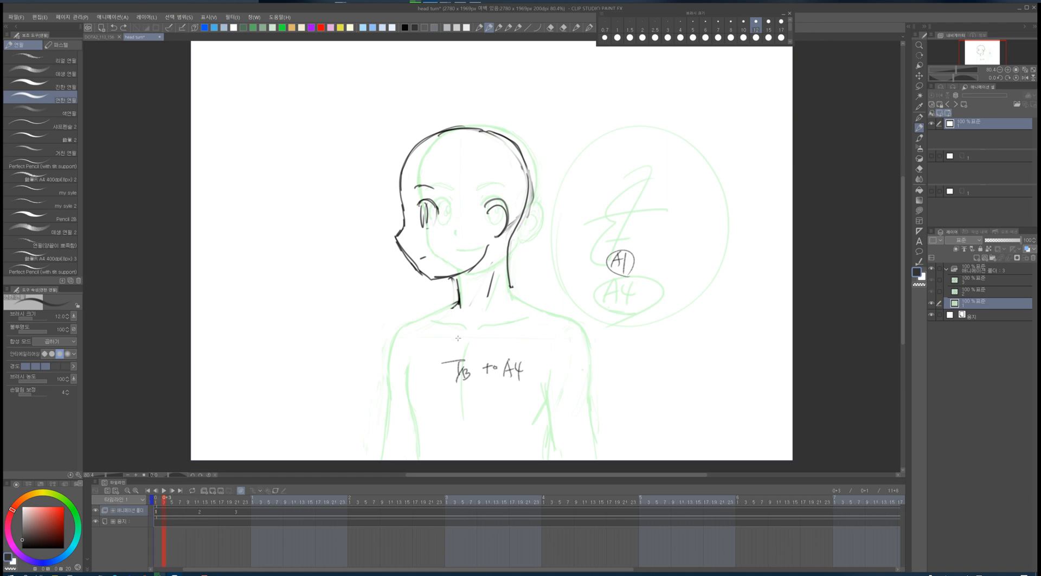
pyautogui.hotkey('ctrl', 'shift', 'n')
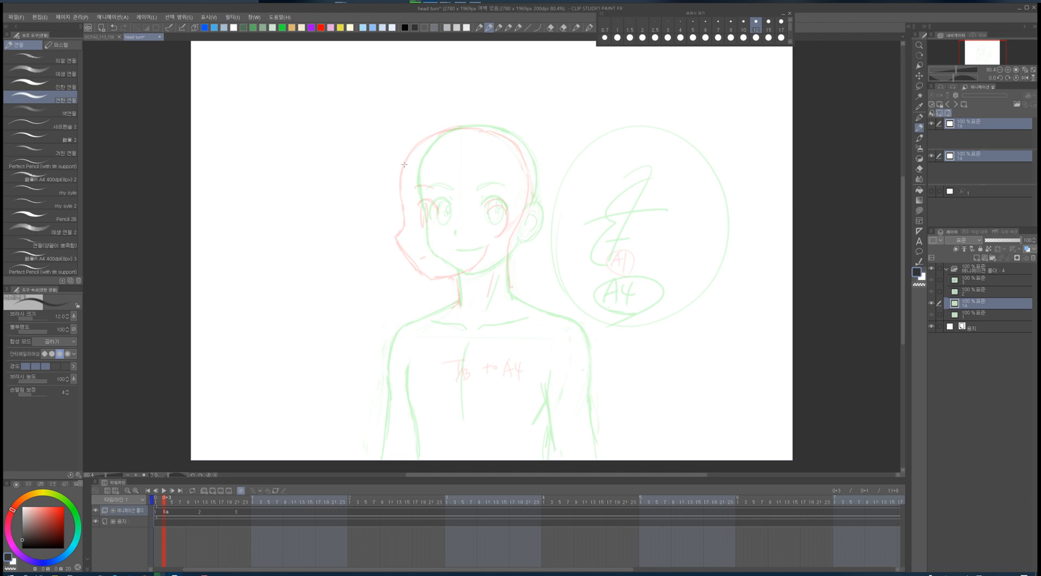
pyautogui.moveTo(402, 202)
pyautogui.mouseDown()
pyautogui.moveTo(418, 145)
pyautogui.moveTo(518, 139)
pyautogui.moveTo(528, 198)
pyautogui.moveTo(396, 236)
pyautogui.moveTo(432, 280)
pyautogui.moveTo(430, 188)
pyautogui.mouseUp()
pyautogui.moveTo(422, 217)
pyautogui.mouseDown()
pyautogui.moveTo(436, 215)
pyautogui.moveTo(432, 225)
pyautogui.mouseUp()
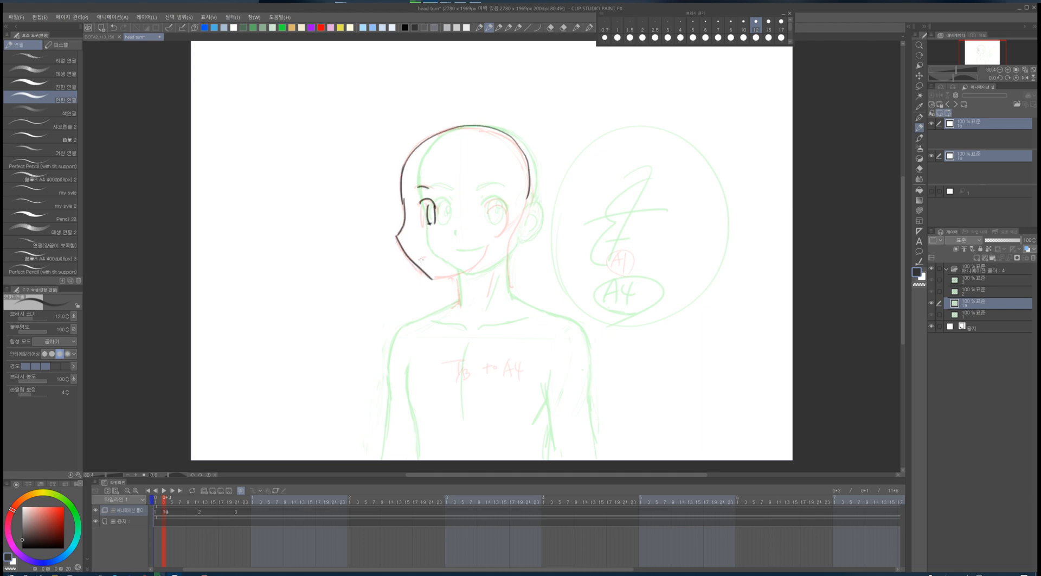
pyautogui.moveTo(421, 260); pyautogui.dragTo(430, 259)
pyautogui.moveTo(508, 242)
pyautogui.mouseDown()
pyautogui.moveTo(527, 179)
pyautogui.moveTo(450, 129)
pyautogui.moveTo(524, 158)
pyautogui.mouseUp()
pyautogui.press('e')
pyautogui.moveTo(488, 128)
pyautogui.mouseDown()
pyautogui.moveTo(519, 147)
pyautogui.moveTo(513, 242)
pyautogui.mouseUp()
pyautogui.press('p')
pyautogui.moveTo(487, 212)
pyautogui.mouseDown()
pyautogui.moveTo(498, 203)
pyautogui.moveTo(498, 238)
pyautogui.mouseUp()
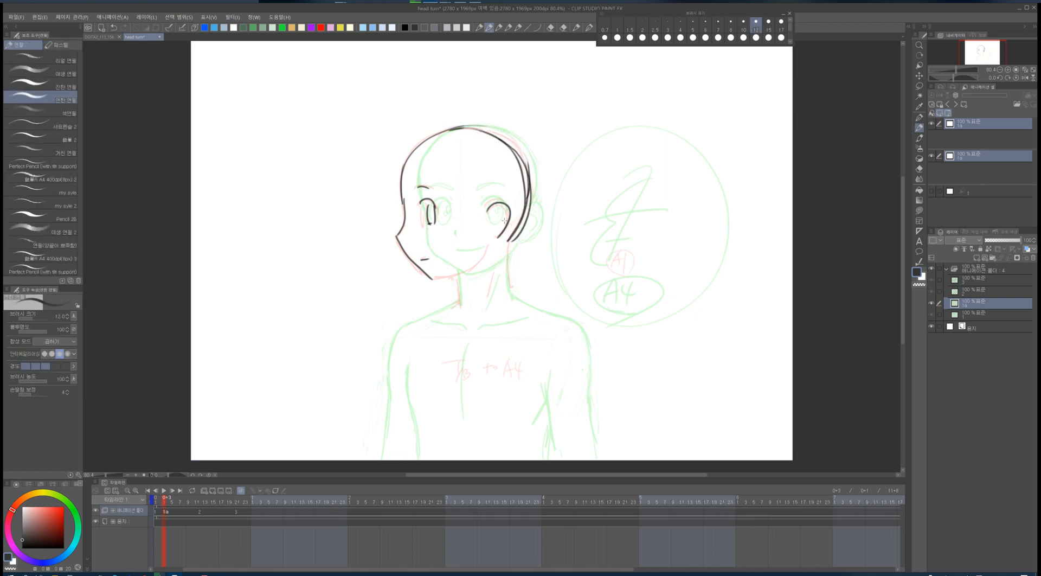
# - Rotate the head drawing on cel 1a slightly with Transform
pyautogui.hotkey('ctrl', 't')
pyautogui.moveTo(520, 179)
pyautogui.mouseDown()
pyautogui.moveTo(512, 162)
pyautogui.moveTo(501, 195)
pyautogui.mouseUp()
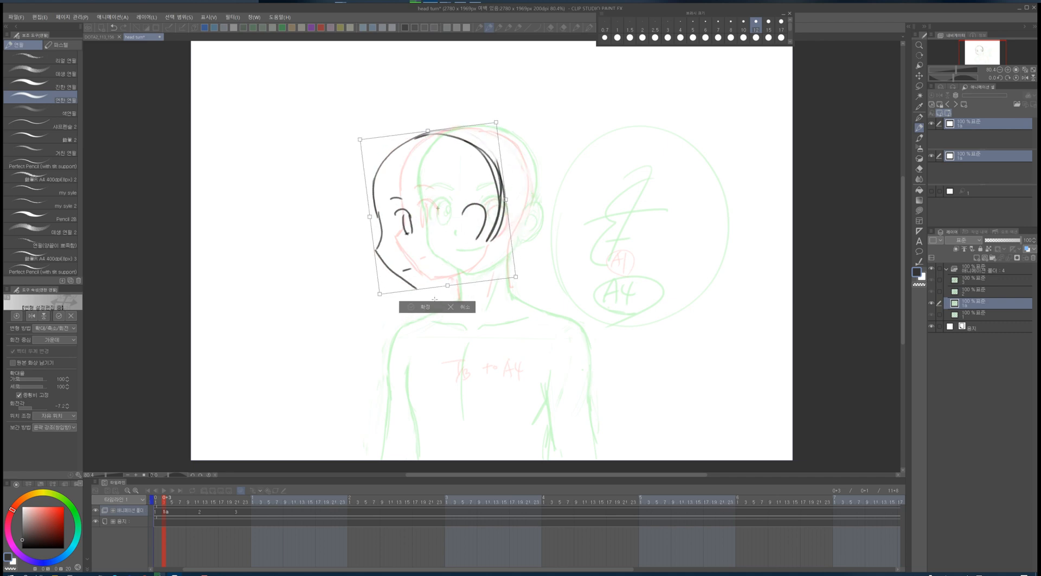
pyautogui.click(413, 307)
# - Draw the jaw, neck and shoulder lines on cel 1a
pyautogui.moveTo(416, 288); pyautogui.dragTo(445, 282)
pyautogui.moveTo(504, 227); pyautogui.dragTo(481, 258)
pyautogui.moveTo(439, 286); pyautogui.dragTo(441, 307)
pyautogui.moveTo(486, 253)
pyautogui.mouseDown()
pyautogui.moveTo(495, 293)
pyautogui.moveTo(393, 332)
pyautogui.mouseUp()
pyautogui.moveTo(497, 291); pyautogui.dragTo(537, 306)
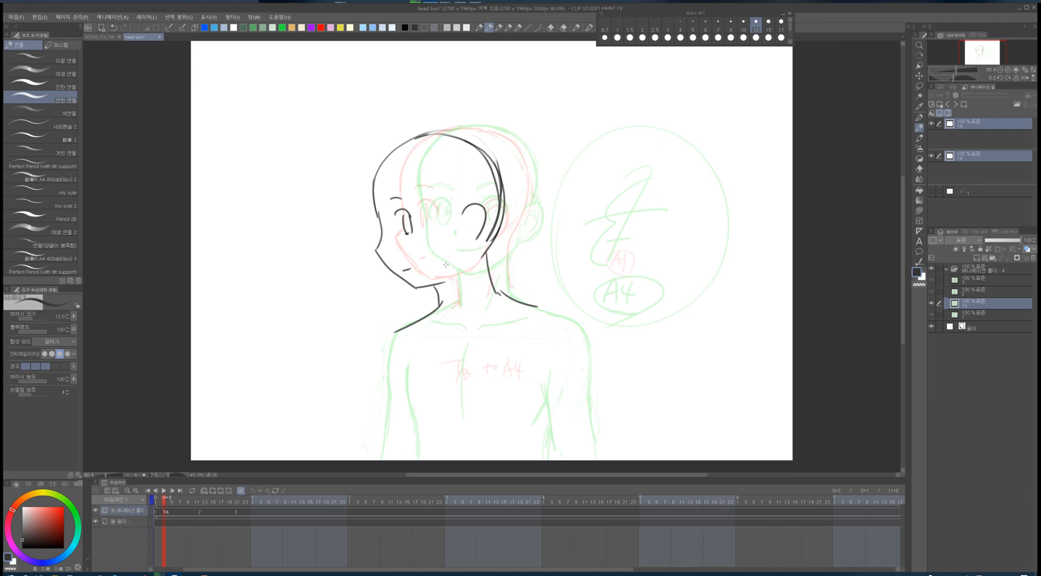
pyautogui.press('k')
pyautogui.moveTo(452, 265); pyautogui.dragTo(458, 263)
pyautogui.press('p')
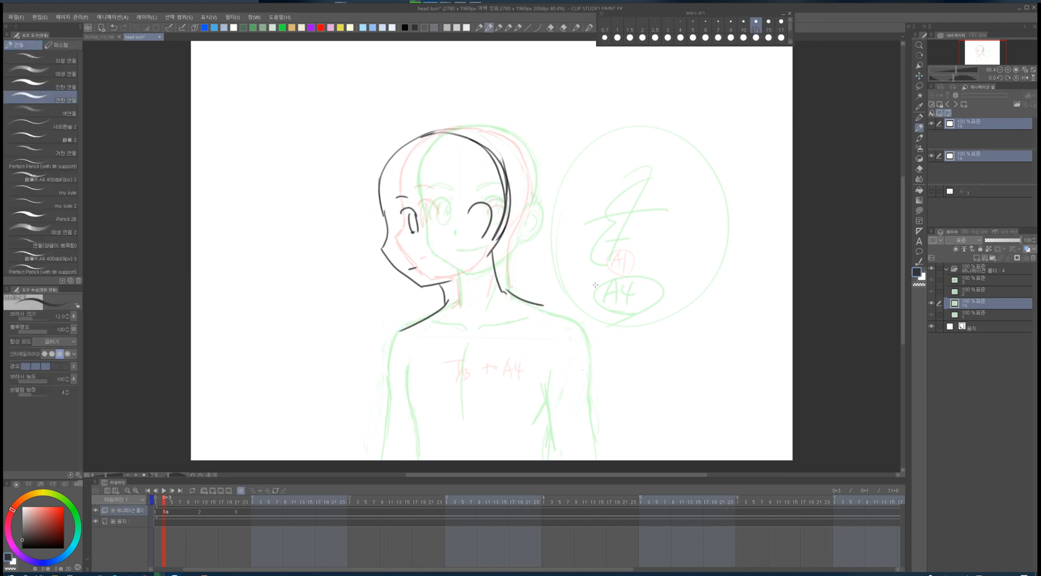
pyautogui.moveTo(399, 329); pyautogui.dragTo(386, 362)
pyautogui.moveTo(512, 295); pyautogui.dragTo(584, 337)
pyautogui.moveTo(442, 303)
pyautogui.mouseDown()
pyautogui.moveTo(389, 344)
pyautogui.moveTo(442, 307)
pyautogui.moveTo(394, 329)
pyautogui.moveTo(386, 364)
pyautogui.mouseUp()
# - Touch up the neck and shoulder lines on cel 1a with the eraser and pen
pyautogui.press('e')
pyautogui.press('p')
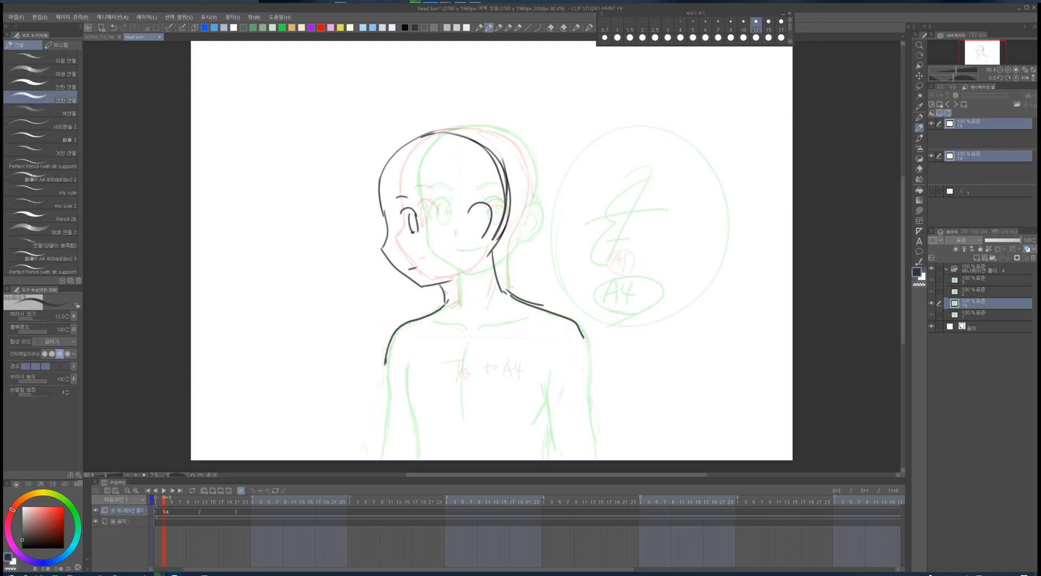
pyautogui.press('e')
pyautogui.press('p')
pyautogui.press('m')
pyautogui.moveTo(462, 294); pyautogui.dragTo(467, 299)
pyautogui.press('p')
pyautogui.click(379, 314)
pyautogui.press('k')
pyautogui.moveTo(451, 310); pyautogui.dragTo(459, 300)
pyautogui.press('p')
pyautogui.press('k')
pyautogui.press('p')
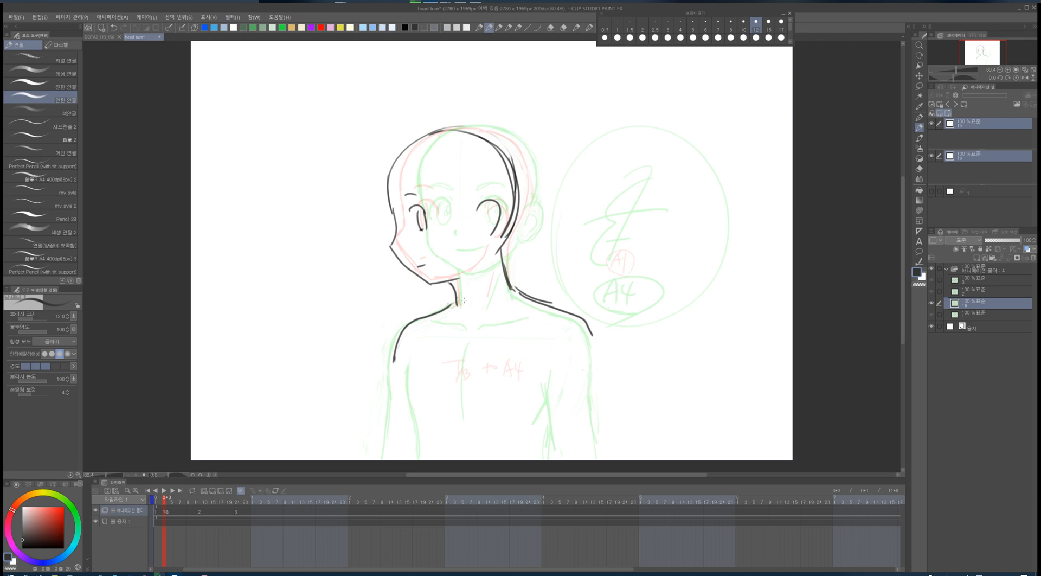
# - Save the animation as a new file named head turnaa
pyautogui.click(160, 37)
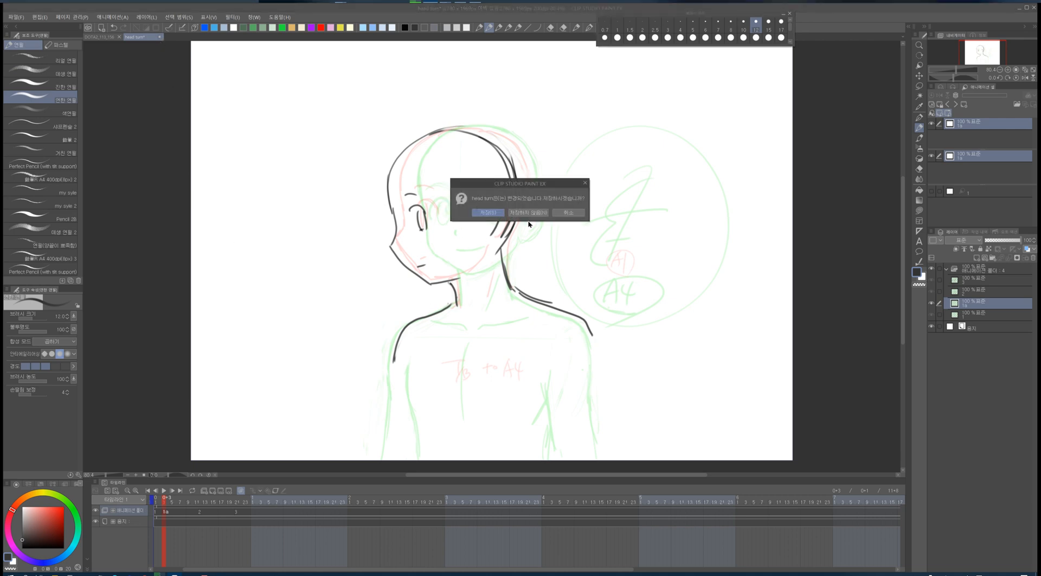
pyautogui.click(566, 215)
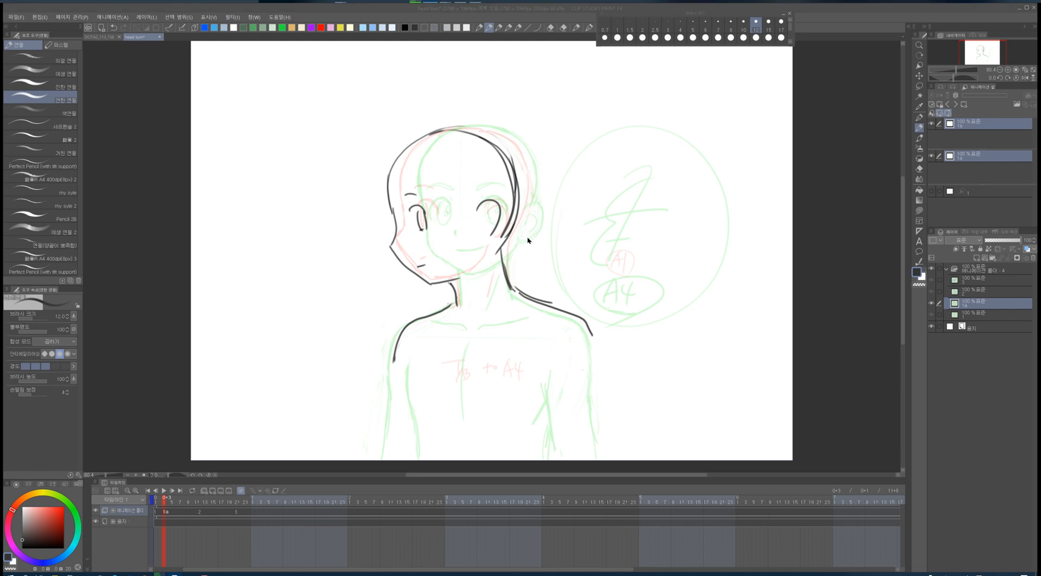
pyautogui.hotkey('ctrl', 'shift', 's')
pyautogui.click(323, 348)
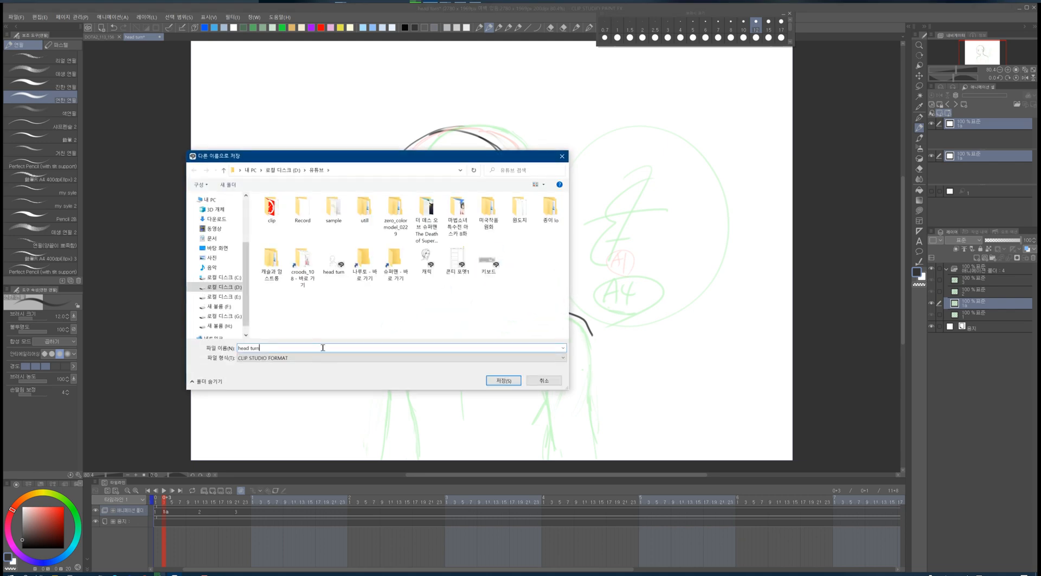
pyautogui.write('aa')
pyautogui.click(504, 380)
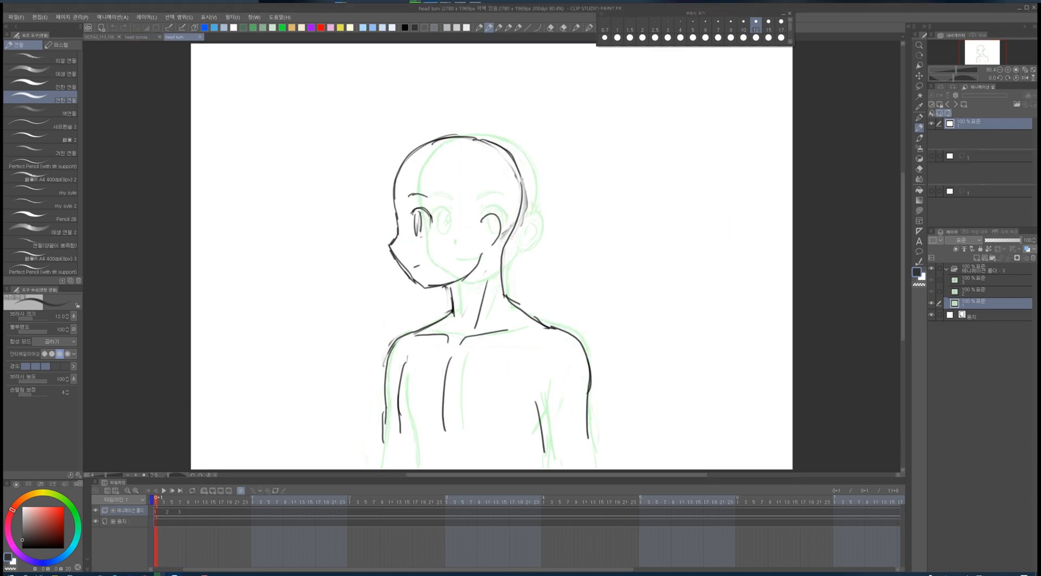
# - Switch between the open files and step through the frames to compare the head turn drawings
pyautogui.click(159, 37)
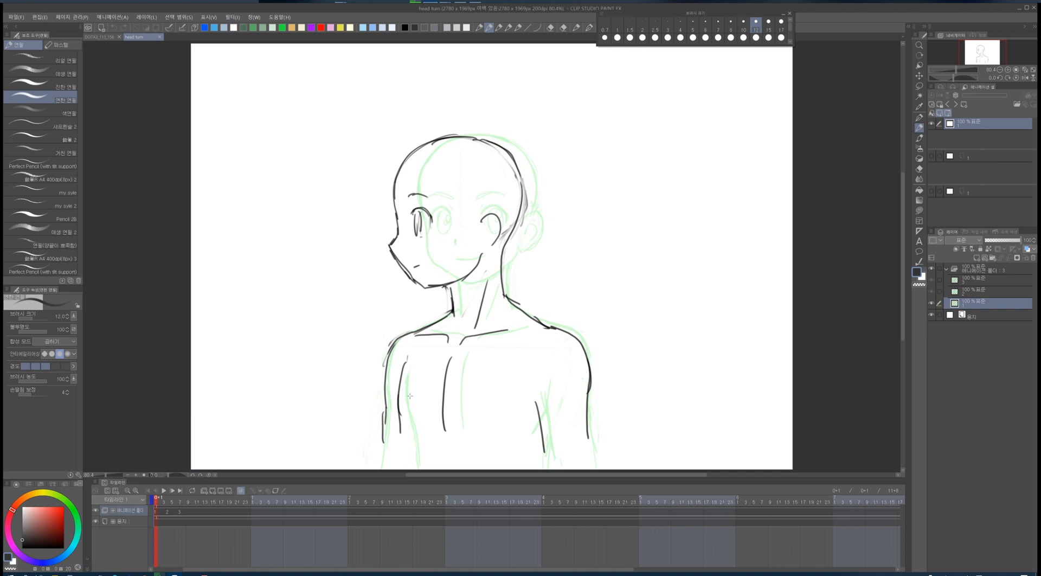
pyautogui.moveTo(405, 400); pyautogui.dragTo(402, 451)
pyautogui.press('.')
pyautogui.press('.')
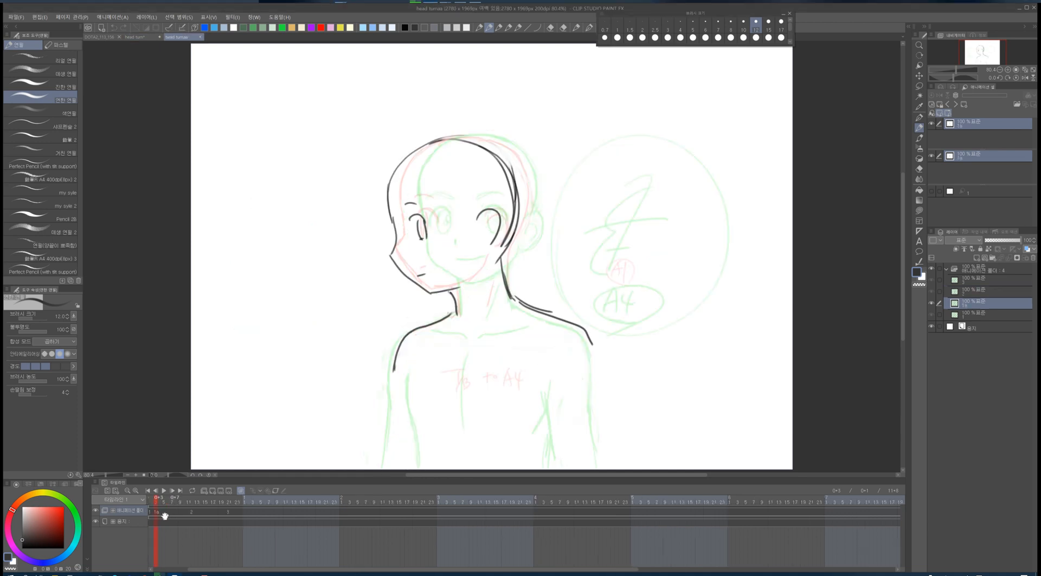
pyautogui.moveTo(161, 513); pyautogui.dragTo(171, 516)
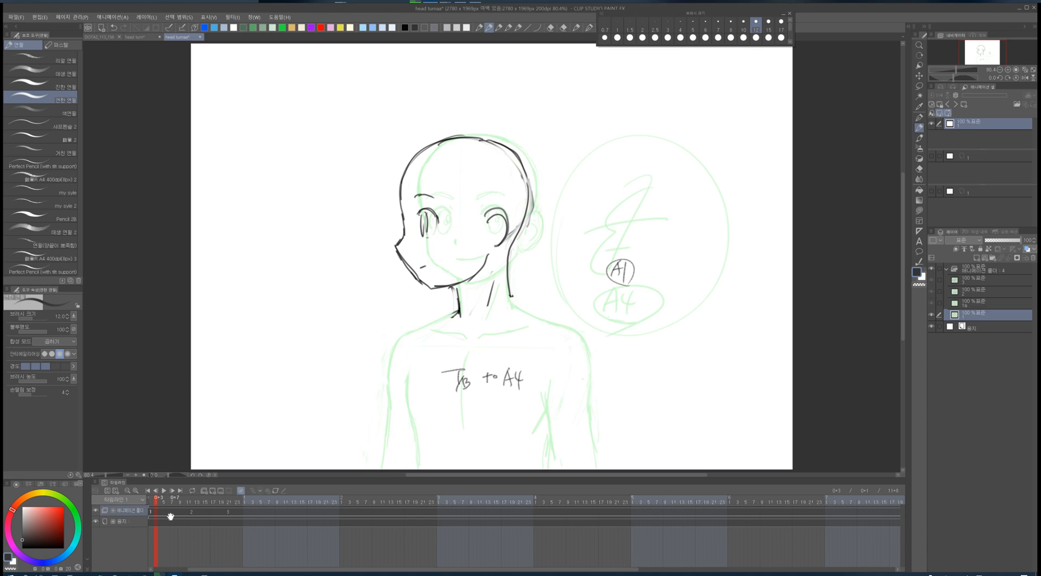
pyautogui.press('.')
# - Step through the frames, switch files and scrub the timeline to review the head turn keyframes
pyautogui.press('.')
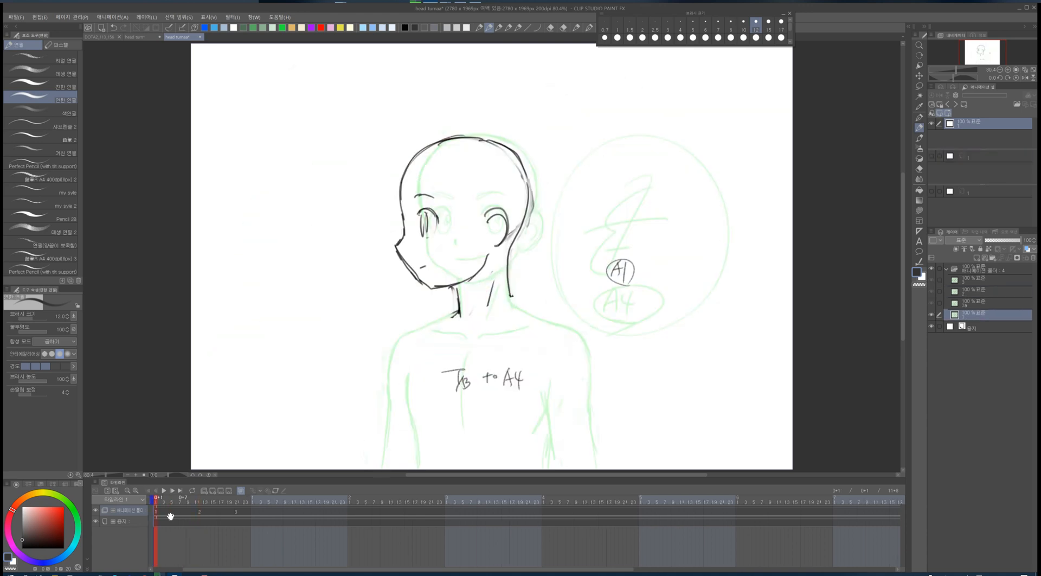
pyautogui.press('.')
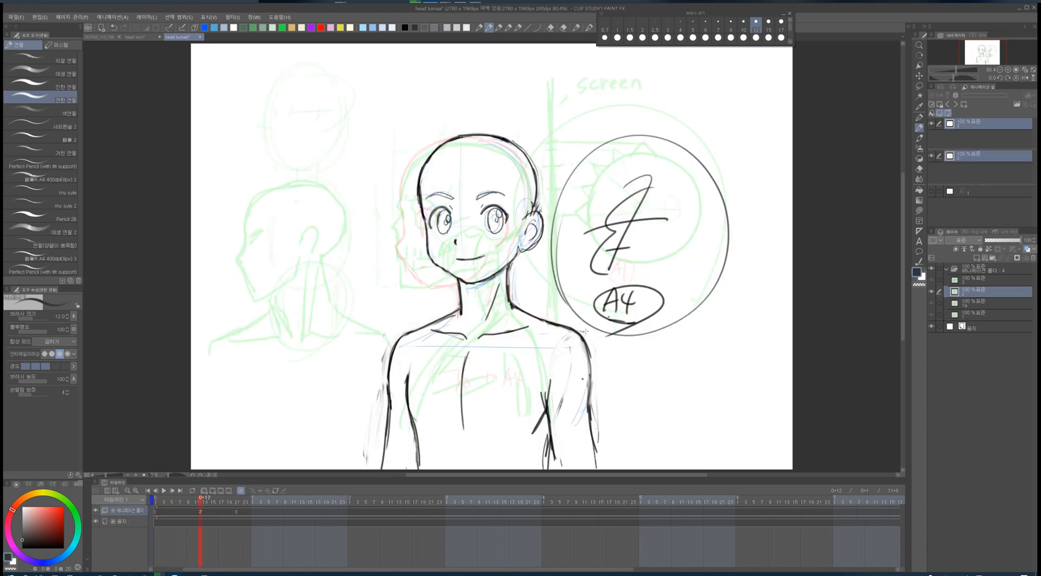
pyautogui.press('.')
pyautogui.click(141, 38)
pyautogui.press('.')
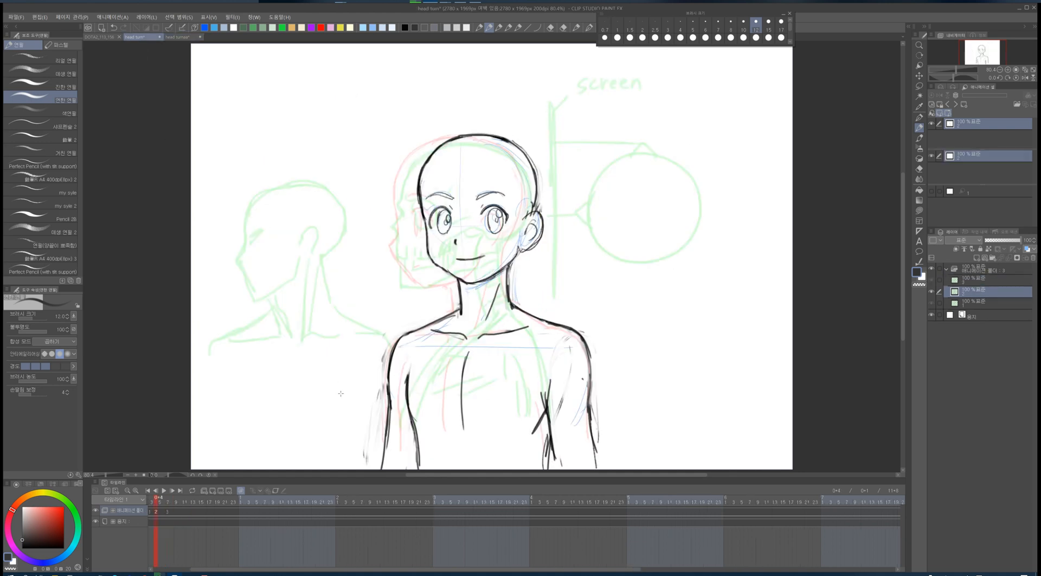
pyautogui.press('.')
pyautogui.press('.')
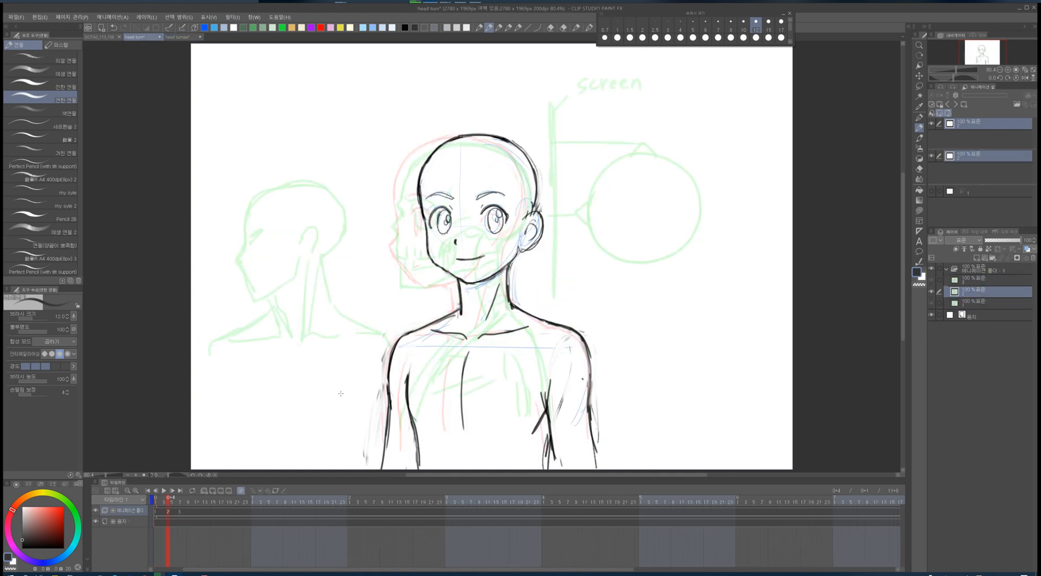
pyautogui.moveTo(399, 347); pyautogui.dragTo(387, 448)
pyautogui.moveTo(406, 367); pyautogui.dragTo(401, 397)
pyautogui.moveTo(180, 512); pyautogui.dragTo(278, 523)
pyautogui.moveTo(168, 513); pyautogui.dragTo(208, 516)
pyautogui.click(160, 514)
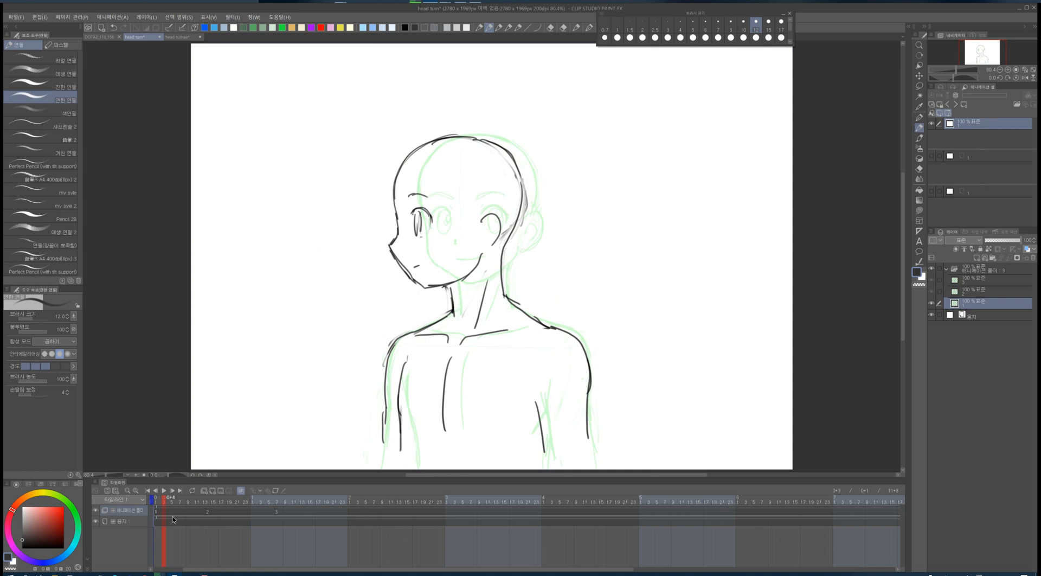
# - Add a new cel and sketch the turned head's outline, eye and jaw for the in-between drawing
pyautogui.hotkey('ctrl', 'shift', 'n')
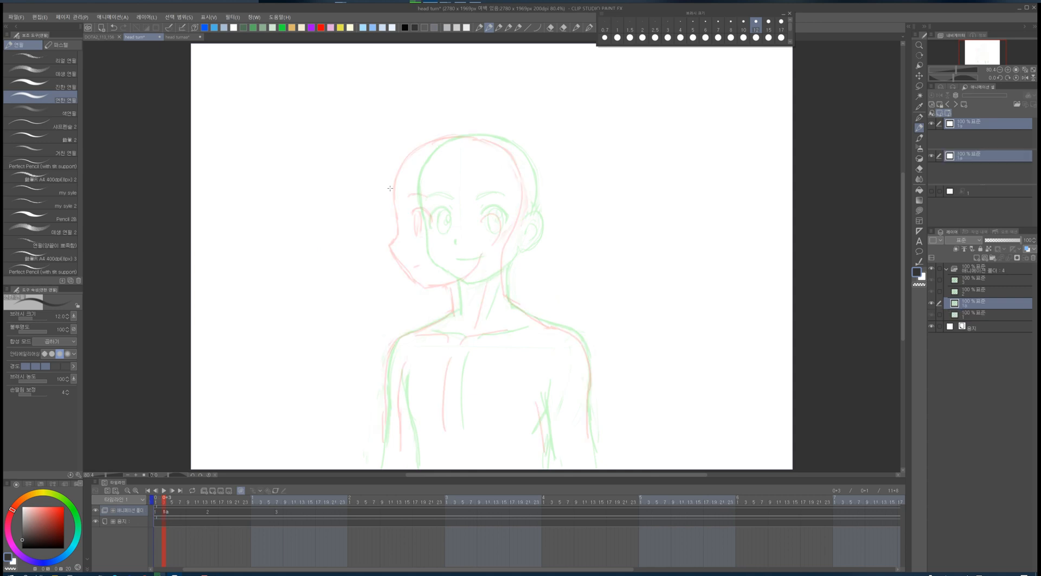
pyautogui.moveTo(395, 189)
pyautogui.mouseDown()
pyautogui.moveTo(390, 245)
pyautogui.moveTo(421, 287)
pyautogui.moveTo(403, 159)
pyautogui.moveTo(493, 137)
pyautogui.moveTo(522, 194)
pyautogui.moveTo(424, 200)
pyautogui.moveTo(431, 217)
pyautogui.mouseUp()
pyautogui.moveTo(422, 215)
pyautogui.mouseDown()
pyautogui.moveTo(424, 232)
pyautogui.moveTo(495, 213)
pyautogui.moveTo(502, 240)
pyautogui.mouseUp()
pyautogui.moveTo(522, 174)
pyautogui.mouseDown()
pyautogui.moveTo(498, 274)
pyautogui.moveTo(471, 270)
pyautogui.moveTo(421, 285)
pyautogui.mouseUp()
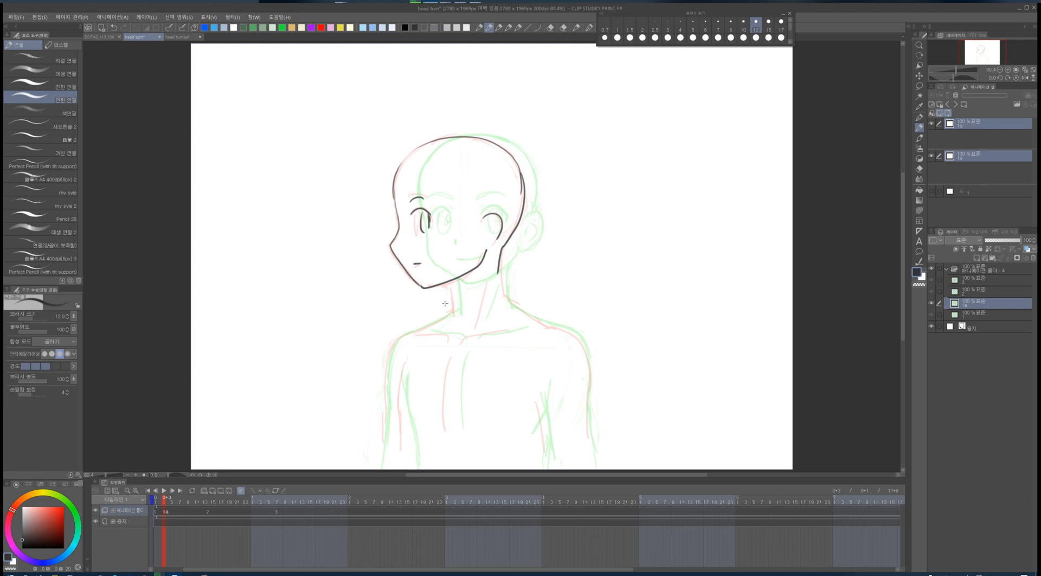
# - Rotate the new head sketch slightly counter-clockwise and reposition it with Transform
pyautogui.hotkey('ctrl', 't')
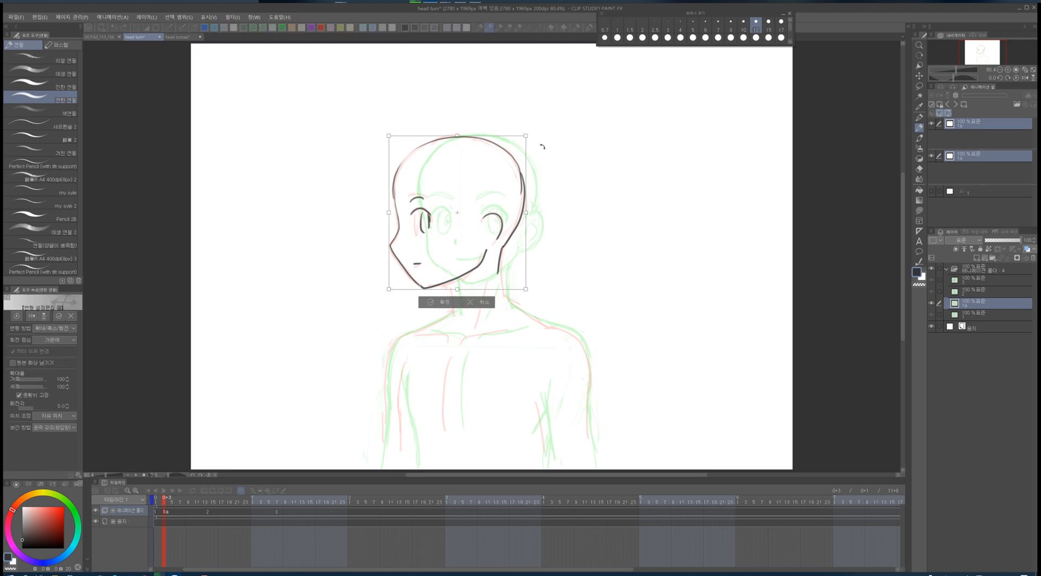
pyautogui.moveTo(540, 144); pyautogui.dragTo(534, 139)
pyautogui.moveTo(497, 202); pyautogui.dragTo(484, 208)
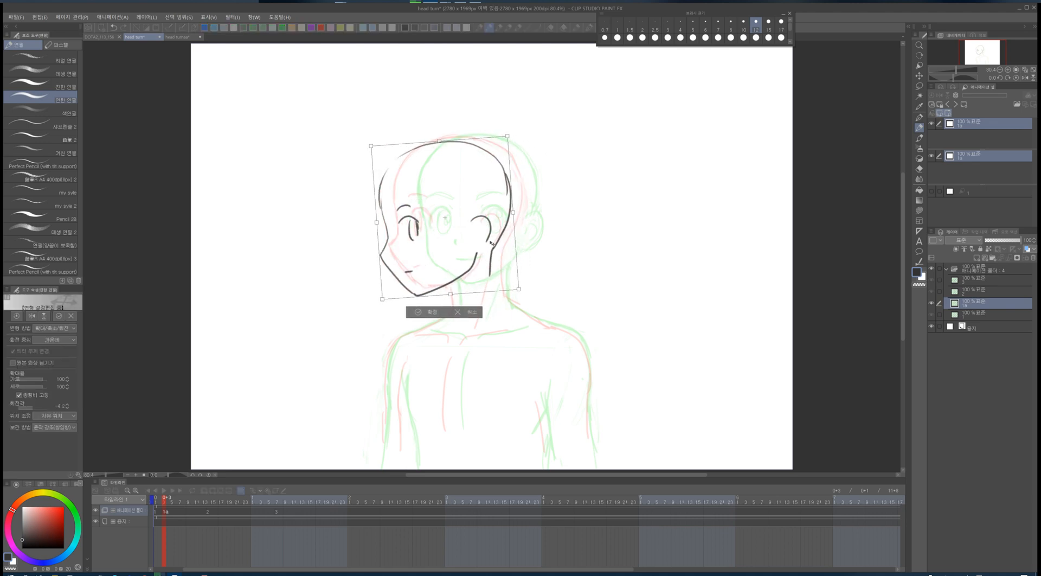
pyautogui.moveTo(446, 255); pyautogui.dragTo(451, 254)
pyautogui.click(426, 309)
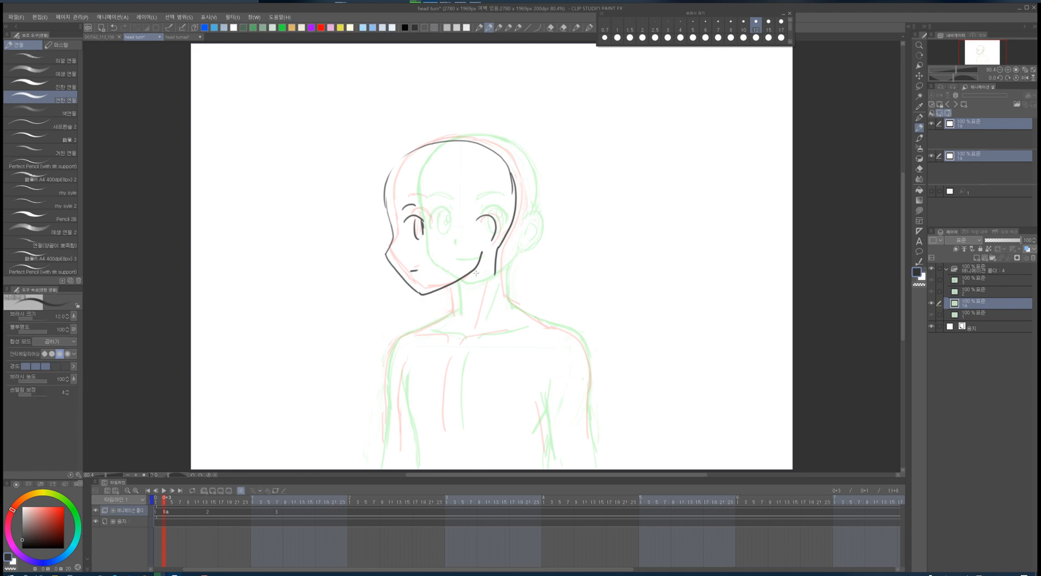
# - Draw the neck, shoulder and arm lines plus small motion marks beside the head on the new cel
pyautogui.moveTo(509, 231)
pyautogui.mouseDown()
pyautogui.moveTo(499, 262)
pyautogui.moveTo(508, 299)
pyautogui.mouseUp()
pyautogui.moveTo(444, 290); pyautogui.dragTo(452, 314)
pyautogui.moveTo(488, 281)
pyautogui.mouseDown()
pyautogui.moveTo(391, 344)
pyautogui.moveTo(366, 340)
pyautogui.mouseUp()
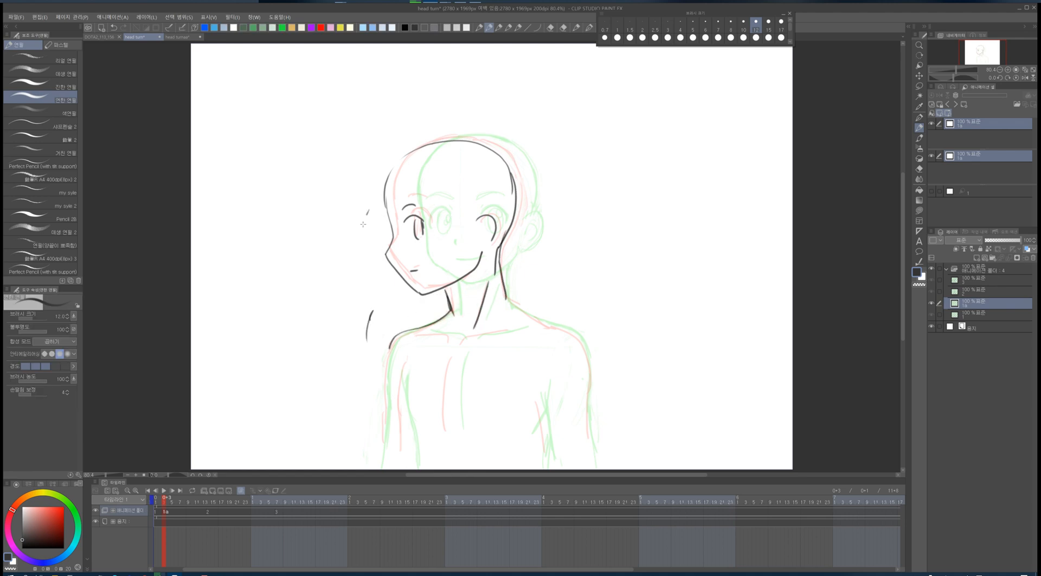
pyautogui.moveTo(363, 224); pyautogui.dragTo(362, 229)
pyautogui.moveTo(507, 298); pyautogui.dragTo(581, 341)
pyautogui.moveTo(400, 332); pyautogui.dragTo(382, 411)
# - Create a new cel at frame 11 and sketch a near-front head with eyes and jaw
pyautogui.press('Right')
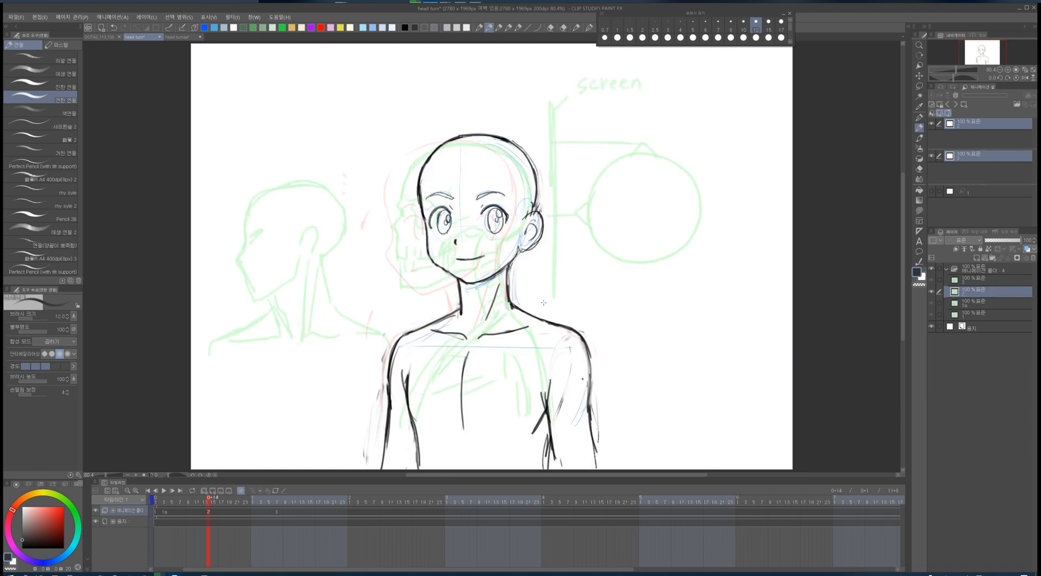
pyautogui.press('Left')
pyautogui.press('Right')
pyautogui.click(202, 518)
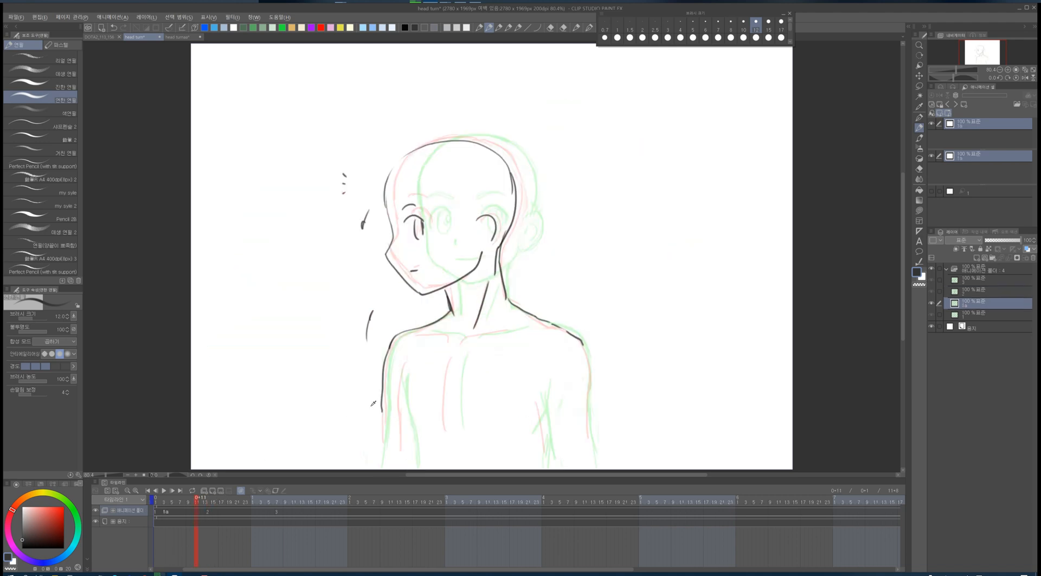
pyautogui.hotkey('alt', 'n')
pyautogui.moveTo(426, 184); pyautogui.dragTo(449, 273)
pyautogui.moveTo(429, 221)
pyautogui.mouseDown()
pyautogui.moveTo(436, 153)
pyautogui.moveTo(479, 135)
pyautogui.moveTo(514, 143)
pyautogui.moveTo(533, 163)
pyautogui.moveTo(534, 223)
pyautogui.moveTo(509, 270)
pyautogui.moveTo(471, 283)
pyautogui.moveTo(439, 211)
pyautogui.moveTo(454, 212)
pyautogui.moveTo(442, 233)
pyautogui.mouseUp()
pyautogui.moveTo(453, 213)
pyautogui.mouseDown()
pyautogui.moveTo(452, 231)
pyautogui.moveTo(509, 213)
pyautogui.moveTo(497, 230)
pyautogui.mouseUp()
pyautogui.moveTo(506, 216)
pyautogui.mouseDown()
pyautogui.moveTo(505, 232)
pyautogui.moveTo(464, 248)
pyautogui.mouseUp()
pyautogui.moveTo(466, 261); pyautogui.dragTo(481, 258)
pyautogui.moveTo(431, 198)
pyautogui.mouseDown()
pyautogui.moveTo(448, 195)
pyautogui.moveTo(425, 245)
pyautogui.mouseUp()
pyautogui.moveTo(450, 271); pyautogui.dragTo(460, 309)
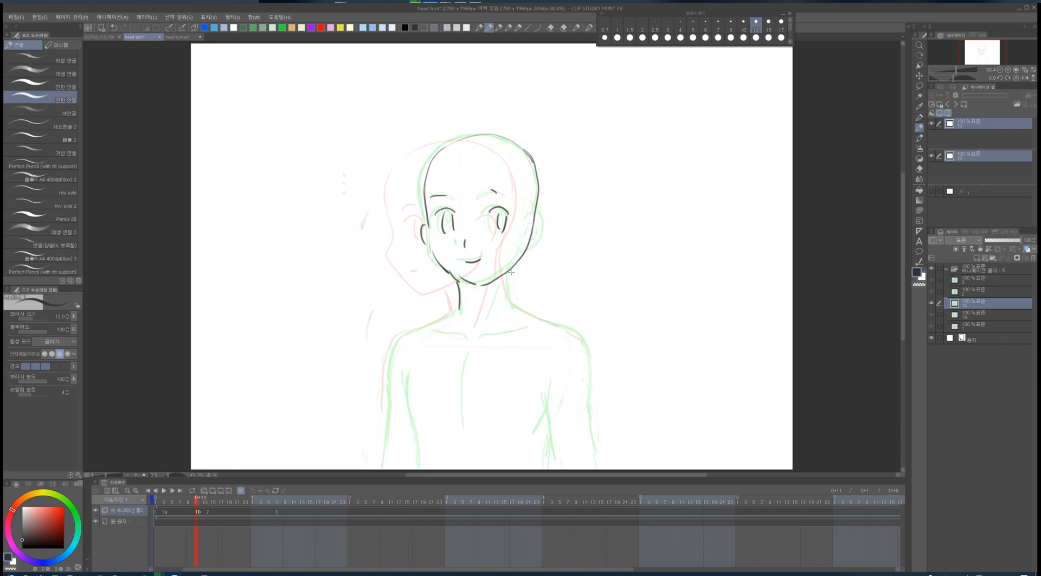
# - Draw the neck and shoulder lines on the frame 11 cel and flip between neighbouring frames
pyautogui.moveTo(508, 271)
pyautogui.mouseDown()
pyautogui.moveTo(510, 304)
pyautogui.moveTo(544, 319)
pyautogui.mouseUp()
pyautogui.moveTo(460, 308)
pyautogui.mouseDown()
pyautogui.moveTo(402, 337)
pyautogui.moveTo(392, 364)
pyautogui.mouseUp()
pyautogui.moveTo(540, 317)
pyautogui.mouseDown()
pyautogui.moveTo(573, 332)
pyautogui.moveTo(593, 372)
pyautogui.mouseUp()
pyautogui.press('Left')
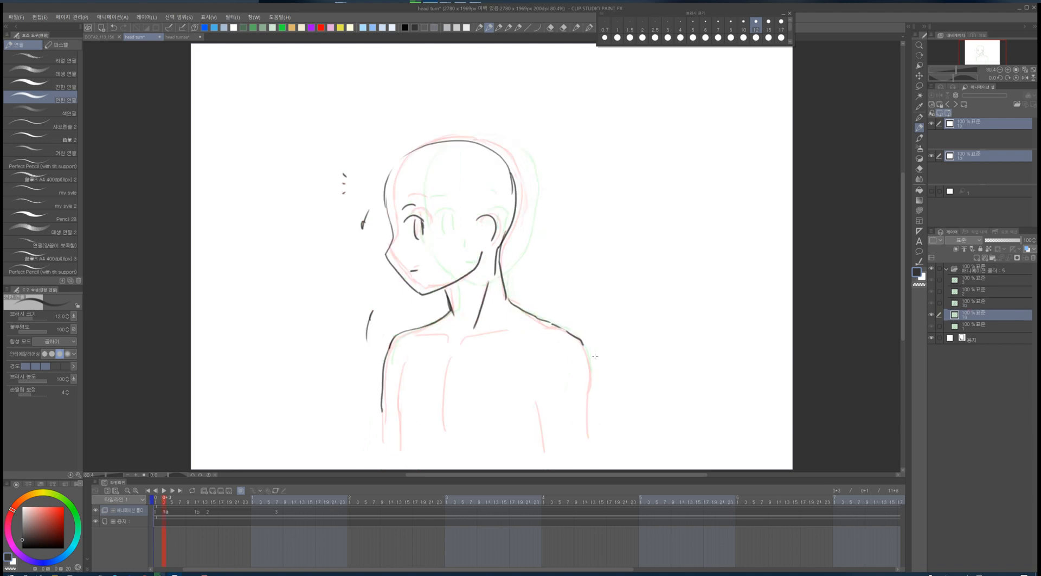
pyautogui.press('Right')
pyautogui.press('Right')
pyautogui.press('Left')
pyautogui.press('Right')
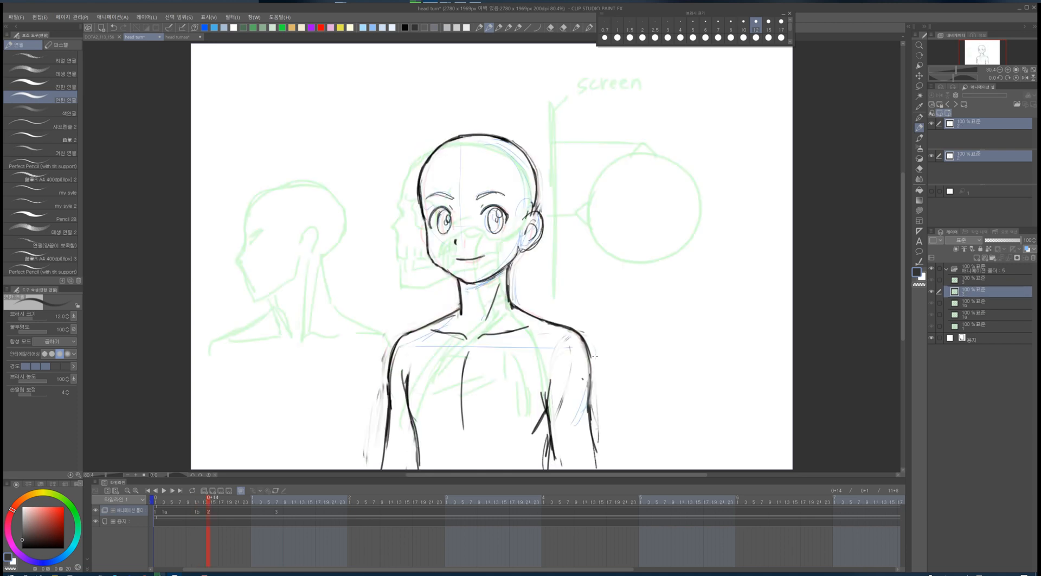
pyautogui.press('Left')
# - Refine the eyes, ear and jaw on the frame 11 cel and flip between frames to check them
pyautogui.moveTo(490, 208); pyautogui.dragTo(516, 218)
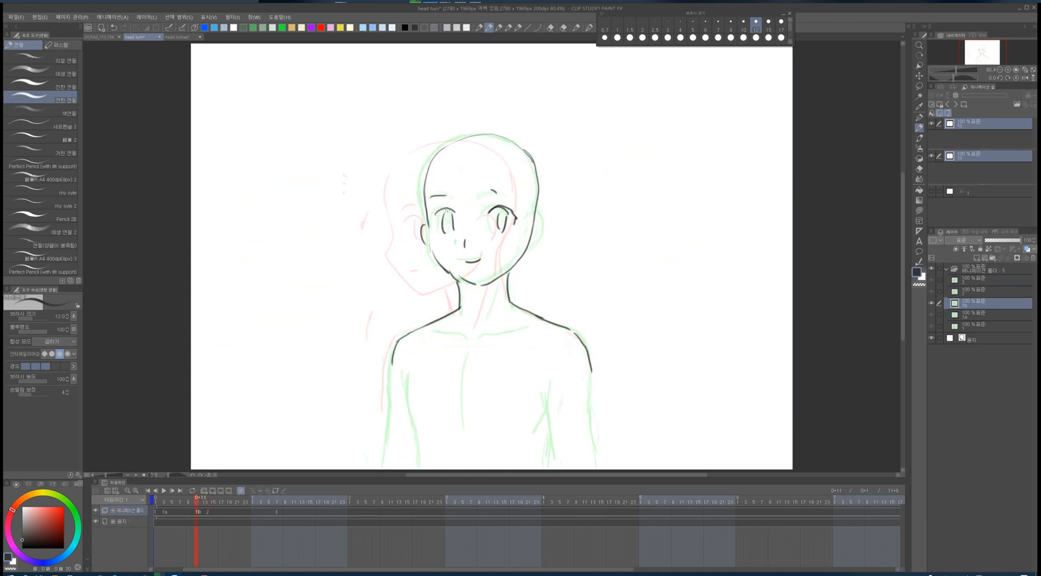
pyautogui.moveTo(453, 211); pyautogui.dragTo(435, 222)
pyautogui.moveTo(433, 218); pyautogui.dragTo(430, 247)
pyautogui.moveTo(533, 218); pyautogui.dragTo(535, 238)
pyautogui.moveTo(539, 204); pyautogui.dragTo(536, 216)
pyautogui.moveTo(532, 219); pyautogui.dragTo(514, 266)
pyautogui.moveTo(430, 239)
pyautogui.mouseDown()
pyautogui.moveTo(436, 259)
pyautogui.moveTo(470, 285)
pyautogui.mouseUp()
pyautogui.press('Left')
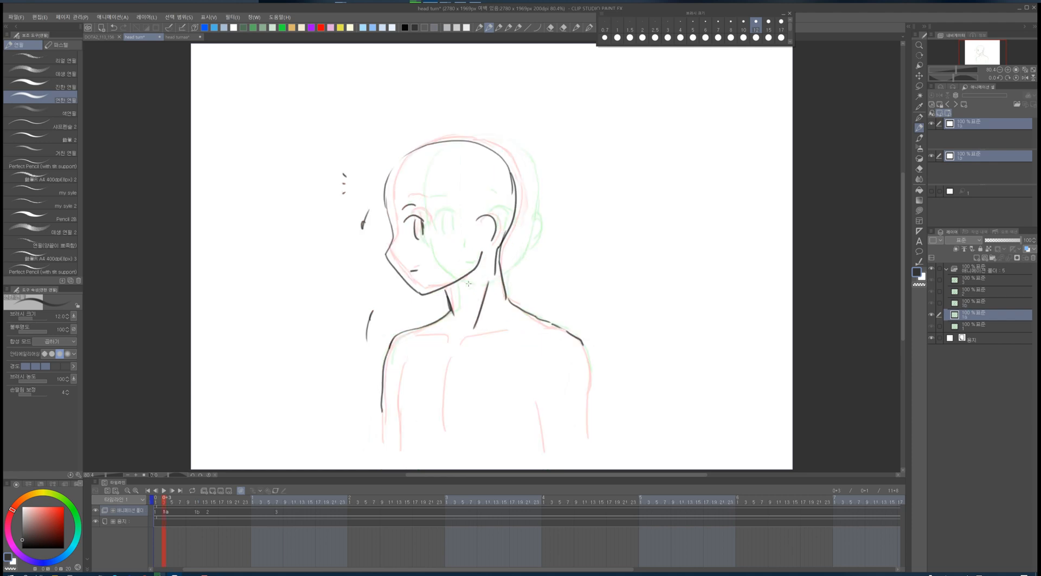
pyautogui.press('Right')
pyautogui.press('Right')
pyautogui.press('Left')
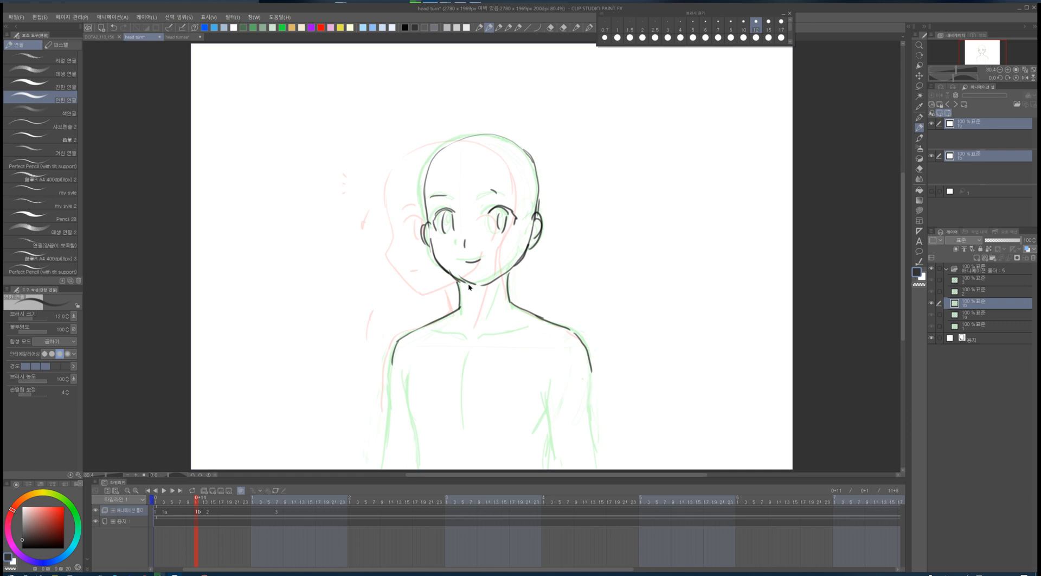
# - Undo the strokes and new cel made at frame 11
pyautogui.hotkey('ctrl', 'x')
pyautogui.click(575, 212)
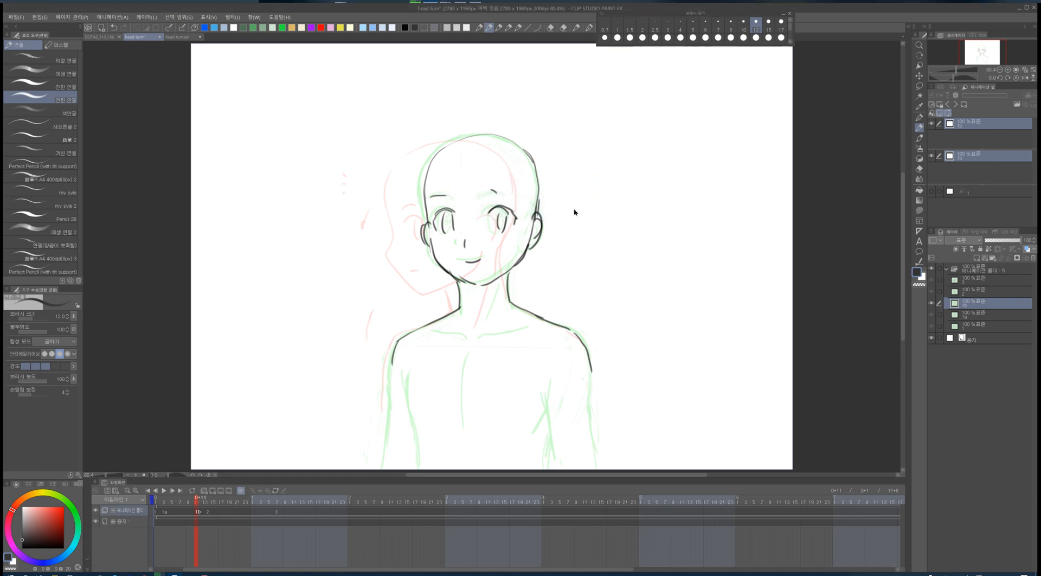
pyautogui.hotkey('ctrl', 'z')
pyautogui.hotkey('ctrl', 'z')
pyautogui.hotkey('ctrl', 'z')
pyautogui.hotkey('ctrl', 'z')
pyautogui.hotkey('ctrl', 'z')
pyautogui.hotkey('ctrl', 'z')
pyautogui.hotkey('ctrl', 'z')
pyautogui.hotkey('ctrl', 'z')
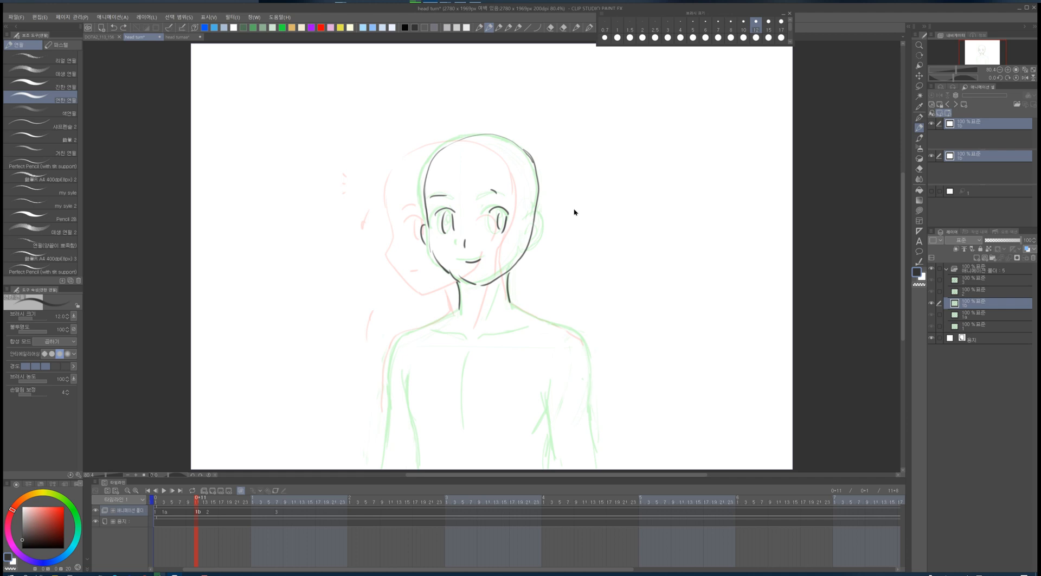
pyautogui.hotkey('ctrl', 'z')
pyautogui.hotkey('ctrl', 'z')
pyautogui.hotkey('ctrl', 'z')
pyautogui.hotkey('ctrl', 'z')
pyautogui.hotkey('ctrl', 'z')
pyautogui.hotkey('ctrl', 'z')
pyautogui.hotkey('ctrl', 'z')
pyautogui.hotkey('ctrl', 'z')
pyautogui.hotkey('ctrl', 'z')
pyautogui.hotkey('ctrl', 'z')
pyautogui.hotkey('ctrl', 'z')
pyautogui.hotkey('ctrl', 'z')
pyautogui.hotkey('ctrl', 'z')
pyautogui.hotkey('ctrl', 'z')
pyautogui.hotkey('ctrl', 'z')
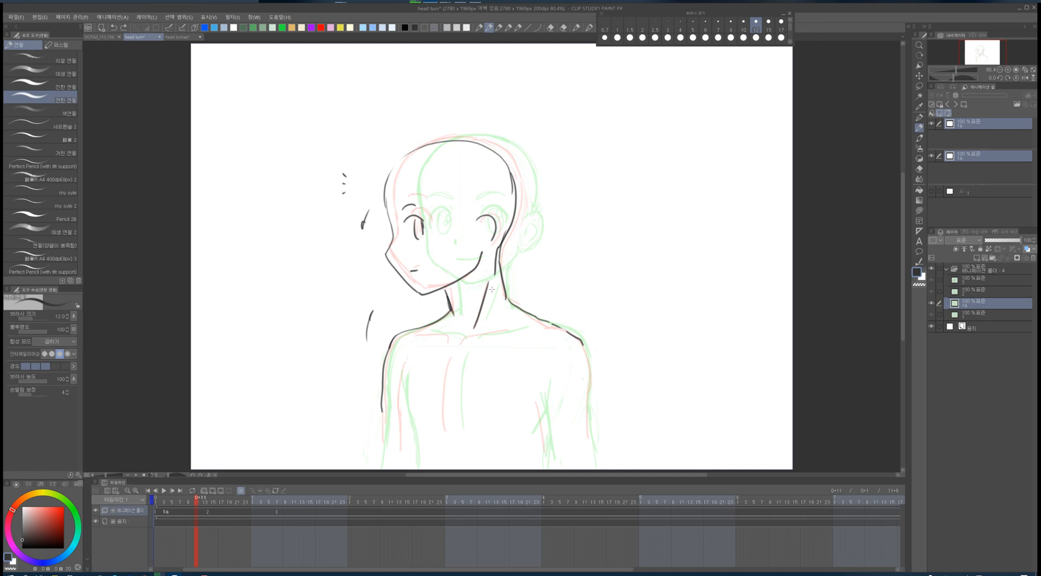
# - Draw a horizontal eye-level guide, add a new cel at frame 11 and sketch the head outline, jaw and brows
pyautogui.moveTo(357, 242); pyautogui.dragTo(537, 233)
pyautogui.hotkey('ctrl', 'shift', 'n')
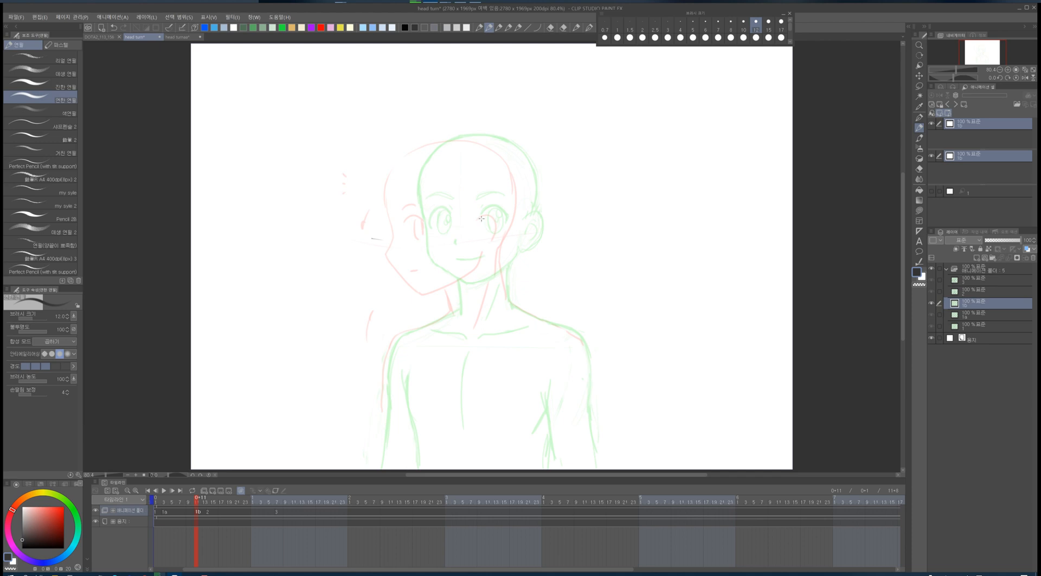
pyautogui.moveTo(423, 200)
pyautogui.mouseDown()
pyautogui.moveTo(433, 263)
pyautogui.moveTo(470, 286)
pyautogui.mouseUp()
pyautogui.moveTo(427, 230)
pyautogui.mouseDown()
pyautogui.moveTo(475, 137)
pyautogui.moveTo(523, 156)
pyautogui.moveTo(538, 202)
pyautogui.moveTo(516, 259)
pyautogui.moveTo(477, 287)
pyautogui.moveTo(503, 219)
pyautogui.moveTo(499, 235)
pyautogui.moveTo(449, 221)
pyautogui.moveTo(483, 264)
pyautogui.mouseUp()
pyautogui.moveTo(477, 197); pyautogui.dragTo(498, 196)
pyautogui.moveTo(429, 204); pyautogui.dragTo(453, 199)
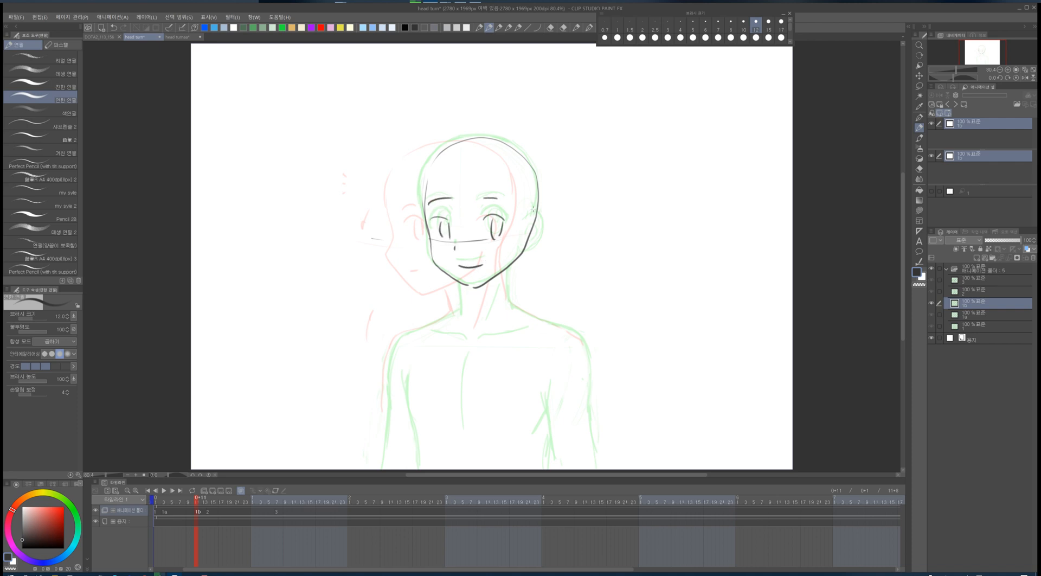
# - Draw the ear, neck and shoulder lines on the frame 11 cel
pyautogui.moveTo(528, 222); pyautogui.dragTo(525, 242)
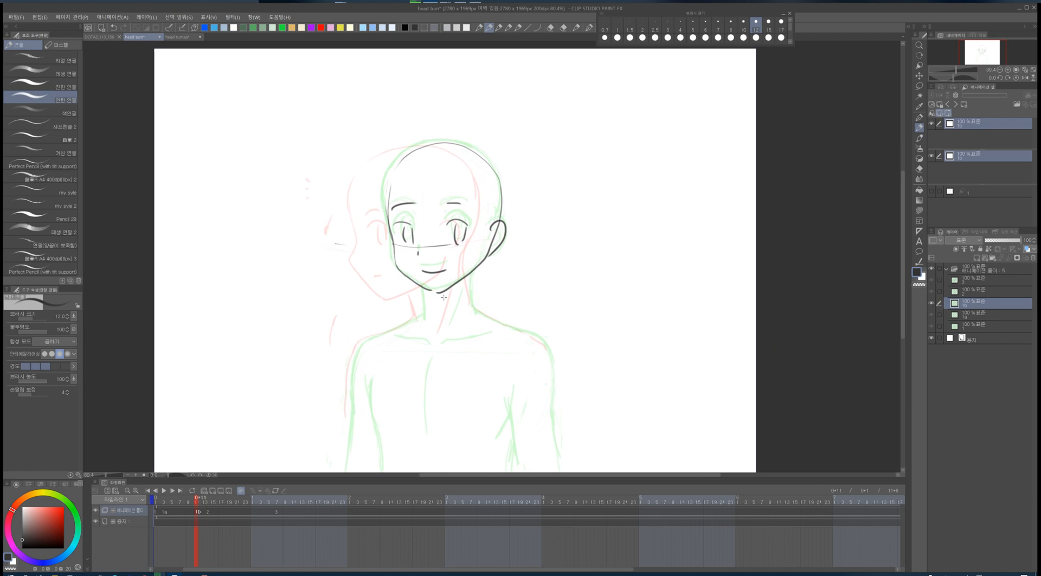
pyautogui.moveTo(419, 287); pyautogui.dragTo(424, 321)
pyautogui.moveTo(473, 272)
pyautogui.mouseDown()
pyautogui.moveTo(478, 310)
pyautogui.moveTo(547, 336)
pyautogui.mouseUp()
pyautogui.moveTo(417, 316)
pyautogui.mouseDown()
pyautogui.moveTo(348, 354)
pyautogui.moveTo(351, 405)
pyautogui.mouseUp()
pyautogui.moveTo(545, 339); pyautogui.dragTo(556, 430)
# - Flip back and forth between frames to compare the frame 11 in-between with the keyframes
pyautogui.press(',')
pyautogui.press(',')
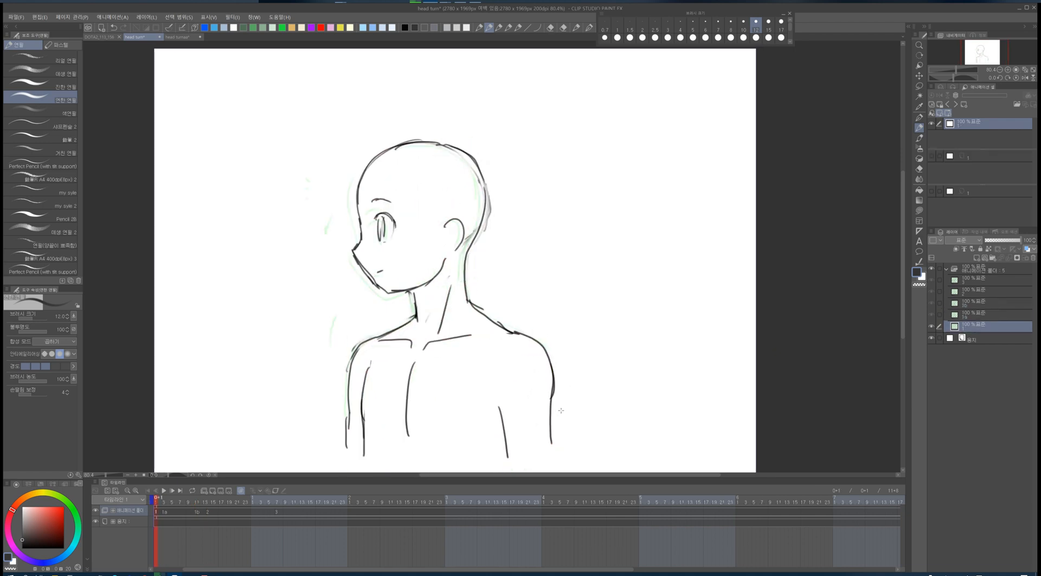
pyautogui.press('.')
pyautogui.press('.')
pyautogui.press('.')
pyautogui.press(',')
pyautogui.press(',')
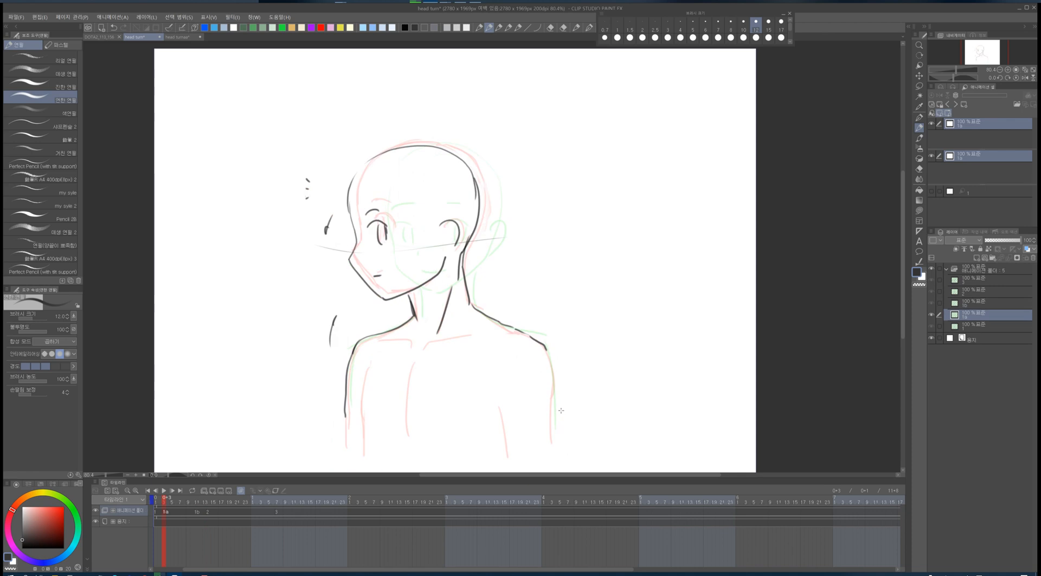
pyautogui.press('.')
pyautogui.press('.')
pyautogui.press(',')
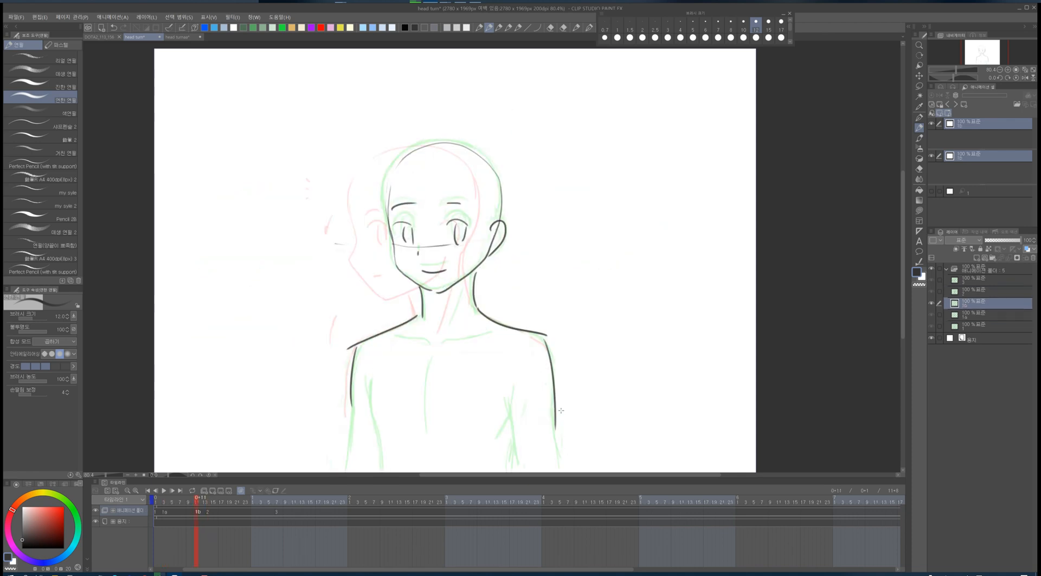
# - Refine the eyes, hairline and head outline on the frame 11 cel
pyautogui.moveTo(447, 223); pyautogui.dragTo(475, 235)
pyautogui.moveTo(413, 225); pyautogui.dragTo(395, 237)
pyautogui.moveTo(400, 223)
pyautogui.mouseDown()
pyautogui.moveTo(398, 239)
pyautogui.moveTo(419, 255)
pyautogui.mouseUp()
pyautogui.moveTo(393, 174); pyautogui.dragTo(385, 197)
pyautogui.moveTo(390, 195); pyautogui.dragTo(385, 219)
pyautogui.moveTo(425, 142); pyautogui.dragTo(405, 154)
pyautogui.moveTo(397, 160); pyautogui.dragTo(384, 228)
pyautogui.moveTo(398, 163)
pyautogui.mouseDown()
pyautogui.moveTo(442, 144)
pyautogui.moveTo(384, 233)
pyautogui.moveTo(398, 272)
pyautogui.moveTo(437, 291)
pyautogui.mouseUp()
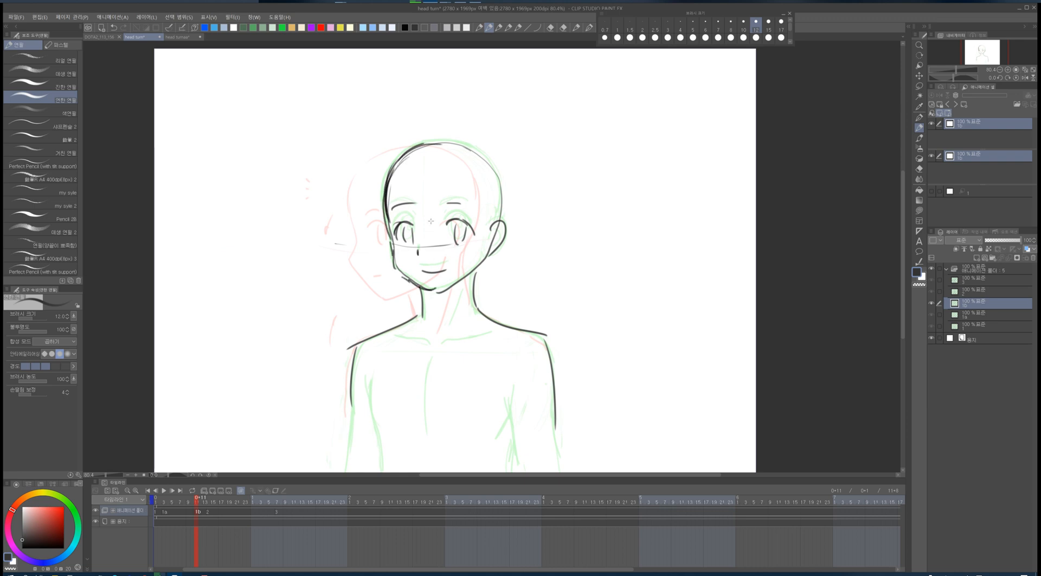
pyautogui.moveTo(423, 140)
pyautogui.mouseDown()
pyautogui.moveTo(480, 153)
pyautogui.moveTo(506, 221)
pyautogui.mouseUp()
pyautogui.moveTo(491, 243); pyautogui.dragTo(453, 284)
# - Flip between neighbouring frames again to check the head's motion
pyautogui.press(',')
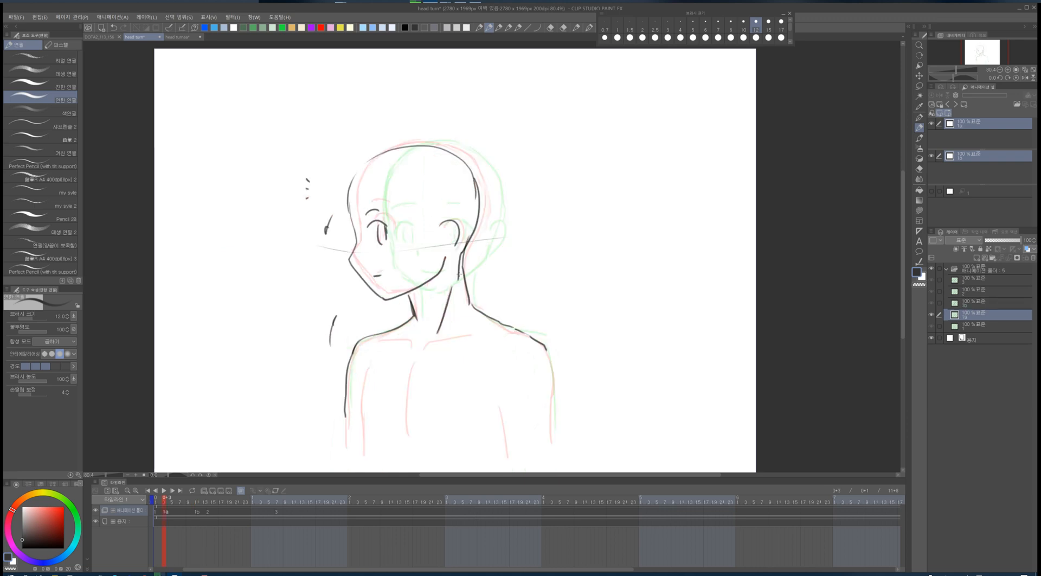
pyautogui.press('.')
pyautogui.press('.')
pyautogui.press(',')
pyautogui.press(',')
pyautogui.press('.')
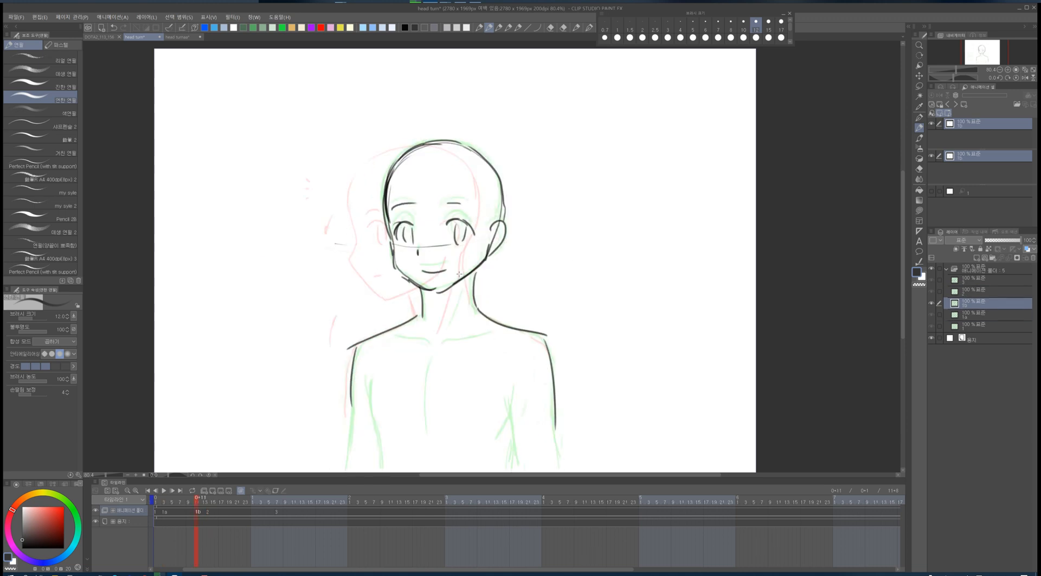
pyautogui.press(',')
pyautogui.press('.')
# - Draw the brows and pupils on the frame 11 cel
pyautogui.moveTo(389, 214); pyautogui.dragTo(419, 212)
pyautogui.moveTo(445, 211)
pyautogui.mouseDown()
pyautogui.moveTo(468, 207)
pyautogui.moveTo(476, 239)
pyautogui.moveTo(465, 248)
pyautogui.mouseUp()
pyautogui.moveTo(403, 226); pyautogui.dragTo(405, 245)
pyautogui.moveTo(413, 228); pyautogui.dragTo(411, 249)
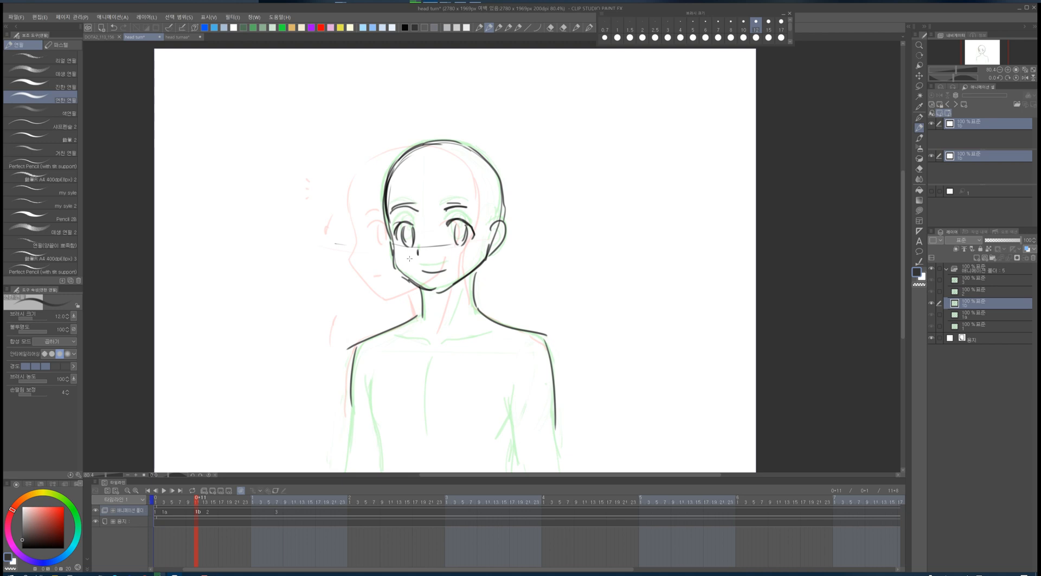
# - Step through the whole sequence from the first frame to review the head turn
pyautogui.press('Right')
pyautogui.press('Right')
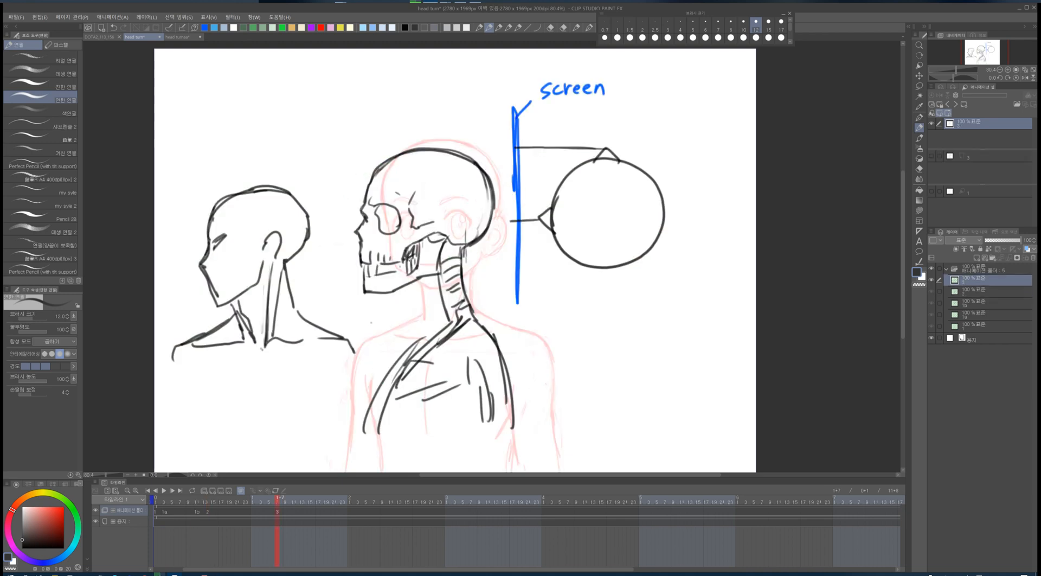
pyautogui.press('Home')
pyautogui.press('Right')
pyautogui.press('Right')
pyautogui.press('Right')
pyautogui.press('Right')
pyautogui.press('Left')
pyautogui.press('Home')
pyautogui.press('Right')
pyautogui.press('Right')
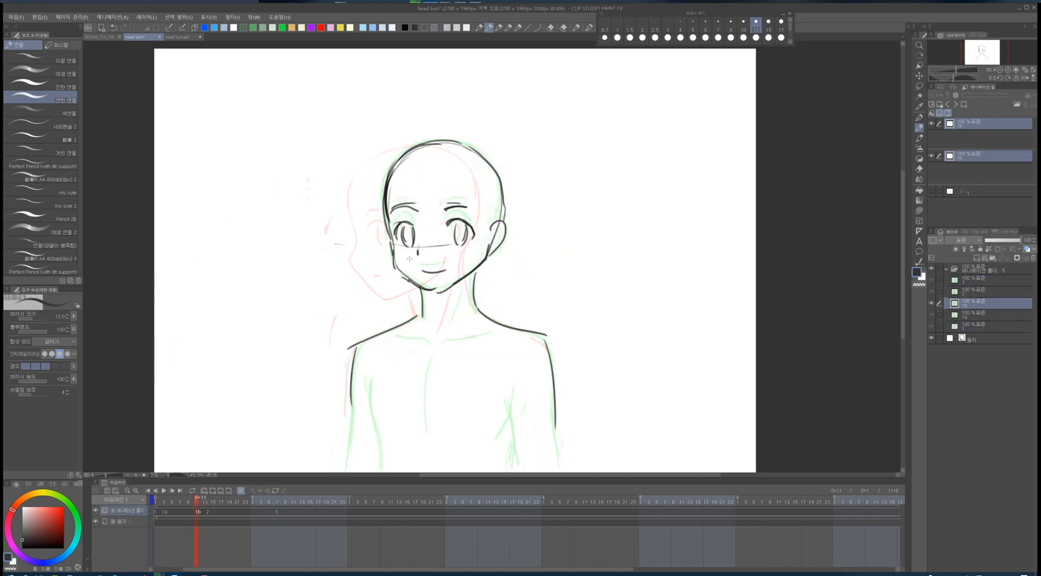
pyautogui.press('Right')
pyautogui.press('Left')
pyautogui.moveTo(484, 253); pyautogui.dragTo(442, 294)
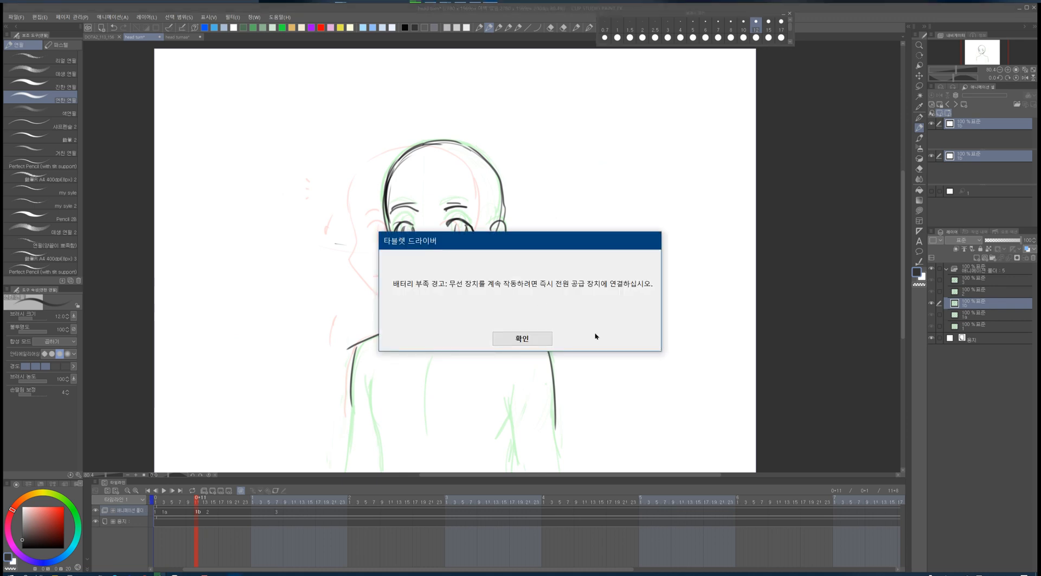
# - Dismiss the warning, then erase and redraw part of the jaw and ear on the frame 11 cel
pyautogui.click(524, 339)
pyautogui.press('e')
pyautogui.moveTo(486, 254); pyautogui.dragTo(435, 293)
pyautogui.press('p')
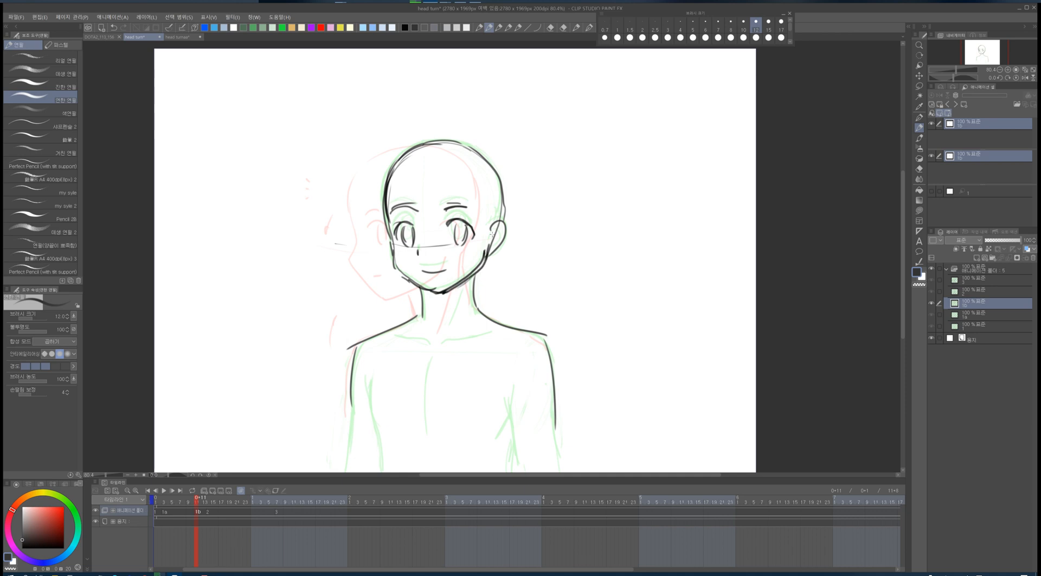
pyautogui.moveTo(493, 223); pyautogui.dragTo(490, 257)
# - Switch to red and sketch hair guide strokes over the side-view head on the first frame
pyautogui.click(321, 28)
pyautogui.press('Left')
pyautogui.press('Left')
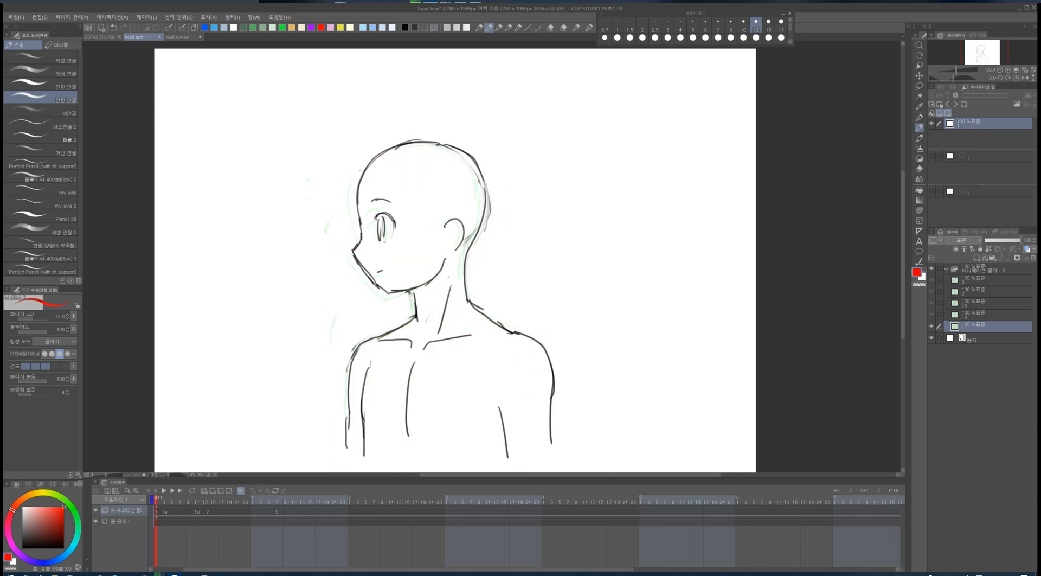
pyautogui.moveTo(364, 148); pyautogui.dragTo(351, 207)
pyautogui.moveTo(346, 208); pyautogui.dragTo(402, 205)
pyautogui.moveTo(400, 193)
pyautogui.mouseDown()
pyautogui.moveTo(402, 209)
pyautogui.moveTo(423, 204)
pyautogui.mouseUp()
pyautogui.moveTo(417, 205); pyautogui.dragTo(426, 276)
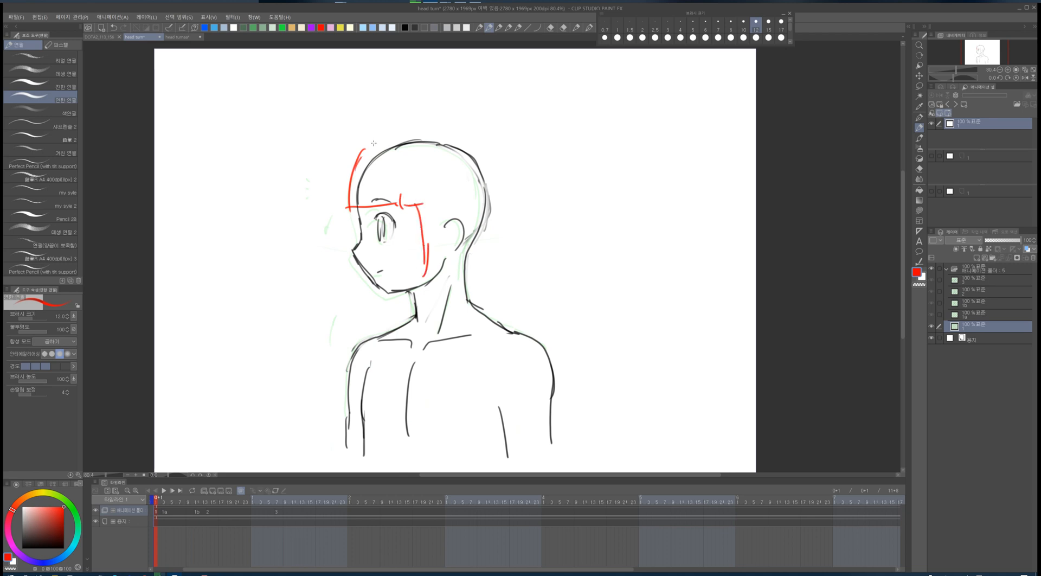
pyautogui.moveTo(363, 155)
pyautogui.mouseDown()
pyautogui.moveTo(486, 148)
pyautogui.moveTo(495, 315)
pyautogui.mouseUp()
pyautogui.moveTo(427, 261)
pyautogui.mouseDown()
pyautogui.moveTo(415, 320)
pyautogui.moveTo(494, 318)
pyautogui.mouseUp()
pyautogui.moveTo(377, 287); pyautogui.dragTo(368, 320)
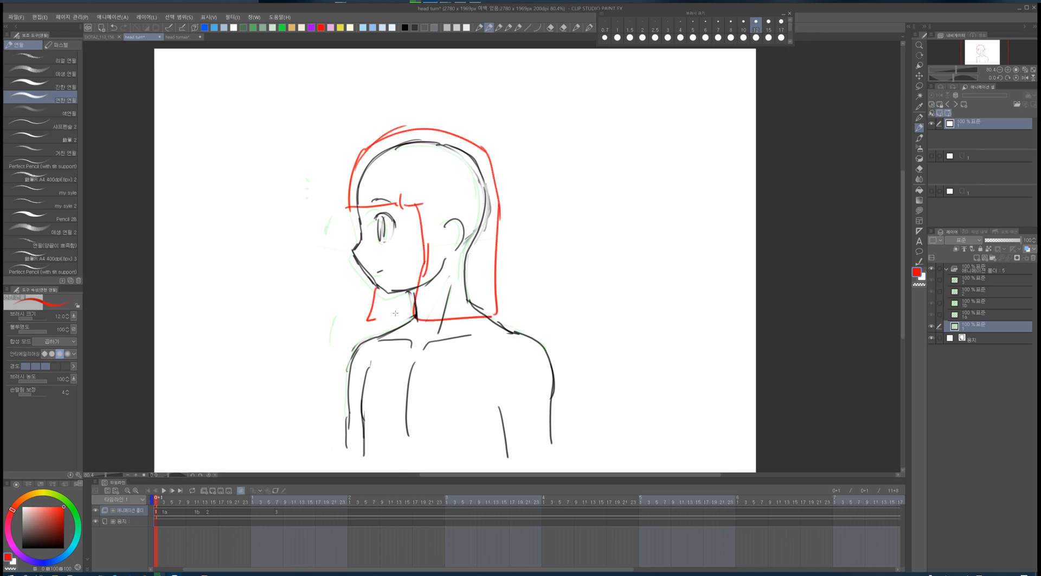
# - Undo the last three strokes and sketch the full hair mass in red on the first frame
pyautogui.hotkey('ctrl', 'z')
pyautogui.hotkey('ctrl', 'z')
pyautogui.hotkey('ctrl', 'z')
pyautogui.hotkey('ctrl', 'z')
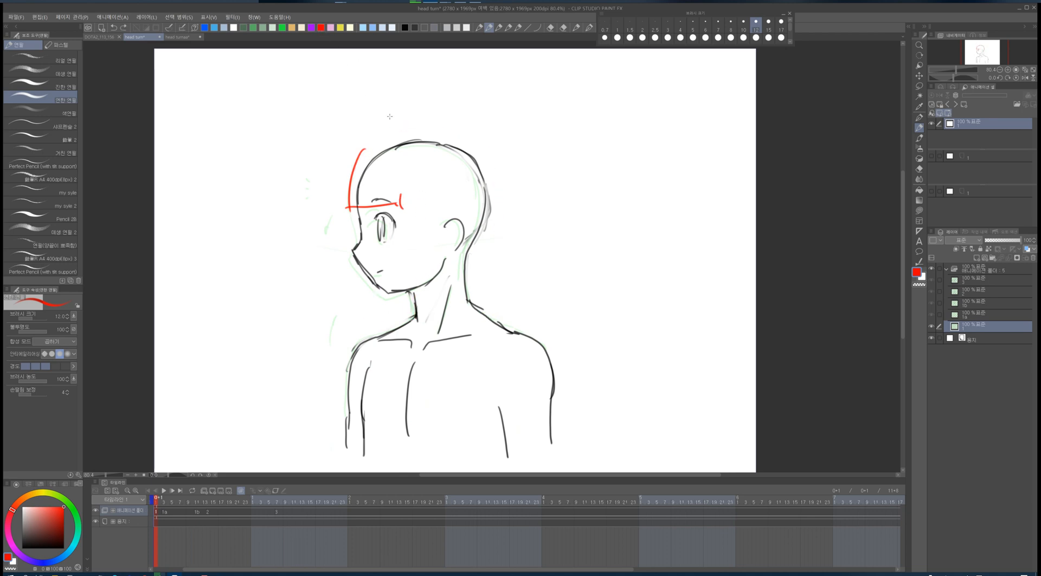
pyautogui.moveTo(403, 205); pyautogui.dragTo(427, 274)
pyautogui.moveTo(355, 163)
pyautogui.mouseDown()
pyautogui.moveTo(496, 314)
pyautogui.moveTo(415, 319)
pyautogui.mouseUp()
pyautogui.moveTo(378, 291)
pyautogui.mouseDown()
pyautogui.moveTo(415, 314)
pyautogui.moveTo(373, 314)
pyautogui.moveTo(407, 295)
pyautogui.moveTo(431, 298)
pyautogui.mouseUp()
pyautogui.moveTo(352, 173)
pyautogui.mouseDown()
pyautogui.moveTo(406, 162)
pyautogui.moveTo(455, 175)
pyautogui.moveTo(488, 219)
pyautogui.moveTo(491, 278)
pyautogui.mouseUp()
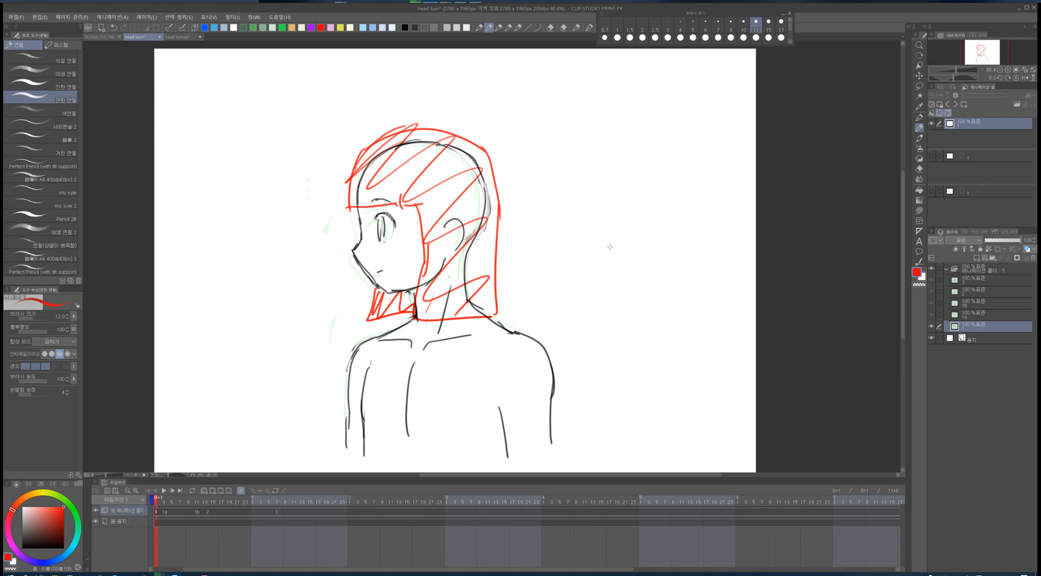
# - Sketch the red hair mass on the first in-between cel
pyautogui.press('Right')
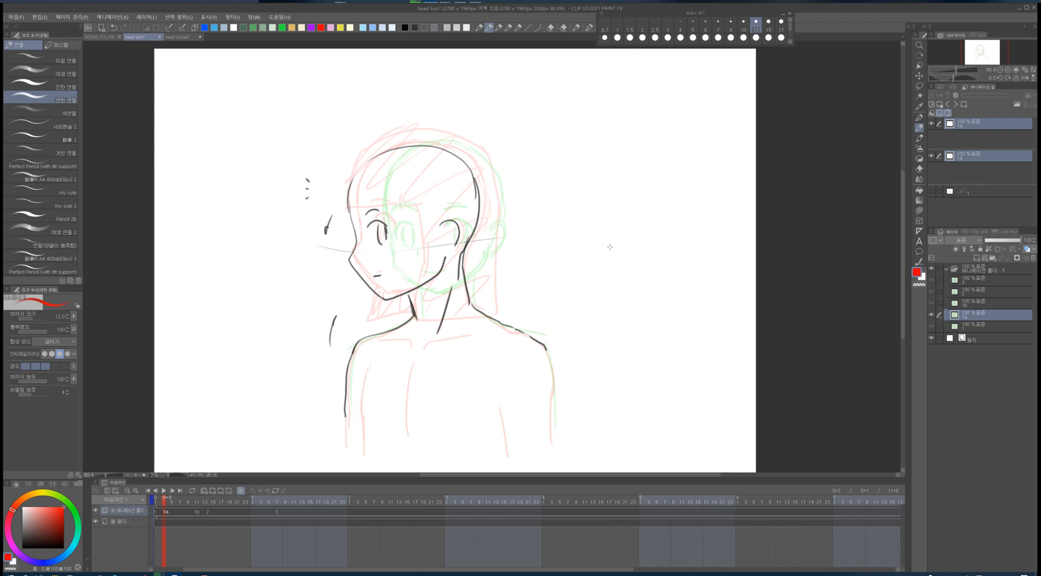
pyautogui.moveTo(341, 177)
pyautogui.mouseDown()
pyautogui.moveTo(323, 217)
pyautogui.moveTo(343, 205)
pyautogui.moveTo(406, 212)
pyautogui.moveTo(448, 304)
pyautogui.moveTo(474, 311)
pyautogui.moveTo(382, 138)
pyautogui.moveTo(402, 128)
pyautogui.mouseUp()
pyautogui.moveTo(364, 149)
pyautogui.mouseDown()
pyautogui.moveTo(442, 134)
pyautogui.moveTo(492, 196)
pyautogui.moveTo(514, 260)
pyautogui.moveTo(487, 304)
pyautogui.mouseUp()
pyautogui.moveTo(363, 289)
pyautogui.mouseDown()
pyautogui.moveTo(347, 313)
pyautogui.moveTo(409, 312)
pyautogui.mouseUp()
pyautogui.press('Left')
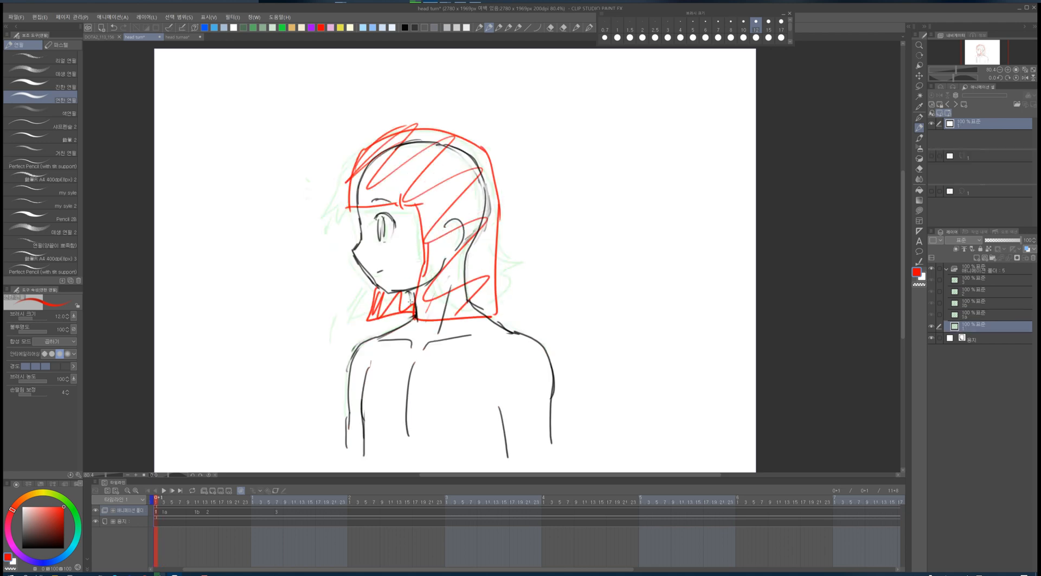
# - Sketch the red hair and bangs around the head on the frame 11 cel
pyautogui.press('Right')
pyautogui.press('Right')
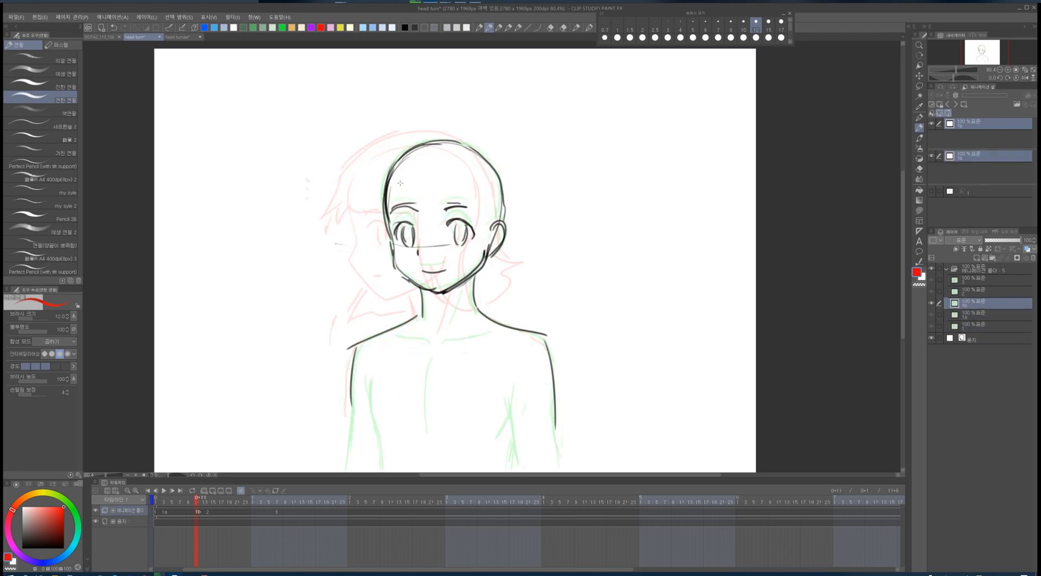
pyautogui.moveTo(395, 174)
pyautogui.mouseDown()
pyautogui.moveTo(362, 212)
pyautogui.moveTo(392, 217)
pyautogui.mouseUp()
pyautogui.moveTo(398, 211); pyautogui.dragTo(452, 211)
pyautogui.moveTo(465, 197)
pyautogui.mouseDown()
pyautogui.moveTo(476, 254)
pyautogui.moveTo(452, 312)
pyautogui.mouseUp()
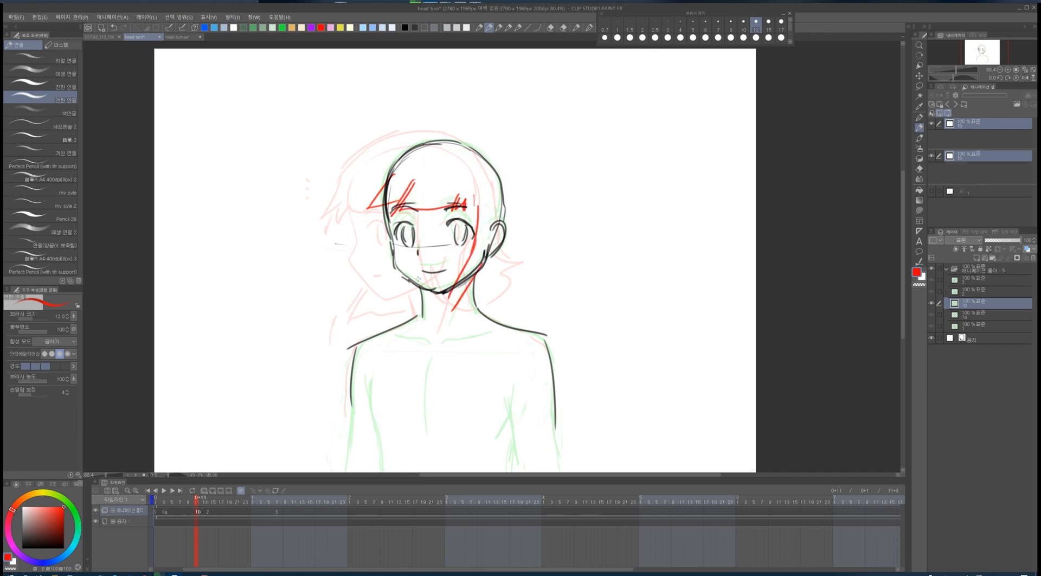
pyautogui.moveTo(383, 210)
pyautogui.mouseDown()
pyautogui.moveTo(350, 283)
pyautogui.moveTo(405, 290)
pyautogui.moveTo(399, 144)
pyautogui.moveTo(495, 145)
pyautogui.moveTo(524, 251)
pyautogui.moveTo(509, 307)
pyautogui.moveTo(479, 315)
pyautogui.mouseUp()
pyautogui.moveTo(403, 293); pyautogui.dragTo(372, 308)
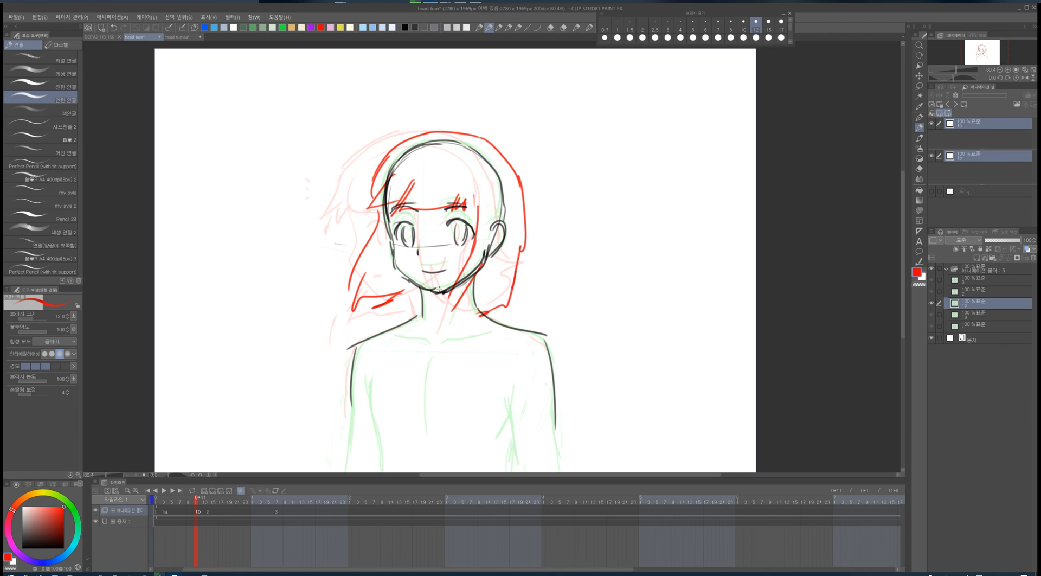
# - Sketch the red hair and bangs around the front-facing head on the frame 14 cel
pyautogui.press('Left')
pyautogui.press('Right')
pyautogui.press('Right')
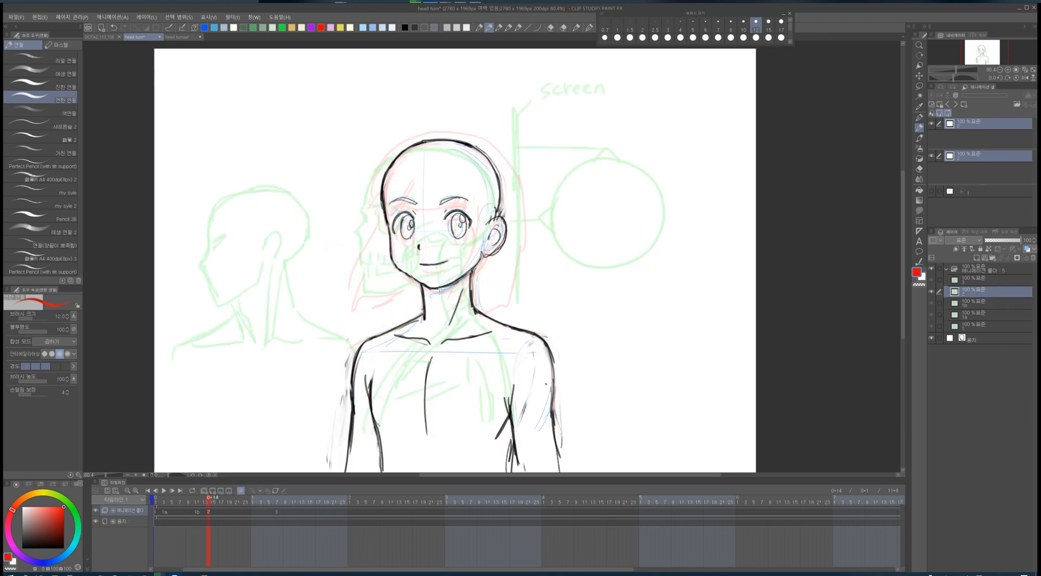
pyautogui.moveTo(395, 176); pyautogui.dragTo(399, 201)
pyautogui.moveTo(403, 177)
pyautogui.mouseDown()
pyautogui.moveTo(477, 187)
pyautogui.moveTo(487, 208)
pyautogui.moveTo(487, 286)
pyautogui.mouseUp()
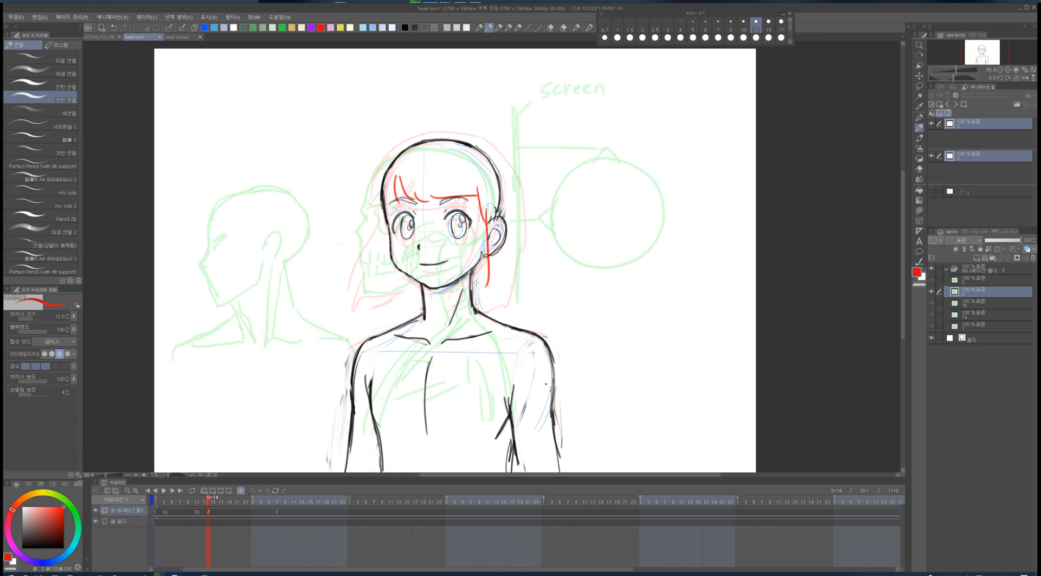
pyautogui.moveTo(387, 215); pyautogui.dragTo(384, 249)
pyautogui.moveTo(370, 189)
pyautogui.mouseDown()
pyautogui.moveTo(408, 136)
pyautogui.moveTo(475, 135)
pyautogui.moveTo(371, 208)
pyautogui.mouseUp()
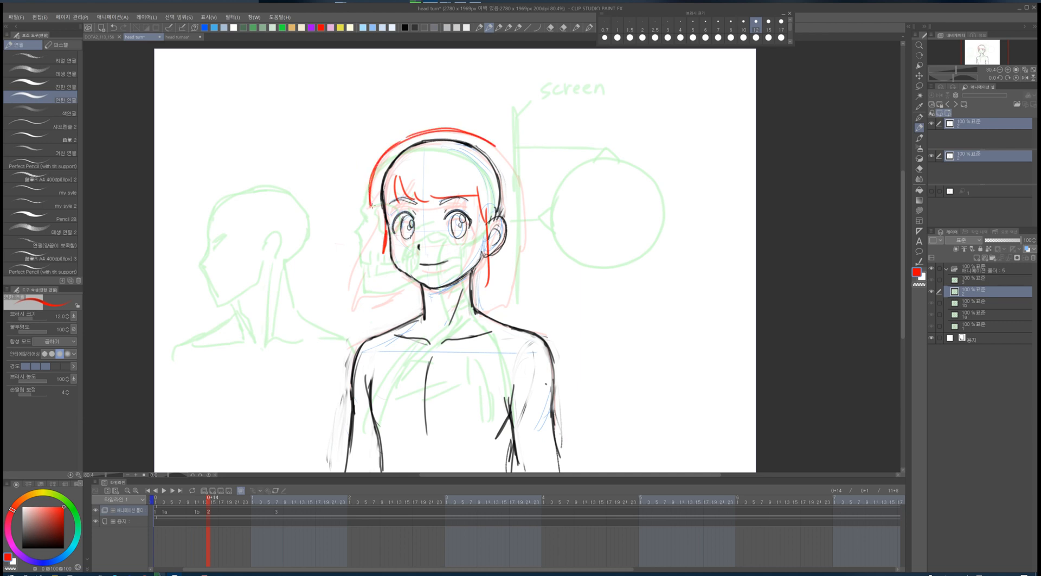
pyautogui.moveTo(409, 142)
pyautogui.mouseDown()
pyautogui.moveTo(511, 171)
pyautogui.moveTo(519, 232)
pyautogui.moveTo(366, 215)
pyautogui.moveTo(378, 255)
pyautogui.mouseUp()
pyautogui.moveTo(380, 236)
pyautogui.mouseDown()
pyautogui.moveTo(373, 286)
pyautogui.moveTo(412, 307)
pyautogui.mouseUp()
pyautogui.moveTo(519, 199)
pyautogui.mouseDown()
pyautogui.moveTo(521, 301)
pyautogui.moveTo(494, 313)
pyautogui.mouseUp()
pyautogui.moveTo(482, 279); pyautogui.dragTo(488, 306)
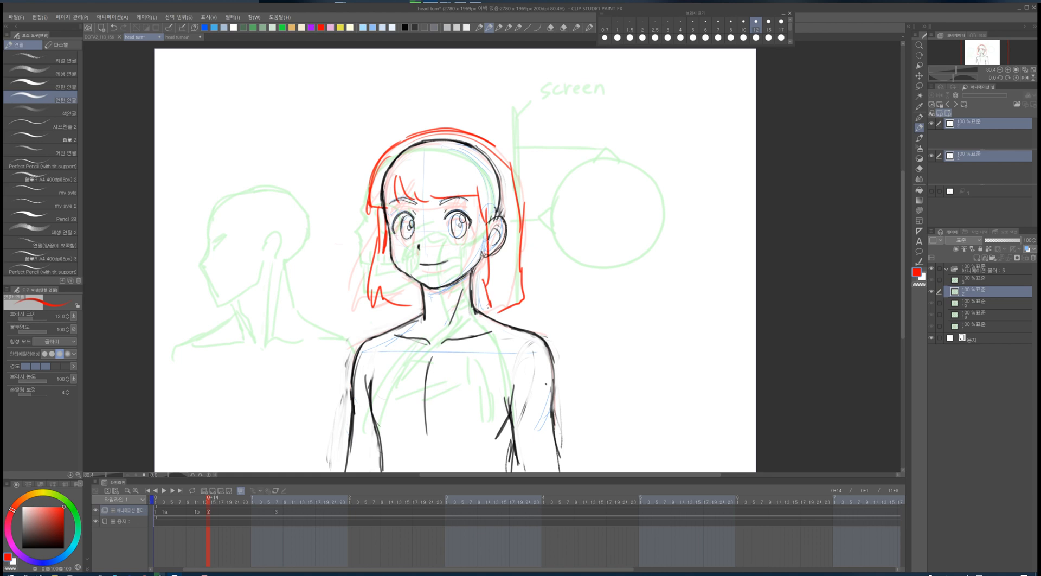
# - Remove the in-between cels 1a and 1b from their frames on the timeline
pyautogui.press('Left')
pyautogui.press('Left')
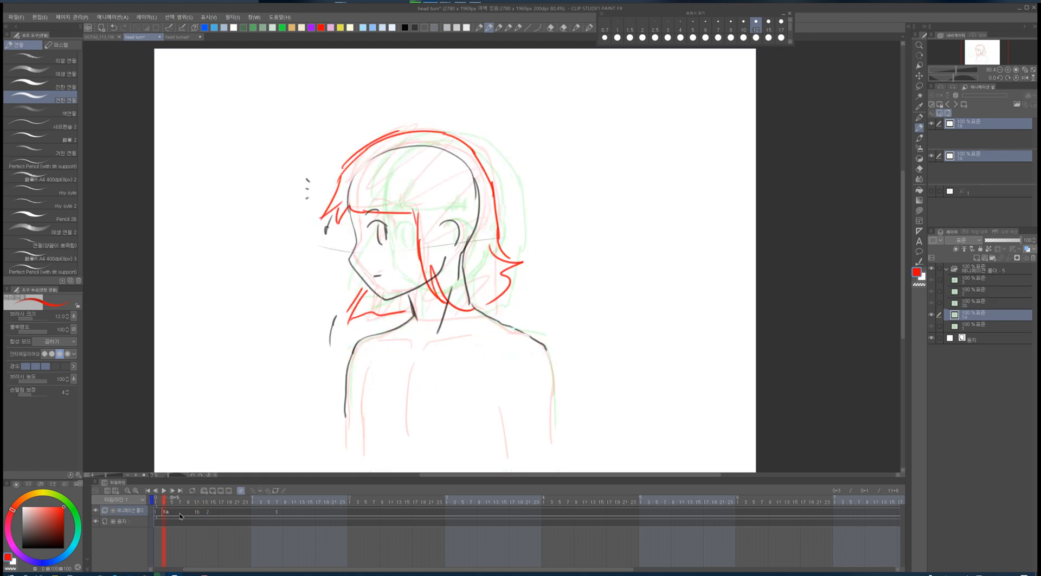
pyautogui.press('Delete')
pyautogui.click(197, 513)
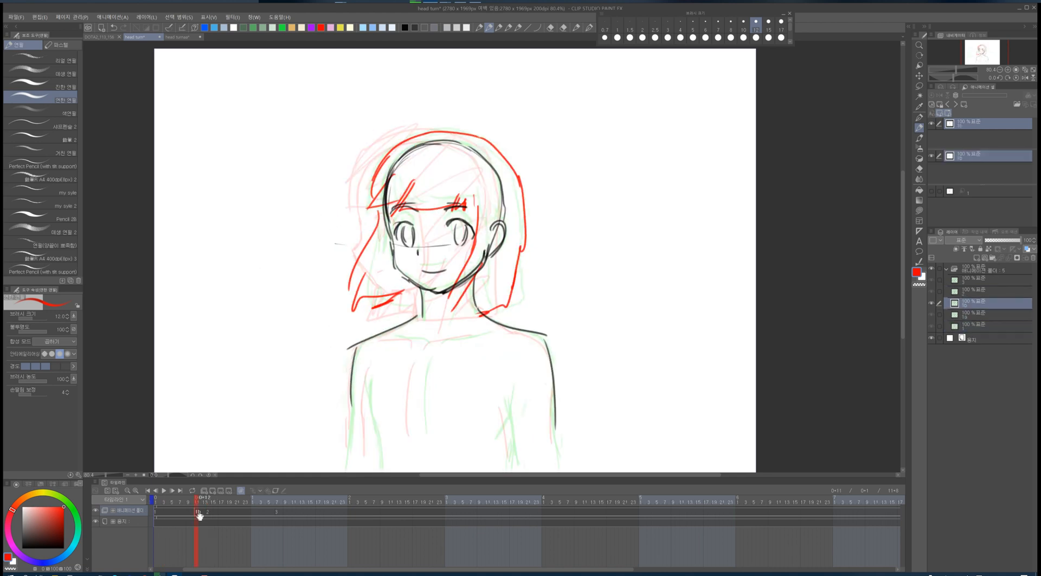
pyautogui.press('Delete')
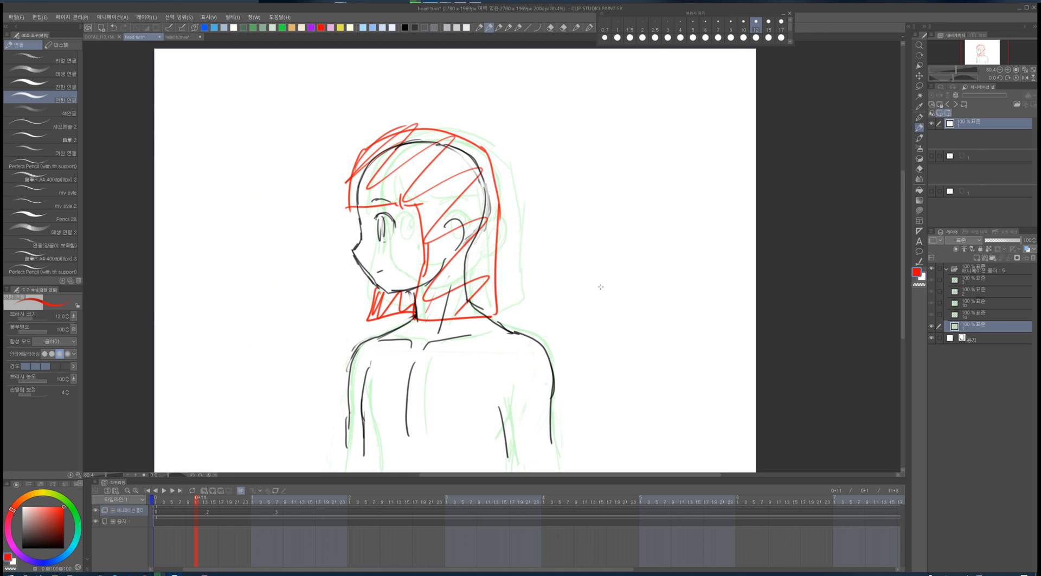
# - Compare the first and frame 14 drawings and extend the hair outline on the frame 14 cel
pyautogui.press('Right')
pyautogui.press('Left')
pyautogui.press('Right')
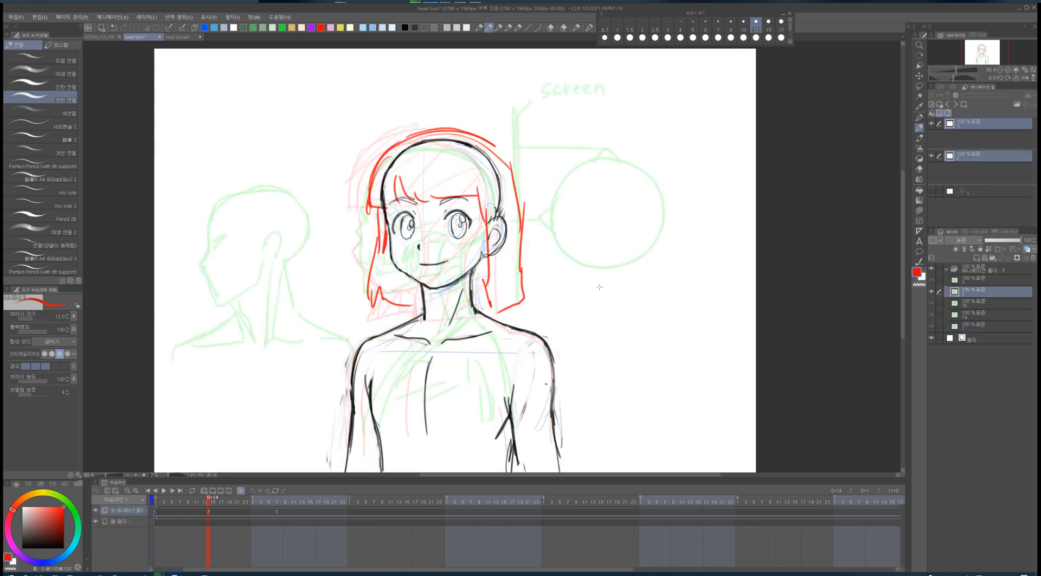
pyautogui.press('Left')
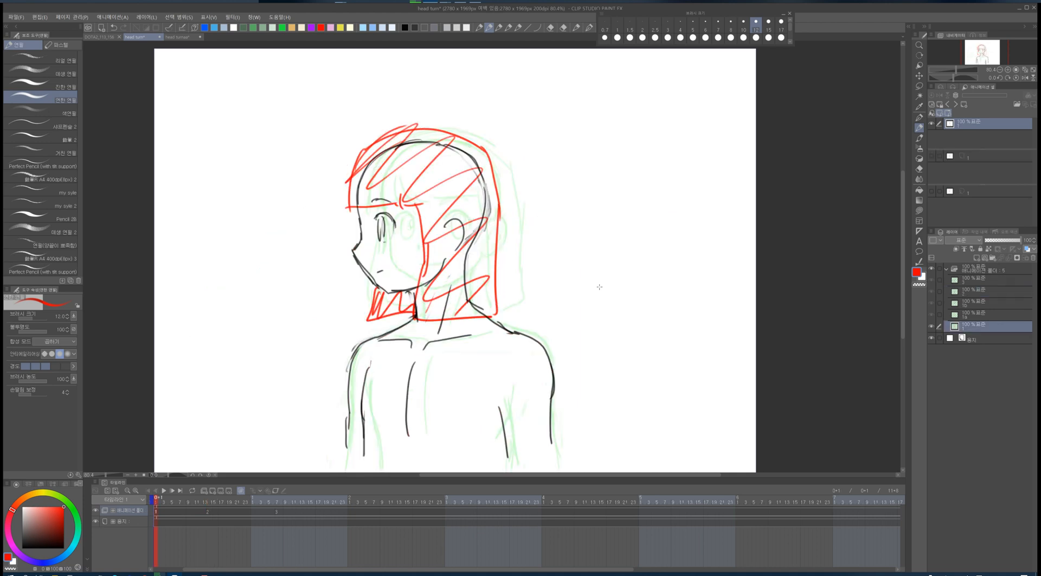
pyautogui.press('Right')
pyautogui.press('Left')
pyautogui.press('Right')
pyautogui.moveTo(438, 129)
pyautogui.mouseDown()
pyautogui.moveTo(514, 168)
pyautogui.moveTo(524, 224)
pyautogui.moveTo(500, 151)
pyautogui.moveTo(419, 130)
pyautogui.moveTo(375, 180)
pyautogui.mouseUp()
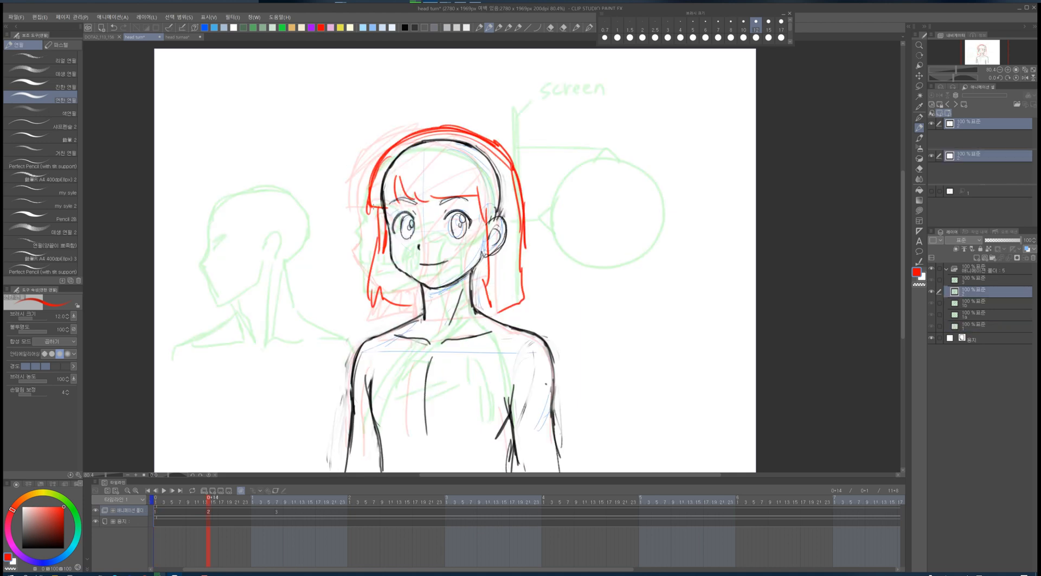
pyautogui.press('Left')
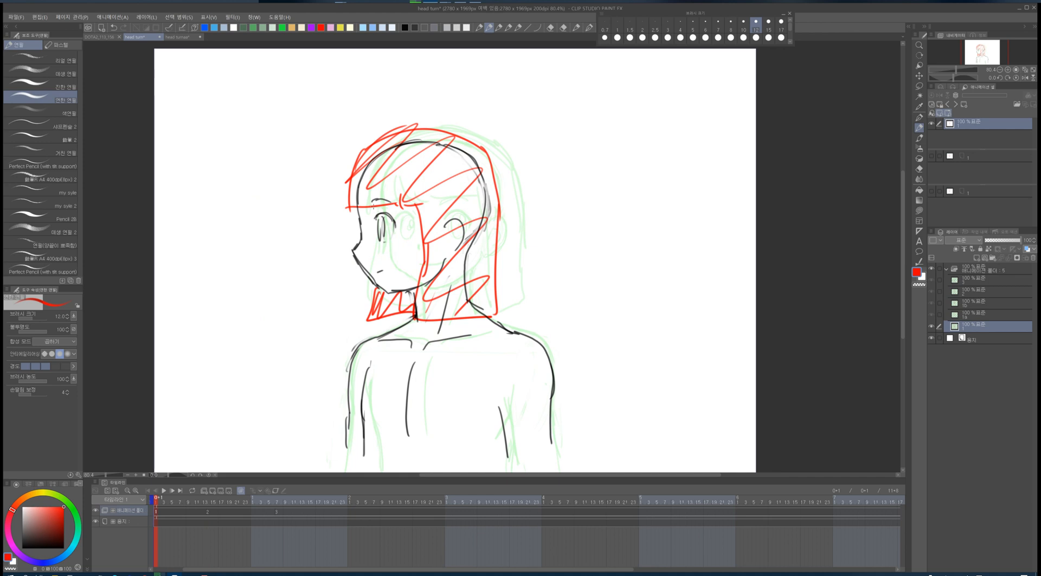
# - Reassign cels 1a and 1b to new frames on the timeline
pyautogui.click(164, 512)
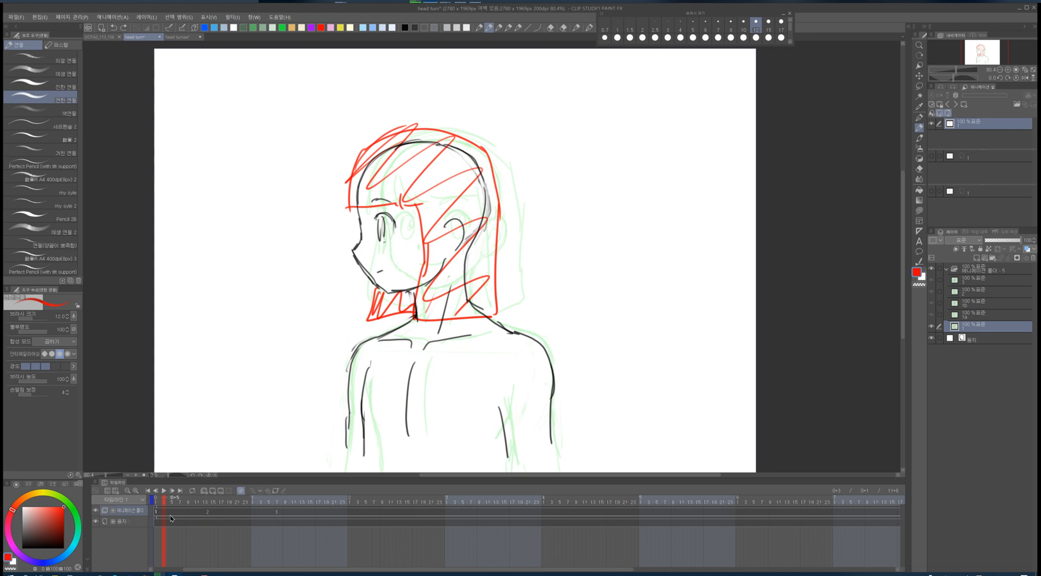
pyautogui.click(172, 507)
pyautogui.click(176, 514)
pyautogui.rightClick(172, 512)
pyautogui.click(187, 227)
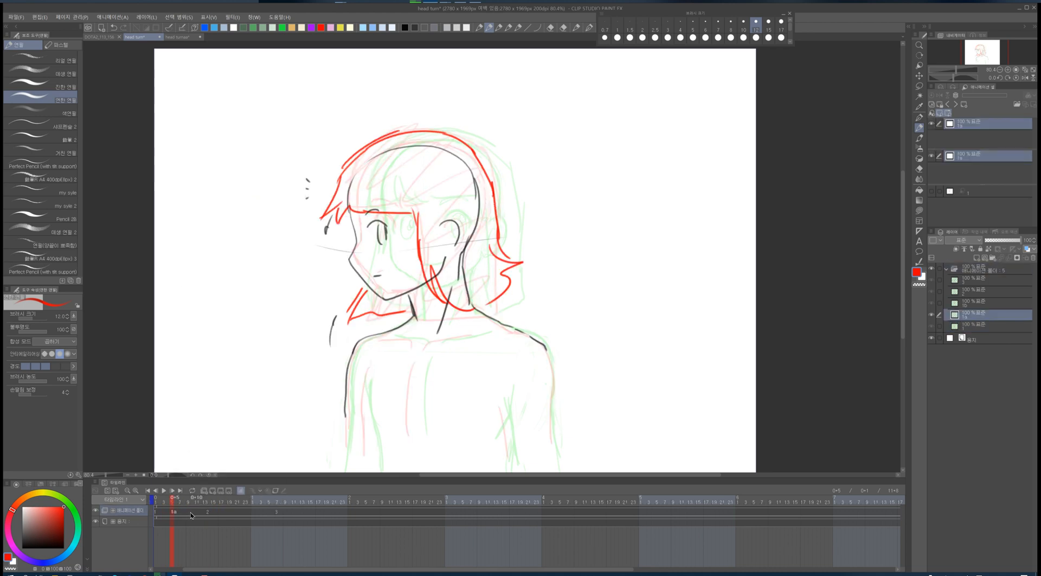
pyautogui.rightClick(191, 515)
pyautogui.click(198, 234)
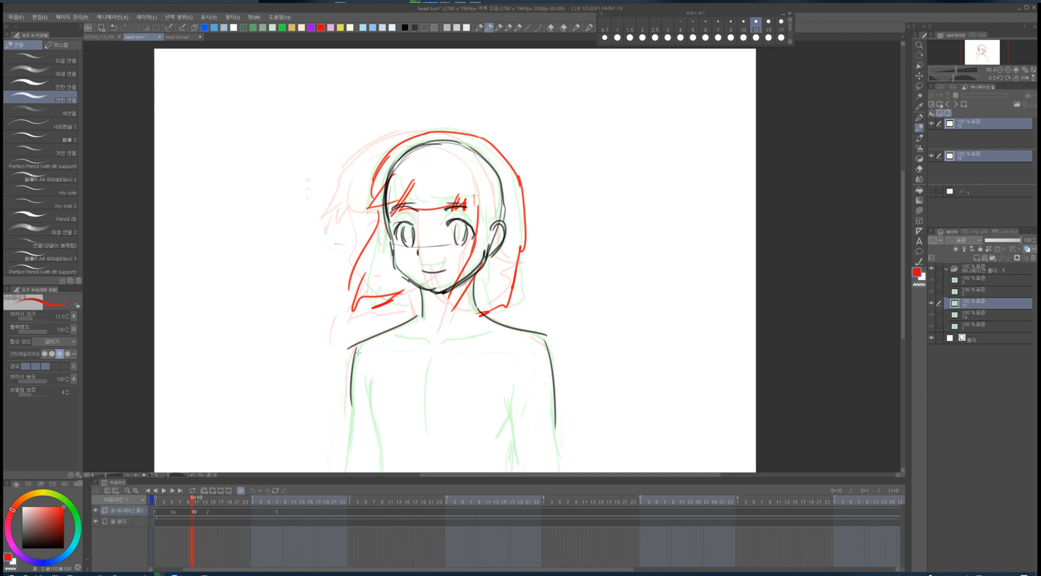
# - Create a new animation cel on the frame just before frame 14
pyautogui.press('Right')
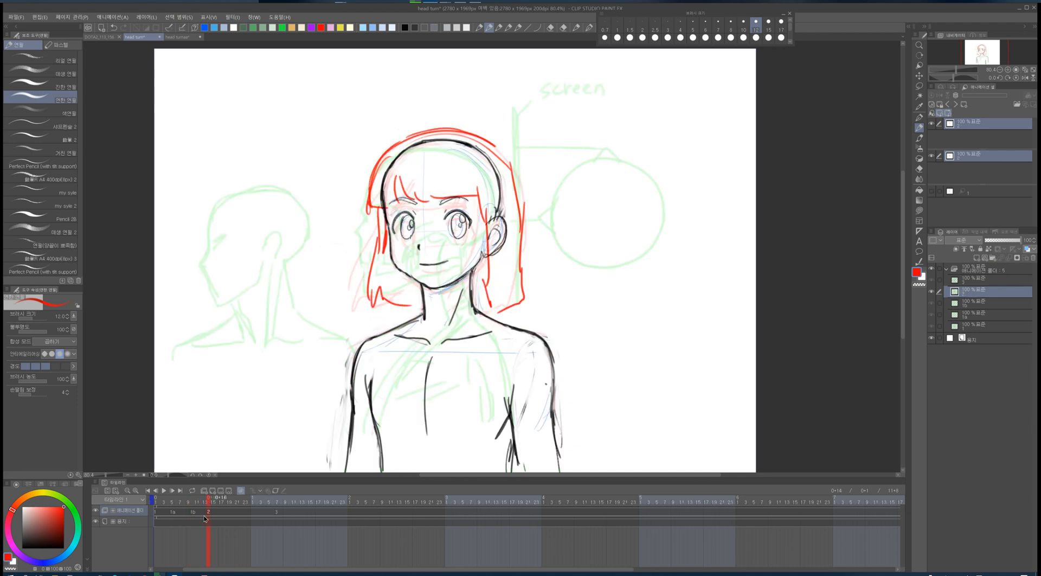
pyautogui.moveTo(212, 515); pyautogui.dragTo(215, 515)
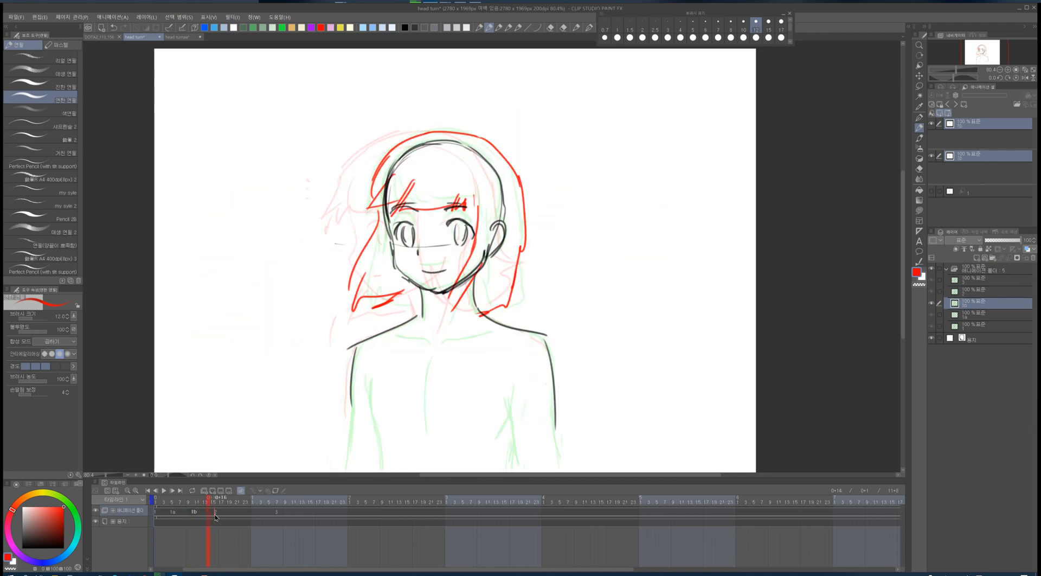
pyautogui.click(207, 514)
pyautogui.hotkey('ctrl', 'shift', 'n')
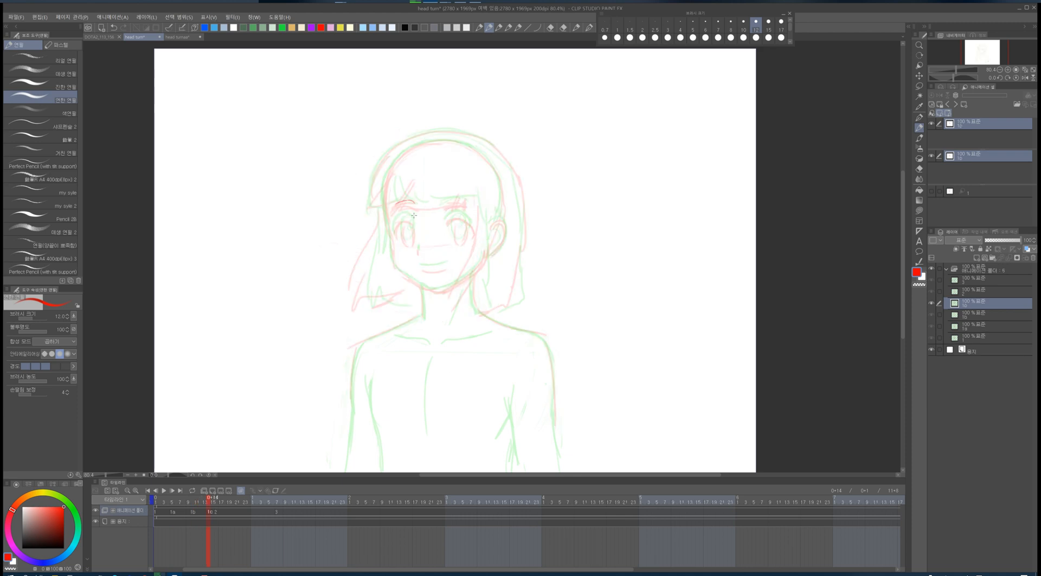
# - Draw the face outline, eyes and nose in black on the new in-between cel
pyautogui.moveTo(414, 215)
pyautogui.mouseDown()
pyautogui.moveTo(394, 224)
pyautogui.moveTo(402, 209)
pyautogui.moveTo(417, 232)
pyautogui.mouseUp()
pyautogui.hotkey('ctrl', 'z')
pyautogui.hotkey('ctrl', 'z')
pyautogui.click(415, 27)
pyautogui.moveTo(448, 212)
pyautogui.mouseDown()
pyautogui.moveTo(465, 212)
pyautogui.moveTo(456, 232)
pyautogui.moveTo(467, 229)
pyautogui.moveTo(419, 248)
pyautogui.moveTo(443, 259)
pyautogui.mouseUp()
pyautogui.moveTo(401, 155)
pyautogui.mouseDown()
pyautogui.moveTo(386, 196)
pyautogui.moveTo(390, 260)
pyautogui.moveTo(429, 287)
pyautogui.mouseUp()
pyautogui.moveTo(386, 213)
pyautogui.mouseDown()
pyautogui.moveTo(389, 253)
pyautogui.moveTo(433, 288)
pyautogui.moveTo(461, 277)
pyautogui.mouseUp()
pyautogui.moveTo(455, 212)
pyautogui.mouseDown()
pyautogui.moveTo(459, 237)
pyautogui.moveTo(467, 233)
pyautogui.mouseUp()
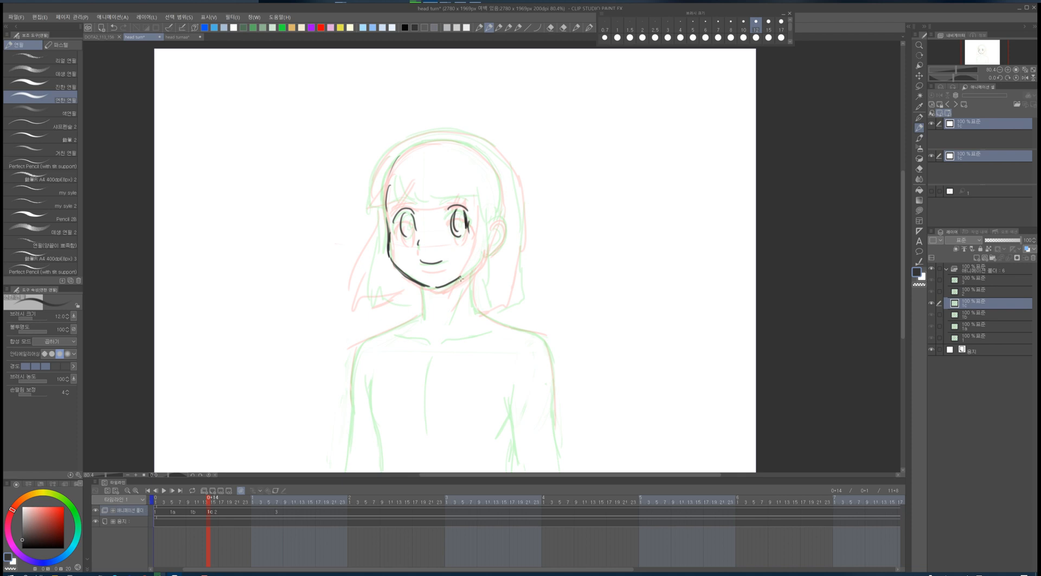
pyautogui.moveTo(460, 278); pyautogui.dragTo(486, 251)
# - Draw the hair and bangs in red on the new in-between cel, flipping to neighbouring frames for reference
pyautogui.click(321, 27)
pyautogui.press('Left')
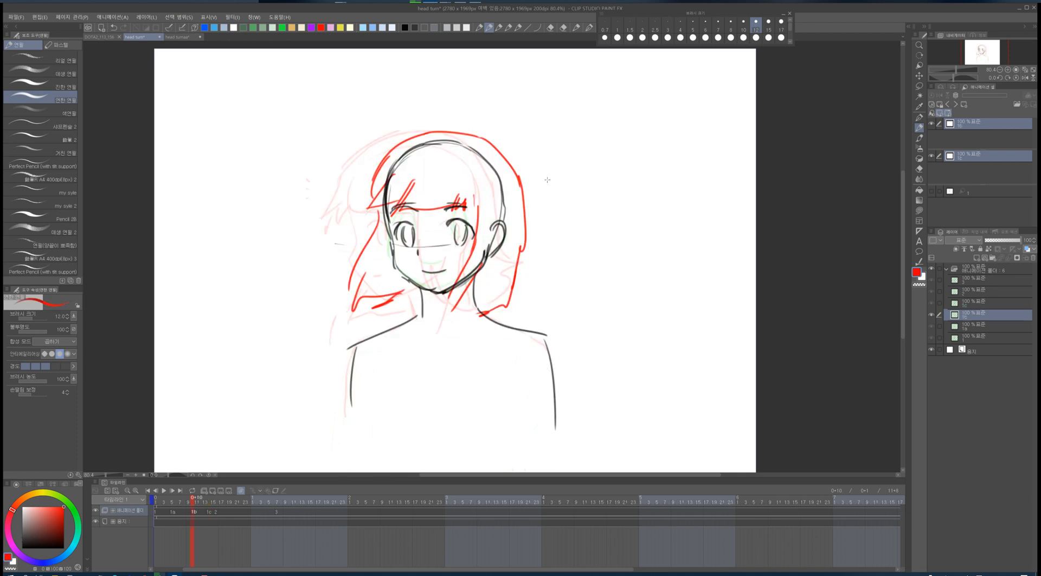
pyautogui.press('Right')
pyautogui.moveTo(388, 166)
pyautogui.mouseDown()
pyautogui.moveTo(403, 197)
pyautogui.moveTo(450, 194)
pyautogui.mouseUp()
pyautogui.moveTo(451, 186); pyautogui.dragTo(461, 195)
pyautogui.moveTo(464, 190)
pyautogui.mouseDown()
pyautogui.moveTo(482, 201)
pyautogui.moveTo(484, 302)
pyautogui.mouseUp()
pyautogui.moveTo(386, 228); pyautogui.dragTo(393, 301)
pyautogui.moveTo(393, 274); pyautogui.dragTo(409, 312)
pyautogui.moveTo(488, 255)
pyautogui.mouseDown()
pyautogui.moveTo(480, 304)
pyautogui.moveTo(494, 306)
pyautogui.moveTo(521, 273)
pyautogui.mouseUp()
pyautogui.moveTo(378, 164); pyautogui.dragTo(436, 126)
pyautogui.moveTo(438, 128); pyautogui.dragTo(480, 134)
pyautogui.moveTo(485, 138)
pyautogui.mouseDown()
pyautogui.moveTo(508, 156)
pyautogui.moveTo(536, 241)
pyautogui.mouseUp()
pyautogui.moveTo(542, 246); pyautogui.dragTo(517, 285)
pyautogui.moveTo(386, 159); pyautogui.dragTo(369, 294)
pyautogui.moveTo(370, 293)
pyautogui.mouseDown()
pyautogui.moveTo(380, 273)
pyautogui.moveTo(421, 302)
pyautogui.mouseUp()
pyautogui.press('Left')
pyautogui.press('Right')
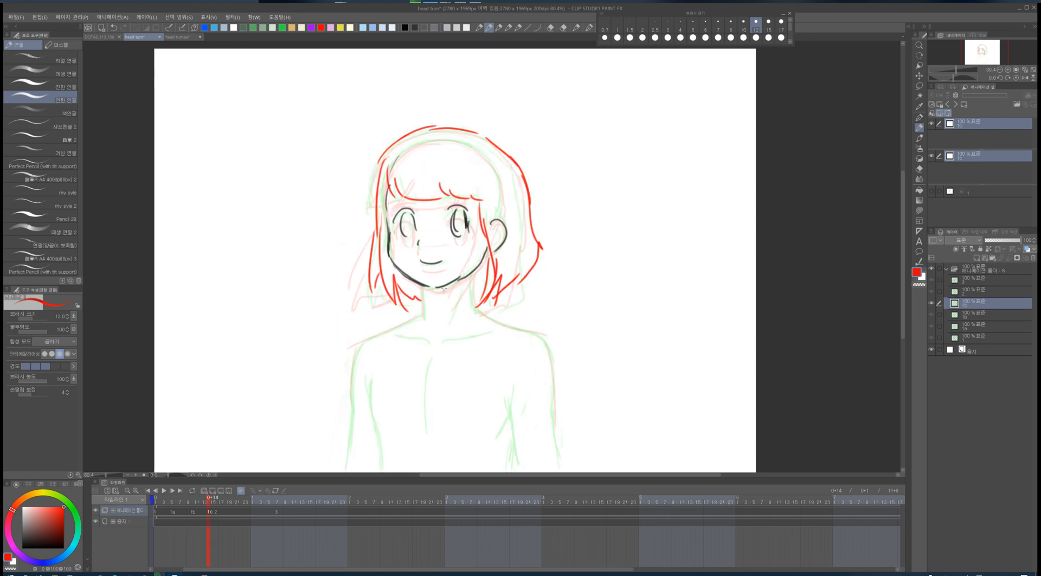
# - Draw the brows and the left cheek line in black on the new in-between cel
pyautogui.press('Right')
pyautogui.press('Left')
pyautogui.press('Right')
pyautogui.press('Left')
pyautogui.click(414, 27)
pyautogui.press('Right')
pyautogui.press('Left')
pyautogui.moveTo(406, 193)
pyautogui.mouseDown()
pyautogui.moveTo(388, 202)
pyautogui.moveTo(403, 200)
pyautogui.mouseUp()
pyautogui.moveTo(472, 191); pyautogui.dragTo(445, 199)
pyautogui.moveTo(465, 194); pyautogui.dragTo(448, 200)
pyautogui.press('Left')
pyautogui.press('Right')
pyautogui.moveTo(388, 186); pyautogui.dragTo(388, 225)
# - Add red hair strands along the left side of the new in-between cel
pyautogui.click(321, 28)
pyautogui.press('Left')
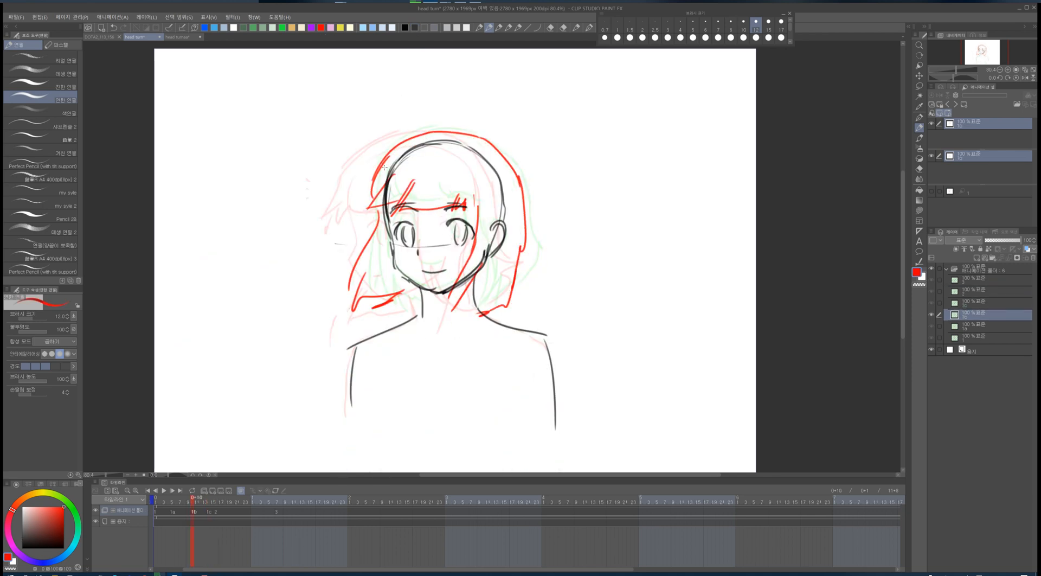
pyautogui.press('Right')
pyautogui.moveTo(383, 157); pyautogui.dragTo(375, 243)
pyautogui.moveTo(374, 200)
pyautogui.mouseDown()
pyautogui.moveTo(376, 302)
pyautogui.moveTo(391, 303)
pyautogui.mouseUp()
pyautogui.moveTo(393, 289); pyautogui.dragTo(423, 319)
# - Draw the neck and jawline in black on the new in-between cel, erasing and redrawing one stroke
pyautogui.click(414, 27)
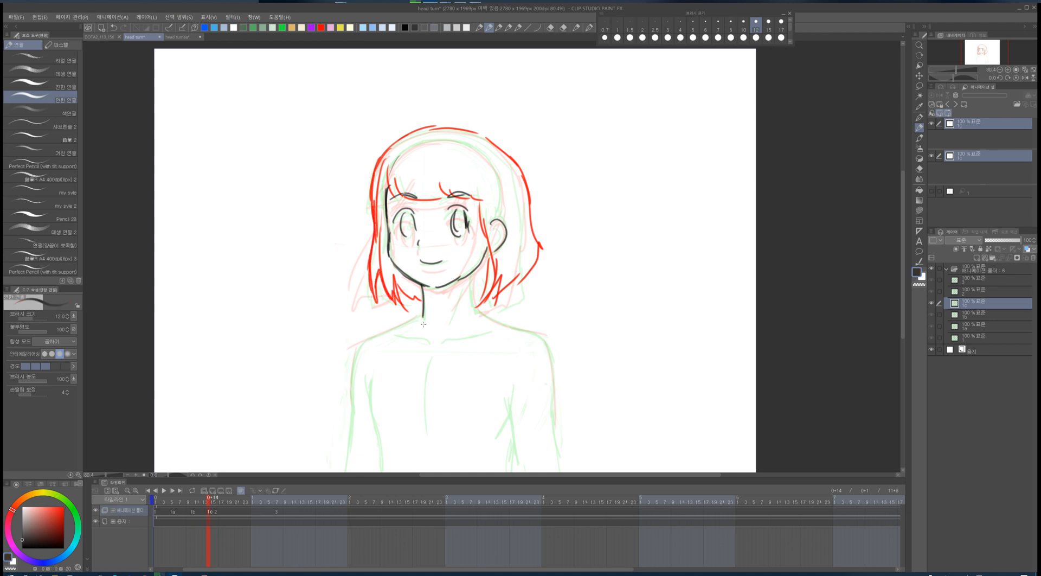
pyautogui.moveTo(473, 273); pyautogui.dragTo(476, 313)
pyautogui.moveTo(477, 270)
pyautogui.mouseDown()
pyautogui.moveTo(430, 292)
pyautogui.moveTo(405, 275)
pyautogui.moveTo(437, 294)
pyautogui.mouseUp()
pyautogui.press('e')
pyautogui.press('p')
pyautogui.moveTo(438, 293); pyautogui.dragTo(476, 272)
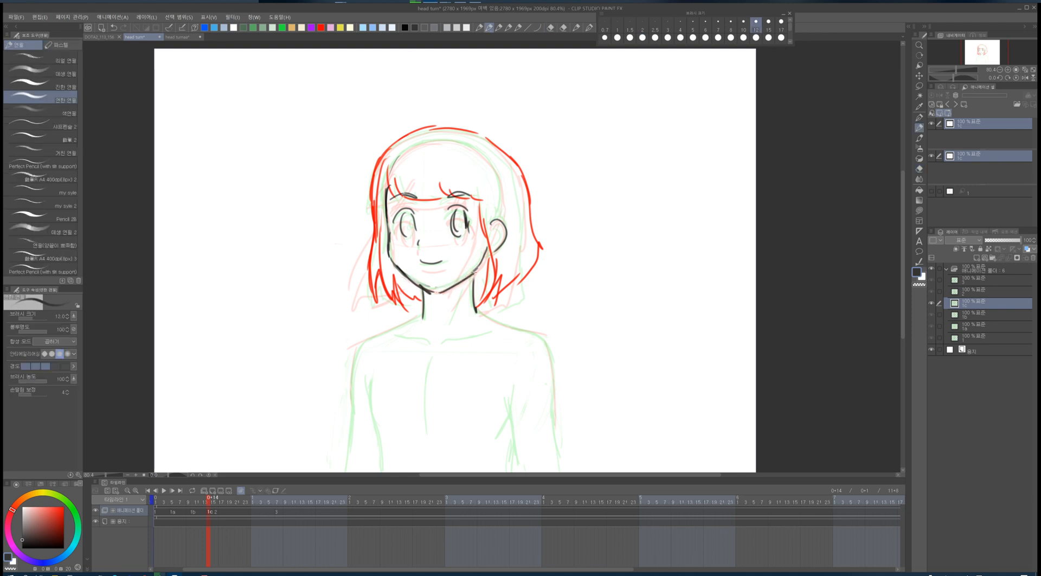
# - Erase and redraw the eyes, nose and mouth on the new in-between cel
pyautogui.press('e')
pyautogui.moveTo(460, 210)
pyautogui.mouseDown()
pyautogui.moveTo(451, 235)
pyautogui.moveTo(453, 217)
pyautogui.moveTo(476, 217)
pyautogui.moveTo(459, 234)
pyautogui.mouseUp()
pyautogui.press('p')
pyautogui.moveTo(464, 212); pyautogui.dragTo(470, 236)
pyautogui.moveTo(408, 213)
pyautogui.mouseDown()
pyautogui.moveTo(405, 240)
pyautogui.moveTo(414, 235)
pyautogui.mouseUp()
pyautogui.moveTo(397, 209)
pyautogui.mouseDown()
pyautogui.moveTo(412, 213)
pyautogui.moveTo(394, 230)
pyautogui.mouseUp()
pyautogui.moveTo(408, 206)
pyautogui.mouseDown()
pyautogui.moveTo(418, 212)
pyautogui.moveTo(394, 233)
pyautogui.mouseUp()
pyautogui.moveTo(396, 218)
pyautogui.mouseDown()
pyautogui.moveTo(414, 210)
pyautogui.moveTo(419, 251)
pyautogui.moveTo(441, 262)
pyautogui.moveTo(422, 263)
pyautogui.moveTo(440, 265)
pyautogui.mouseUp()
pyautogui.press('e')
pyautogui.press('p')
pyautogui.press('e')
pyautogui.press('p')
pyautogui.press('e')
pyautogui.press('p')
pyautogui.press('e')
pyautogui.press('p')
pyautogui.moveTo(423, 262)
pyautogui.mouseDown()
pyautogui.moveTo(446, 263)
pyautogui.moveTo(413, 285)
pyautogui.moveTo(388, 242)
pyautogui.moveTo(400, 275)
pyautogui.moveTo(434, 292)
pyautogui.moveTo(479, 273)
pyautogui.mouseUp()
pyautogui.press('e')
pyautogui.press('p')
# - Flip back and forth between neighbouring frames to check the new in-between
pyautogui.press('Left')
pyautogui.press('Left')
pyautogui.press('Right')
pyautogui.press('Right')
pyautogui.press('Right')
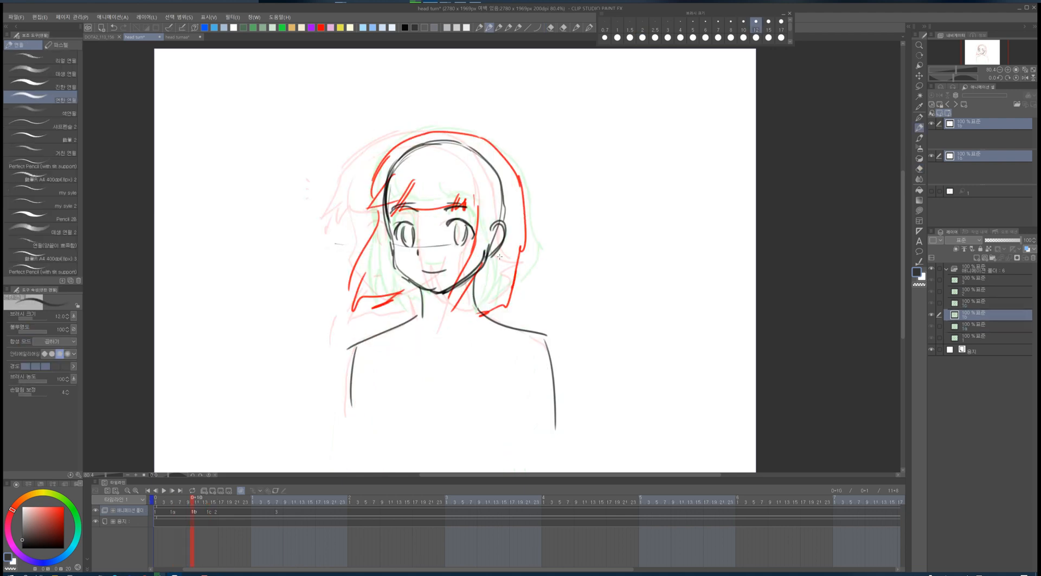
# - Scrub the timeline and step through the head-turn frames to compare the in-betweens against the keyframes and reference
pyautogui.press('Left')
pyautogui.press('Left')
pyautogui.press('Right')
pyautogui.press('Right')
pyautogui.press('Right')
pyautogui.press('Left')
pyautogui.press('Left')
pyautogui.press('Left')
pyautogui.press('Left')
pyautogui.press('Left')
pyautogui.press('Right')
pyautogui.press('Right')
pyautogui.press('Right')
pyautogui.press('Right')
pyautogui.click(277, 513)
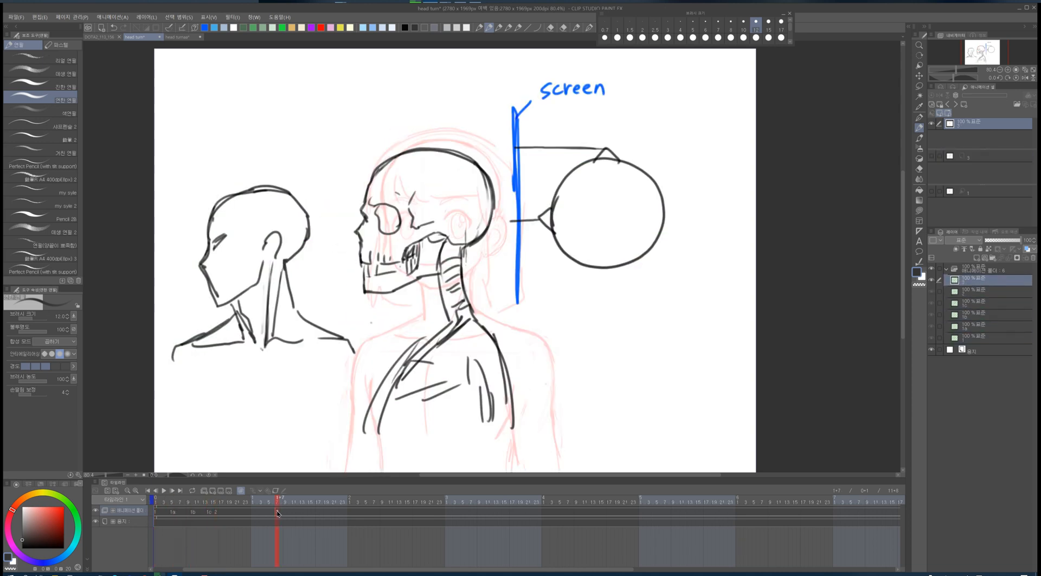
pyautogui.moveTo(280, 512); pyautogui.dragTo(288, 516)
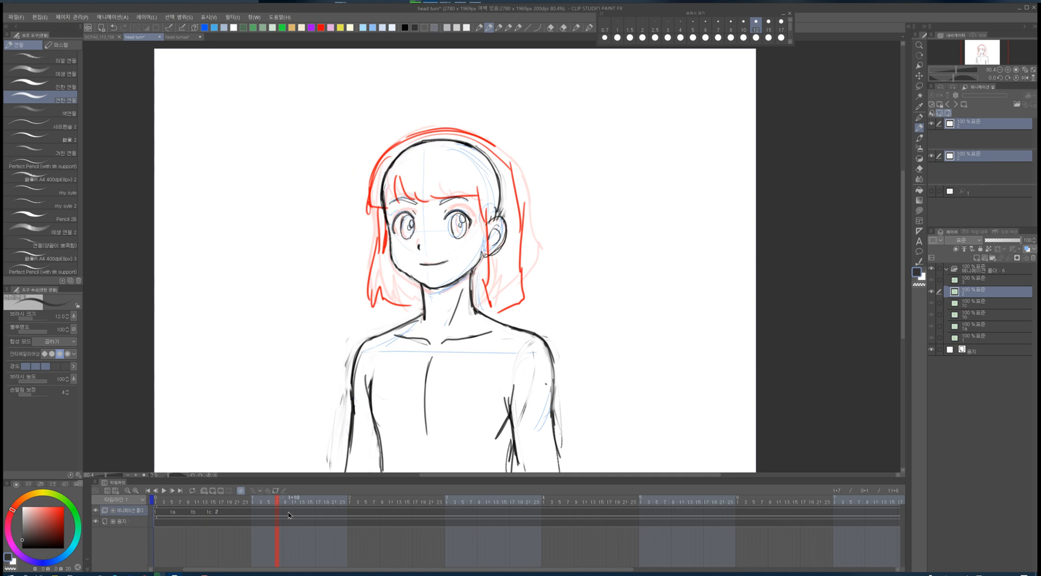
pyautogui.press('Left')
pyautogui.press('Left')
pyautogui.press('Left')
pyautogui.press('Left')
pyautogui.press('Left')
pyautogui.press('Right')
pyautogui.press('Right')
pyautogui.press('Right')
pyautogui.press('Right')
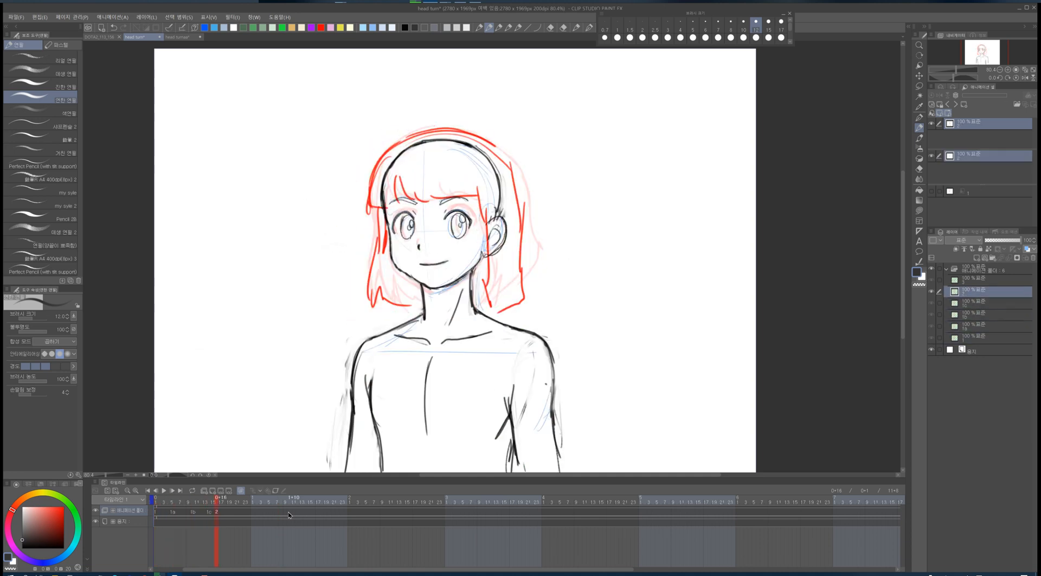
pyautogui.press('Left')
pyautogui.press('Left')
pyautogui.press('Left')
pyautogui.press('Left')
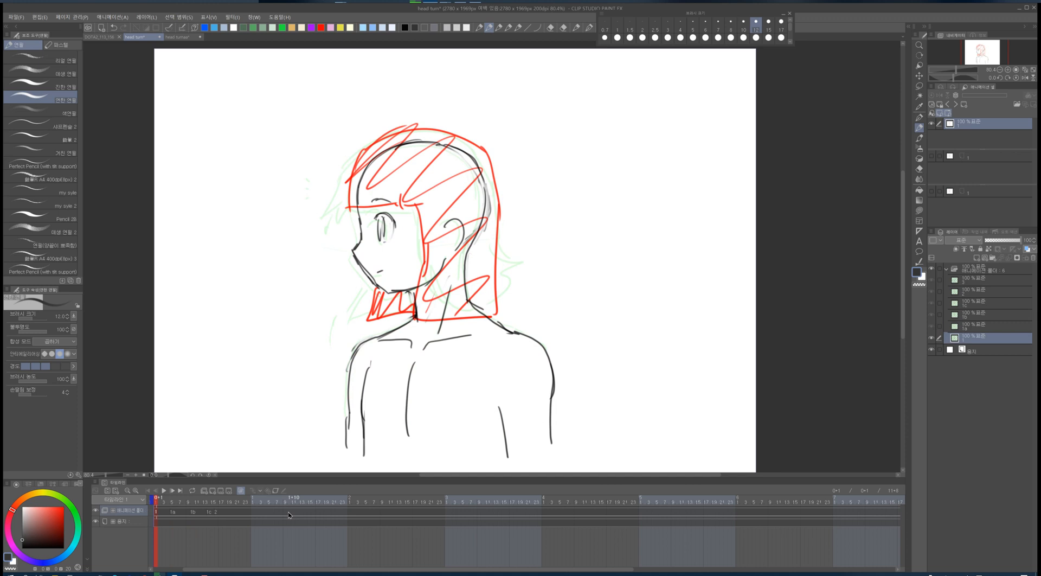
pyautogui.press('Right')
pyautogui.press('Right')
pyautogui.press('Right')
pyautogui.press('Right')
pyautogui.press('Left')
pyautogui.press('Left')
pyautogui.press('Left')
pyautogui.press('Left')
pyautogui.press('Right')
pyautogui.press('Right')
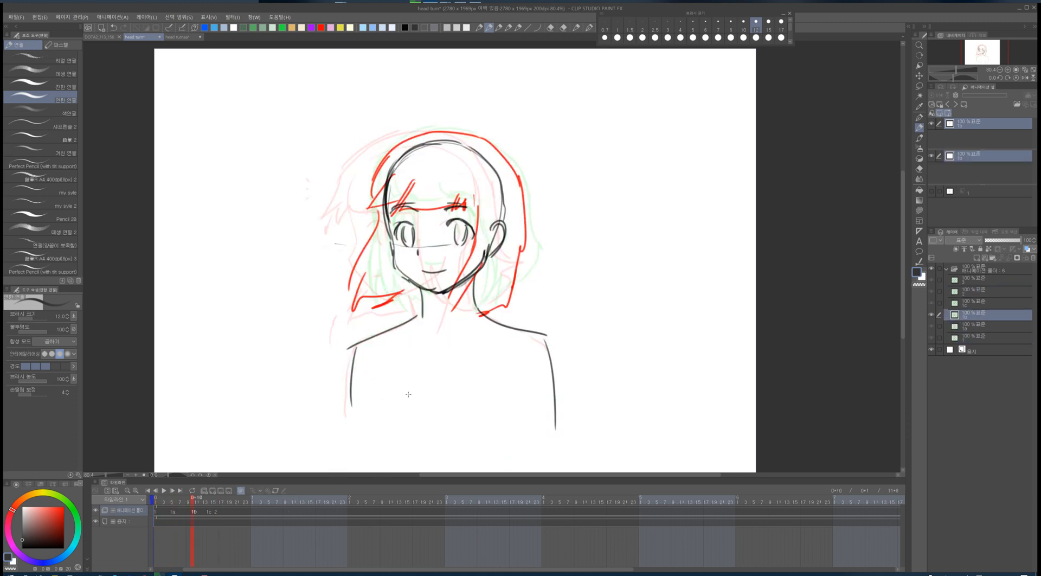
pyautogui.press('Right')
pyautogui.press('Left')
pyautogui.press('Left')
pyautogui.press('Right')
pyautogui.press('Left')
pyautogui.press('Right')
pyautogui.press('Right')
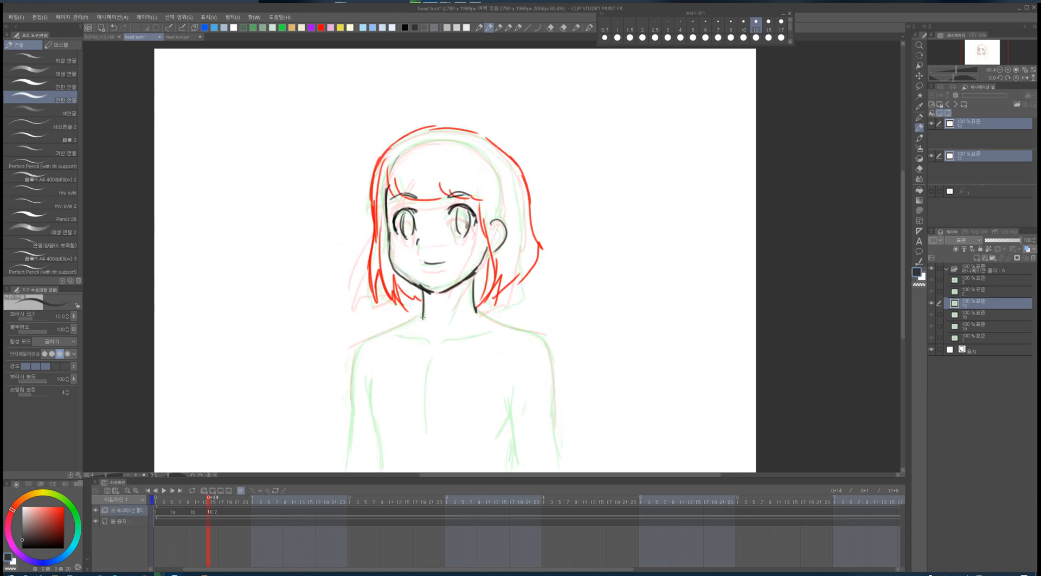
# - Draw the shoulder and chest lines in black on the in-between cel at frame 14
pyautogui.moveTo(424, 316)
pyautogui.mouseDown()
pyautogui.moveTo(374, 341)
pyautogui.moveTo(352, 384)
pyautogui.mouseUp()
pyautogui.moveTo(489, 317)
pyautogui.mouseDown()
pyautogui.moveTo(542, 336)
pyautogui.moveTo(555, 407)
pyautogui.moveTo(482, 338)
pyautogui.moveTo(442, 345)
pyautogui.mouseUp()
pyautogui.moveTo(401, 337); pyautogui.dragTo(419, 345)
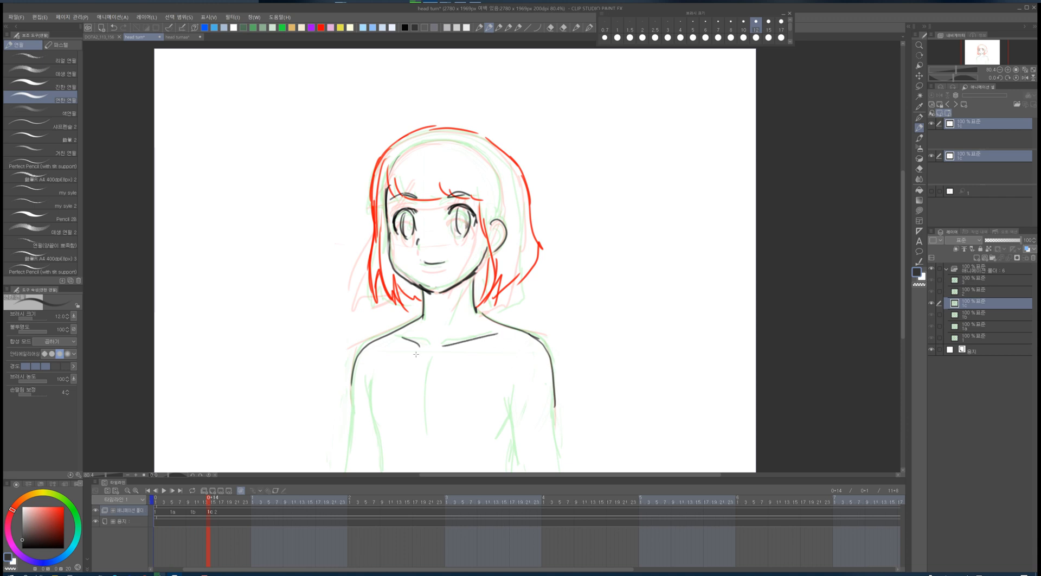
pyautogui.moveTo(376, 382)
pyautogui.mouseDown()
pyautogui.moveTo(359, 433)
pyautogui.moveTo(386, 464)
pyautogui.mouseUp()
# - Draw the arm and shoulder outlines in black on the frame 10 in-between, flipping between neighbouring frames to align them
pyautogui.press('Left')
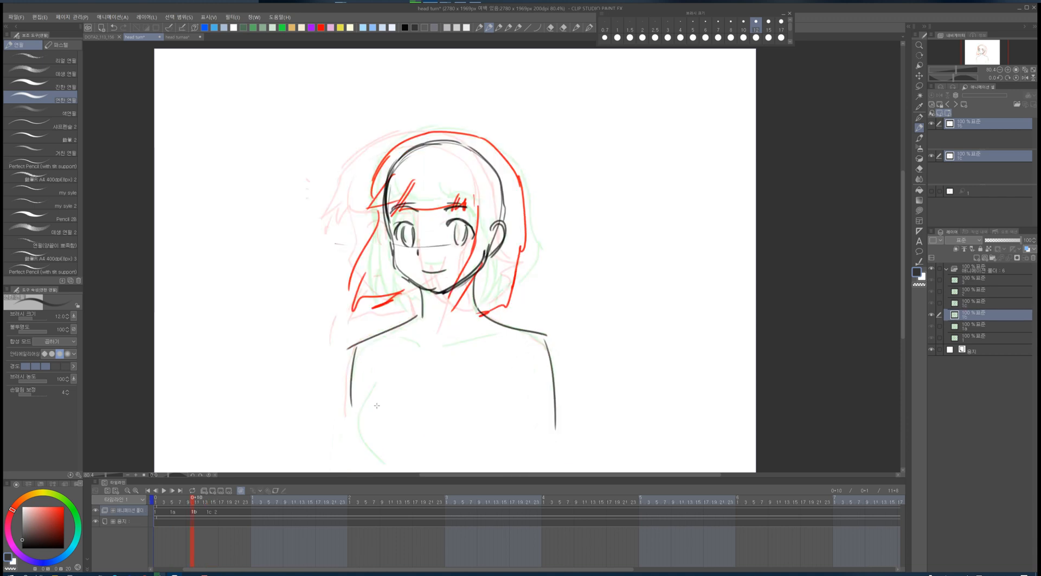
pyautogui.press('Left')
pyautogui.press('Left')
pyautogui.moveTo(366, 379)
pyautogui.mouseDown()
pyautogui.moveTo(361, 443)
pyautogui.moveTo(372, 453)
pyautogui.mouseUp()
pyautogui.moveTo(494, 410); pyautogui.dragTo(453, 452)
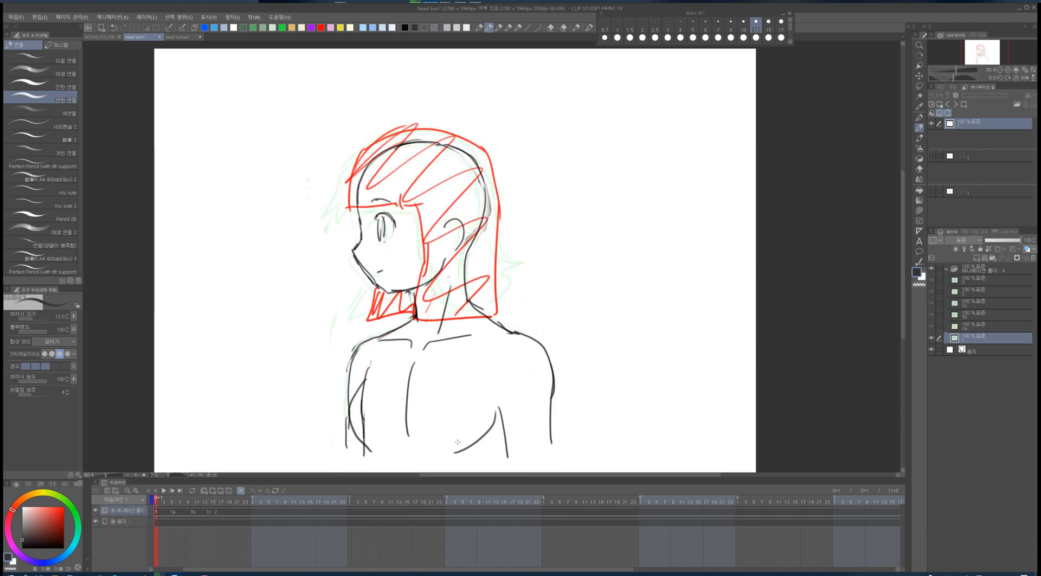
pyautogui.press('Right')
pyautogui.press('Right')
pyautogui.moveTo(372, 385); pyautogui.dragTo(364, 438)
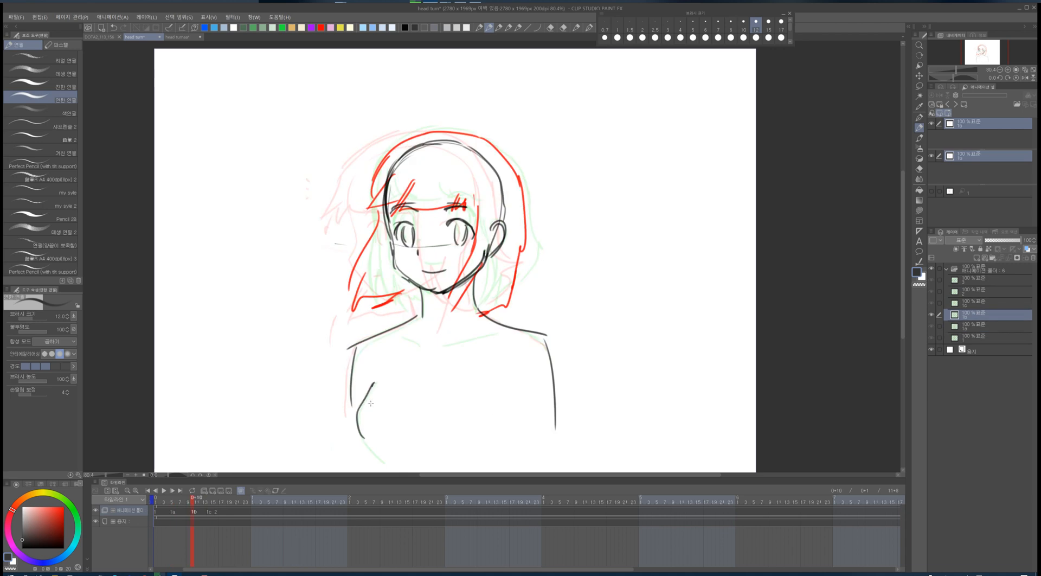
pyautogui.press('Left')
pyautogui.press('Right')
pyautogui.press('Left')
pyautogui.press('Right')
pyautogui.moveTo(510, 328); pyautogui.dragTo(556, 416)
pyautogui.press('Right')
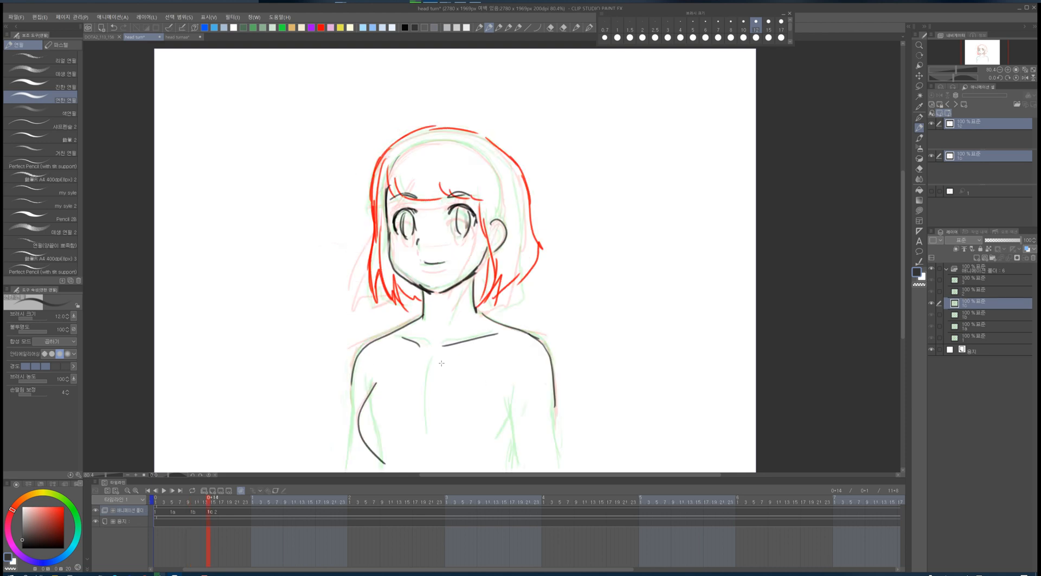
# - Add torso and arm strokes on the frame 14 and frame 16 cels, then step through the frames to review
pyautogui.moveTo(485, 320)
pyautogui.mouseDown()
pyautogui.moveTo(507, 329)
pyautogui.moveTo(554, 413)
pyautogui.moveTo(495, 458)
pyautogui.mouseUp()
pyautogui.press('Right')
pyautogui.moveTo(375, 378)
pyautogui.mouseDown()
pyautogui.moveTo(367, 396)
pyautogui.moveTo(380, 443)
pyautogui.mouseUp()
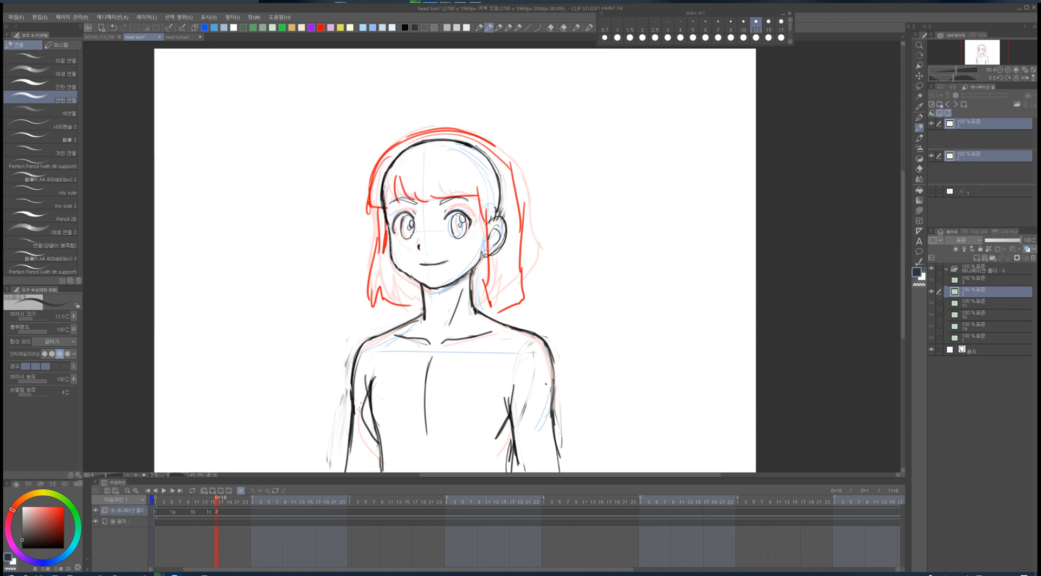
pyautogui.moveTo(362, 404); pyautogui.dragTo(379, 452)
pyautogui.moveTo(362, 406)
pyautogui.mouseDown()
pyautogui.moveTo(380, 451)
pyautogui.moveTo(400, 457)
pyautogui.mouseUp()
pyautogui.moveTo(506, 385); pyautogui.dragTo(486, 457)
pyautogui.press('Left')
pyautogui.press('Right')
pyautogui.press('Left')
pyautogui.press('Left')
pyautogui.press('Left')
pyautogui.press('Left')
pyautogui.press('Right')
pyautogui.press('Right')
pyautogui.press('Right')
pyautogui.press('Right')
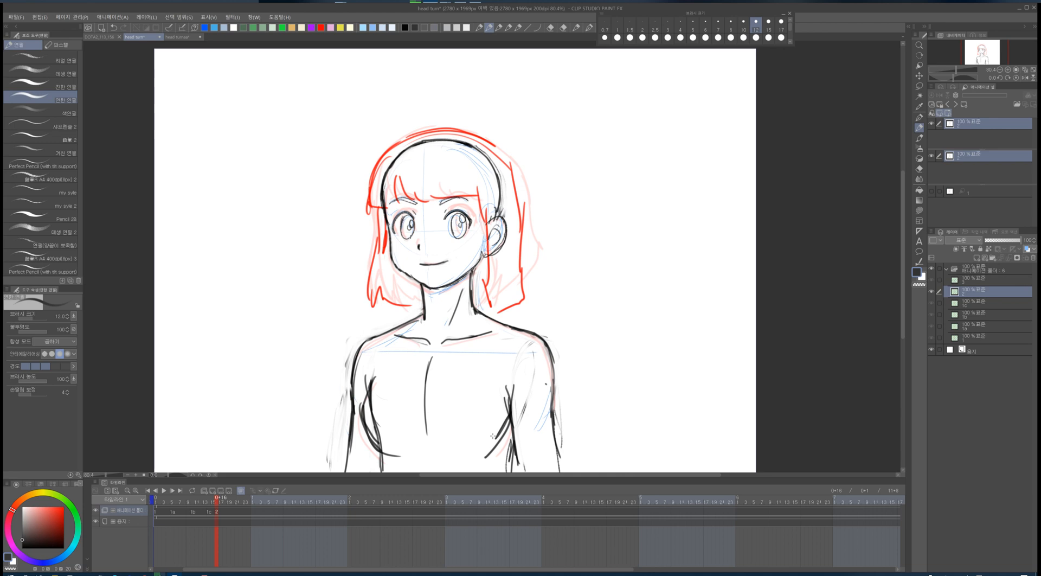
# - Sketch two small head circles with a motion arc in the blank space left of the character
pyautogui.moveTo(213, 141)
pyautogui.mouseDown()
pyautogui.moveTo(248, 197)
pyautogui.moveTo(216, 131)
pyautogui.moveTo(216, 181)
pyautogui.mouseUp()
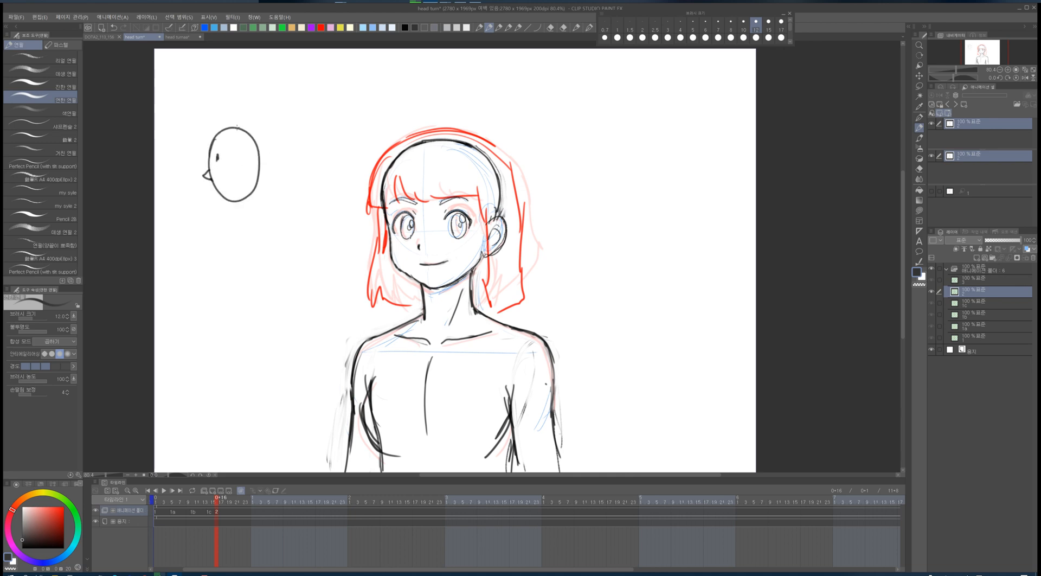
pyautogui.moveTo(236, 128); pyautogui.dragTo(265, 123)
pyautogui.moveTo(306, 118)
pyautogui.mouseDown()
pyautogui.moveTo(325, 115)
pyautogui.moveTo(328, 174)
pyautogui.moveTo(341, 108)
pyautogui.moveTo(337, 181)
pyautogui.mouseUp()
pyautogui.click(338, 135)
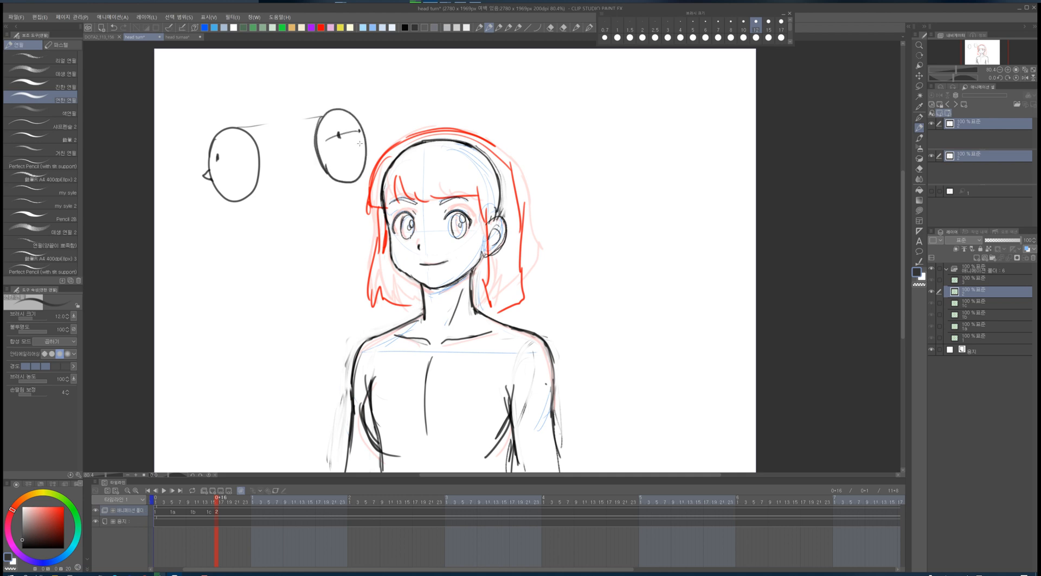
pyautogui.moveTo(358, 145); pyautogui.dragTo(359, 168)
pyautogui.moveTo(239, 125); pyautogui.dragTo(344, 57)
# - Create a new cel at frame 18 and draw three large head ovals with simple facial features
pyautogui.press('F2')
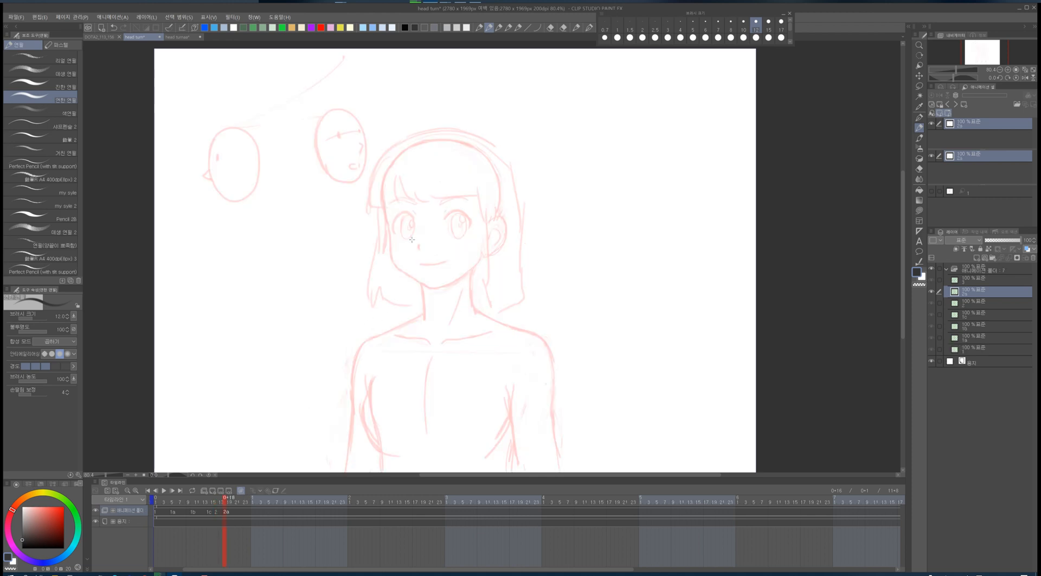
pyautogui.moveTo(297, 218)
pyautogui.mouseDown()
pyautogui.moveTo(295, 281)
pyautogui.moveTo(373, 229)
pyautogui.moveTo(345, 319)
pyautogui.moveTo(302, 255)
pyautogui.mouseUp()
pyautogui.hotkey('ctrl', 'z')
pyautogui.moveTo(303, 254); pyautogui.dragTo(318, 254)
pyautogui.moveTo(308, 255)
pyautogui.mouseDown()
pyautogui.moveTo(293, 276)
pyautogui.moveTo(320, 305)
pyautogui.mouseUp()
pyautogui.moveTo(350, 266); pyautogui.dragTo(358, 274)
pyautogui.moveTo(419, 251); pyautogui.dragTo(432, 344)
pyautogui.moveTo(416, 291)
pyautogui.mouseDown()
pyautogui.moveTo(493, 235)
pyautogui.moveTo(440, 345)
pyautogui.moveTo(495, 299)
pyautogui.mouseUp()
pyautogui.moveTo(434, 301); pyautogui.dragTo(466, 307)
pyautogui.moveTo(495, 283); pyautogui.dragTo(480, 299)
pyautogui.moveTo(448, 312)
pyautogui.mouseDown()
pyautogui.moveTo(439, 320)
pyautogui.moveTo(500, 295)
pyautogui.mouseUp()
pyautogui.moveTo(561, 100)
pyautogui.mouseDown()
pyautogui.moveTo(581, 220)
pyautogui.moveTo(635, 140)
pyautogui.moveTo(550, 119)
pyautogui.moveTo(610, 114)
pyautogui.mouseUp()
pyautogui.moveTo(628, 123); pyautogui.dragTo(630, 134)
pyautogui.moveTo(634, 172); pyautogui.dragTo(627, 174)
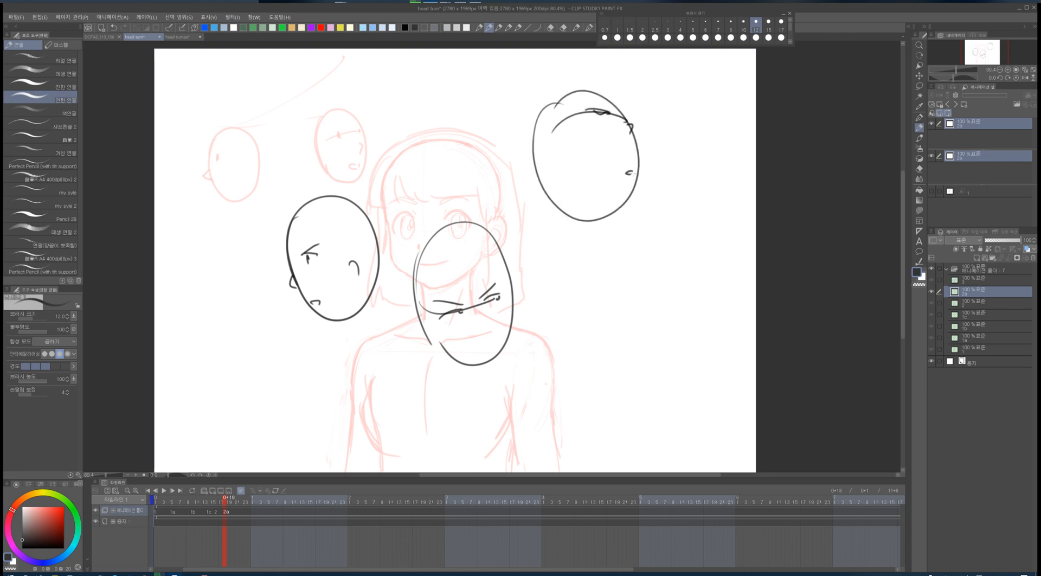
# - Connect the head ovals with a curved arc and add turning contour lines inside and around them
pyautogui.moveTo(331, 190)
pyautogui.mouseDown()
pyautogui.moveTo(486, 173)
pyautogui.moveTo(543, 92)
pyautogui.mouseUp()
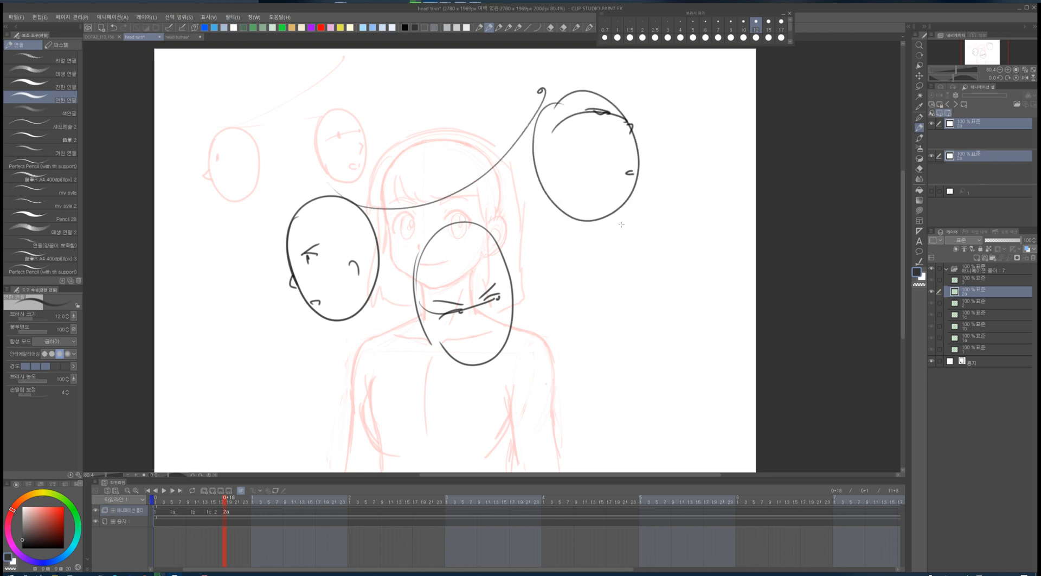
pyautogui.moveTo(570, 210); pyautogui.dragTo(568, 236)
pyautogui.moveTo(553, 157); pyautogui.dragTo(553, 174)
pyautogui.moveTo(345, 333)
pyautogui.mouseDown()
pyautogui.moveTo(351, 234)
pyautogui.moveTo(395, 301)
pyautogui.moveTo(407, 347)
pyautogui.mouseUp()
pyautogui.moveTo(428, 259); pyautogui.dragTo(437, 284)
pyautogui.moveTo(491, 217)
pyautogui.mouseDown()
pyautogui.moveTo(489, 274)
pyautogui.moveTo(519, 315)
pyautogui.mouseUp()
pyautogui.moveTo(501, 199); pyautogui.dragTo(544, 253)
pyautogui.moveTo(530, 171); pyautogui.dragTo(531, 247)
pyautogui.moveTo(557, 152); pyautogui.dragTo(590, 214)
pyautogui.moveTo(577, 224); pyautogui.dragTo(567, 245)
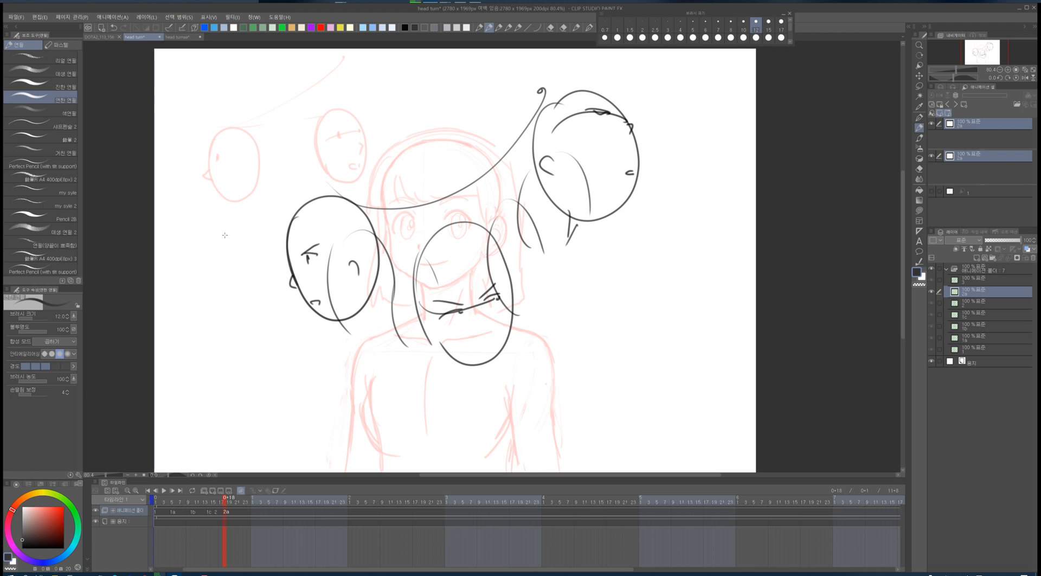
# - Draw sweeping motion lines around the head ovals to show the turn
pyautogui.moveTo(218, 237); pyautogui.dragTo(239, 312)
pyautogui.moveTo(220, 234)
pyautogui.mouseDown()
pyautogui.moveTo(233, 303)
pyautogui.moveTo(301, 191)
pyautogui.moveTo(385, 254)
pyautogui.moveTo(274, 338)
pyautogui.mouseUp()
pyautogui.moveTo(491, 128); pyautogui.dragTo(510, 172)
pyautogui.moveTo(539, 87); pyautogui.dragTo(614, 87)
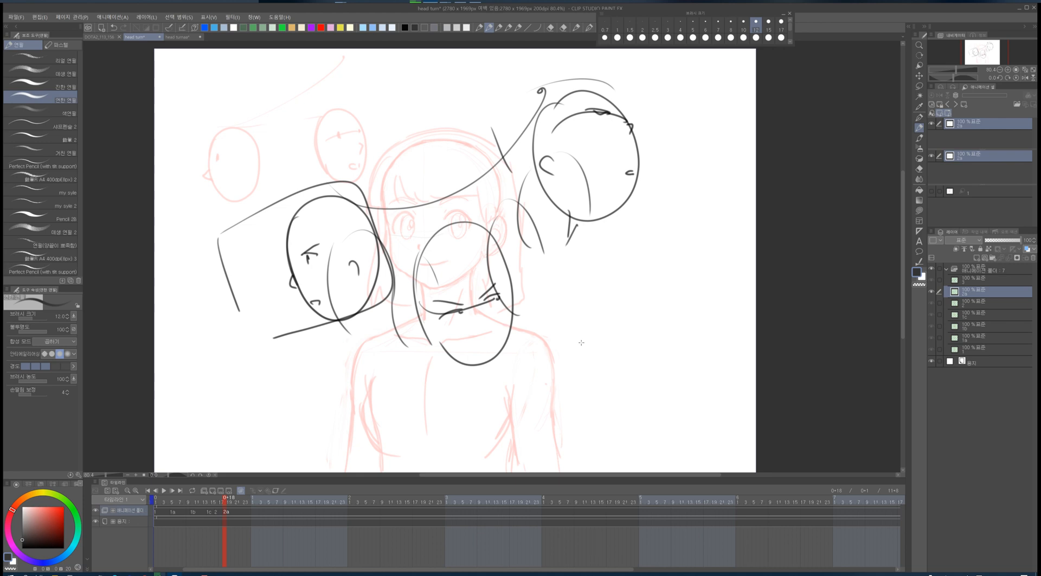
# - Delete the frame-18 cel containing the head-oval diagram and remove its timeline entry
pyautogui.press('Delete')
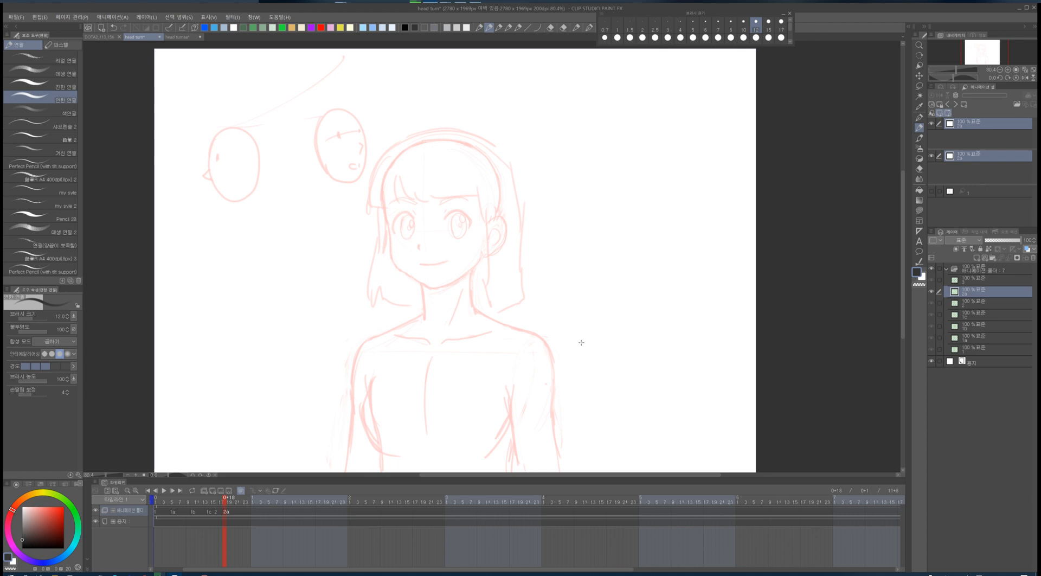
pyautogui.click(228, 514)
pyautogui.press('Delete')
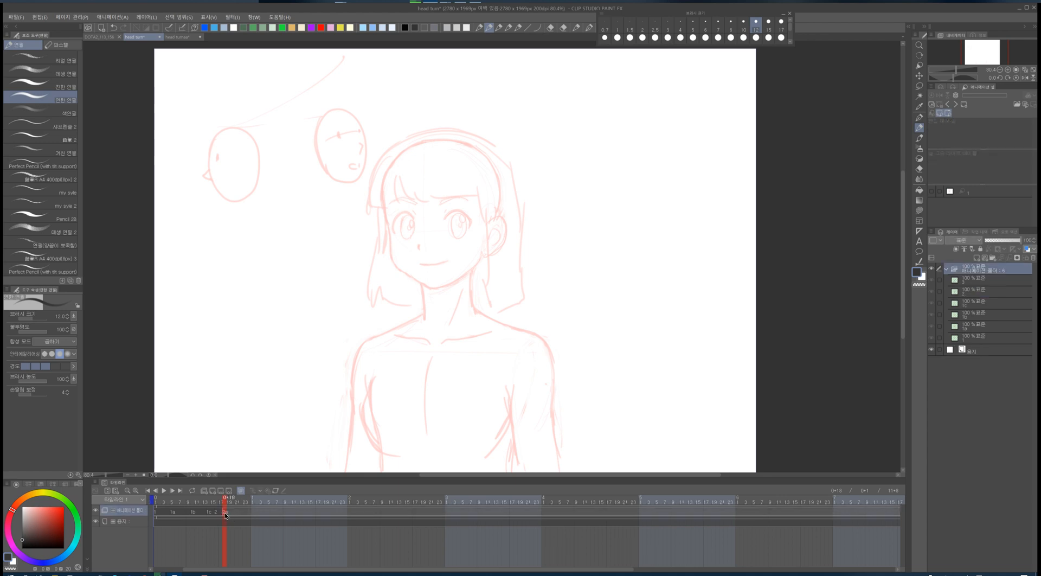
# - Step back and forth through the frames to review the head-turn animation
pyautogui.click(220, 516)
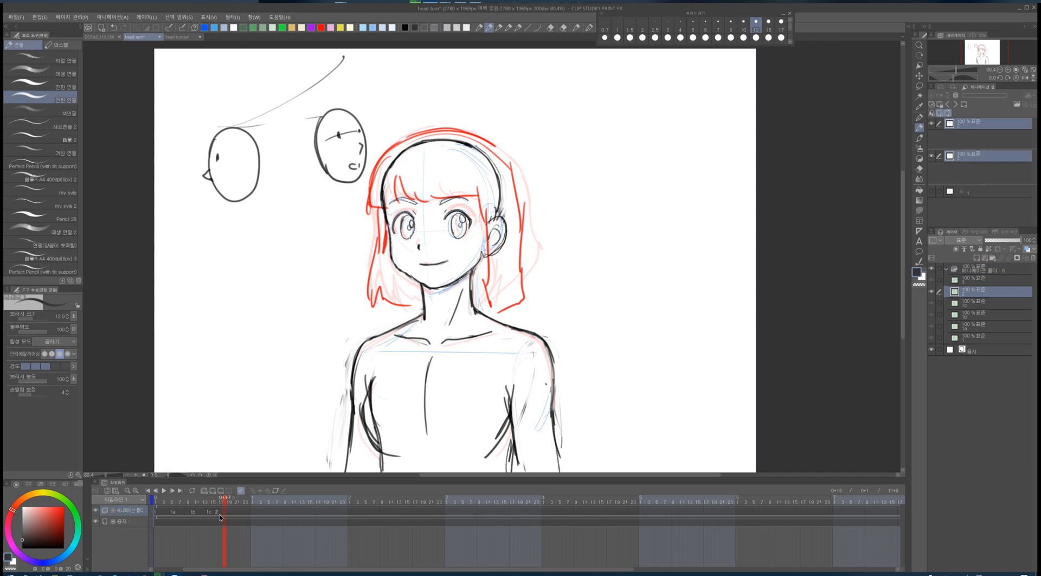
pyautogui.press('Left')
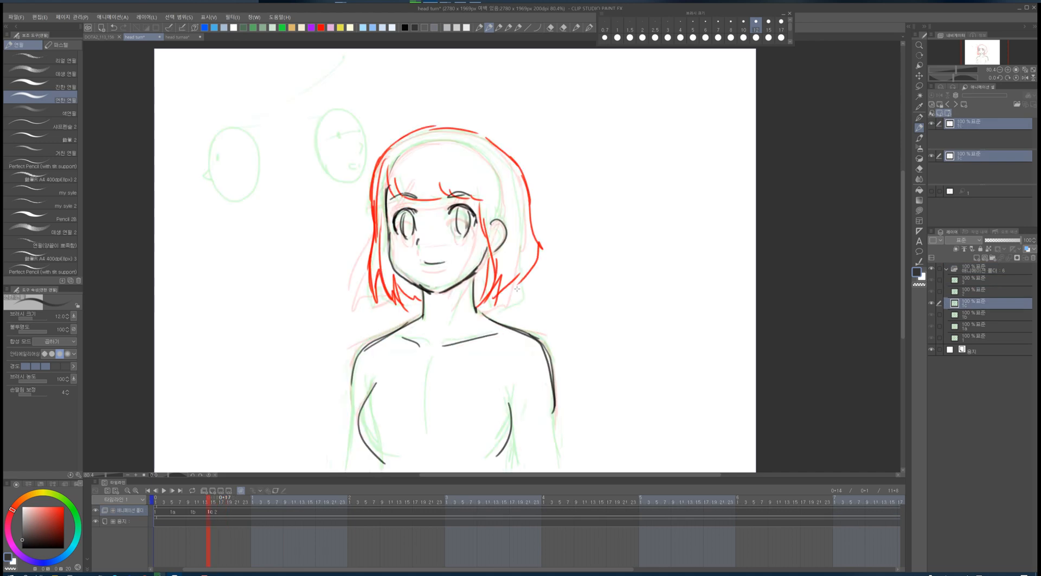
pyautogui.press('Left')
pyautogui.press('Left')
pyautogui.press('Left')
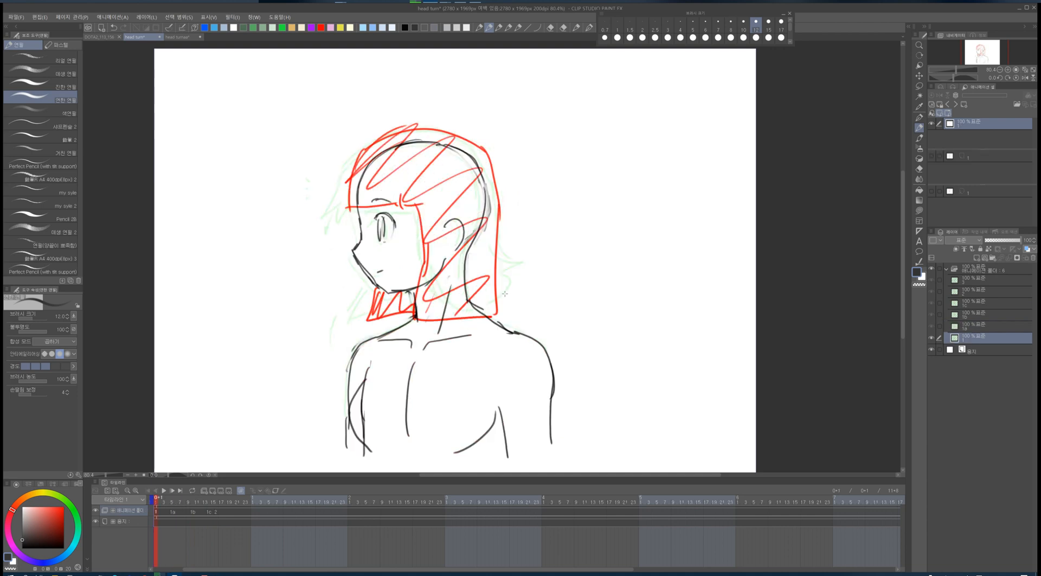
pyautogui.press('Left')
pyautogui.press('Right')
pyautogui.press('Right')
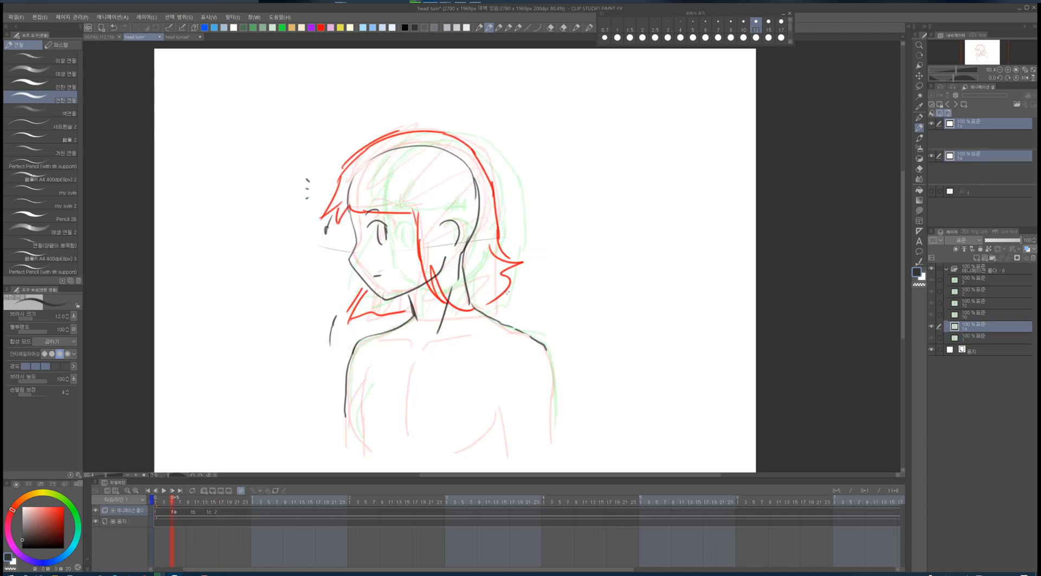
pyautogui.press('Right')
pyautogui.press('Left')
pyautogui.press('Right')
pyautogui.press('Right')
pyautogui.press('Left')
pyautogui.press('Left')
pyautogui.press('Right')
# - Lasso the head on the current in-between cel and move it slightly downward with transform
pyautogui.press('m')
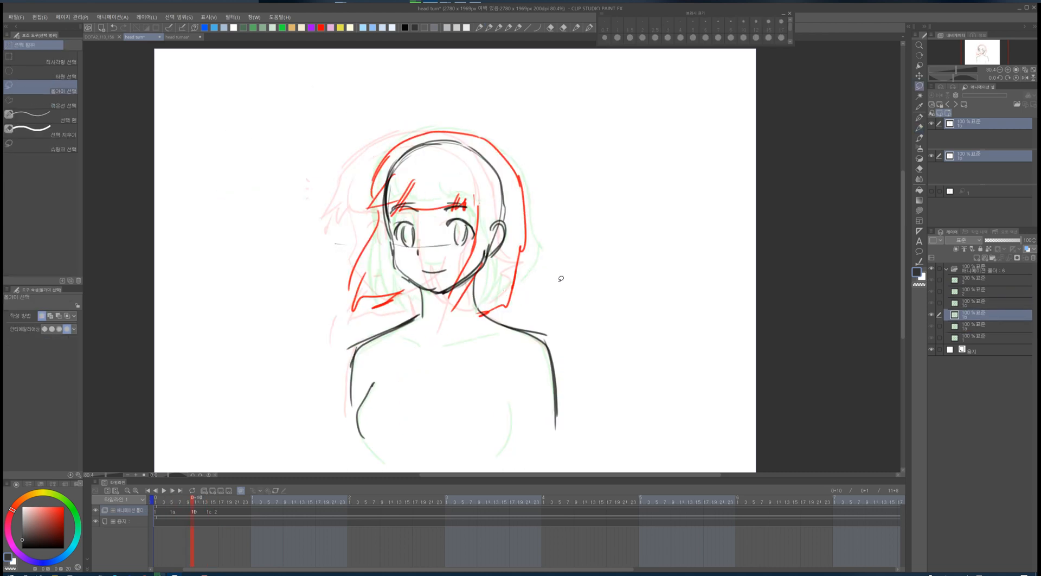
pyautogui.moveTo(558, 279)
pyautogui.mouseDown()
pyautogui.moveTo(414, 326)
pyautogui.moveTo(501, 126)
pyautogui.moveTo(525, 312)
pyautogui.mouseUp()
pyautogui.press('p')
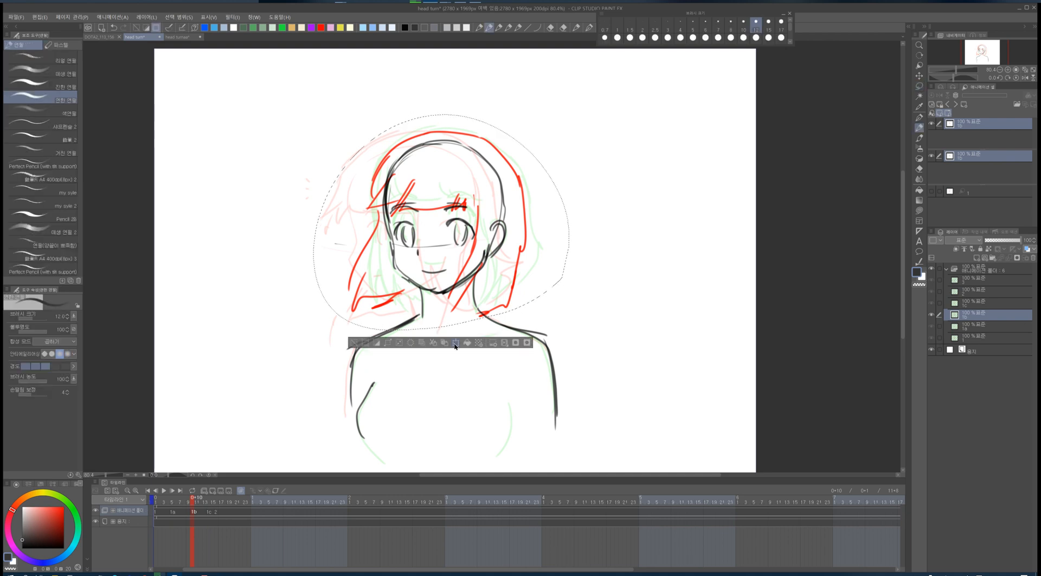
pyautogui.hotkey('ctrl', 't')
pyautogui.moveTo(442, 327); pyautogui.dragTo(441, 337)
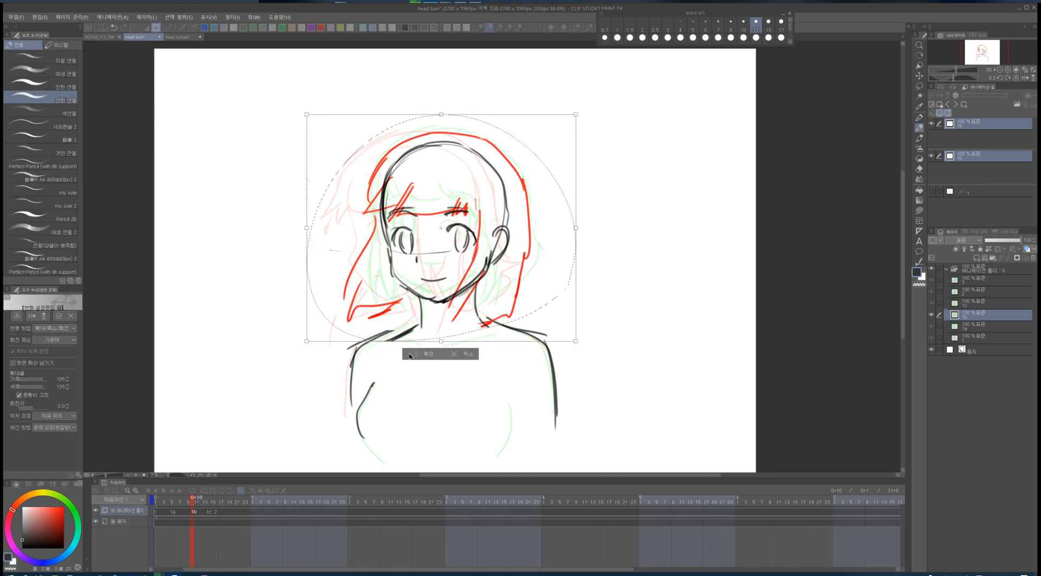
pyautogui.click(410, 356)
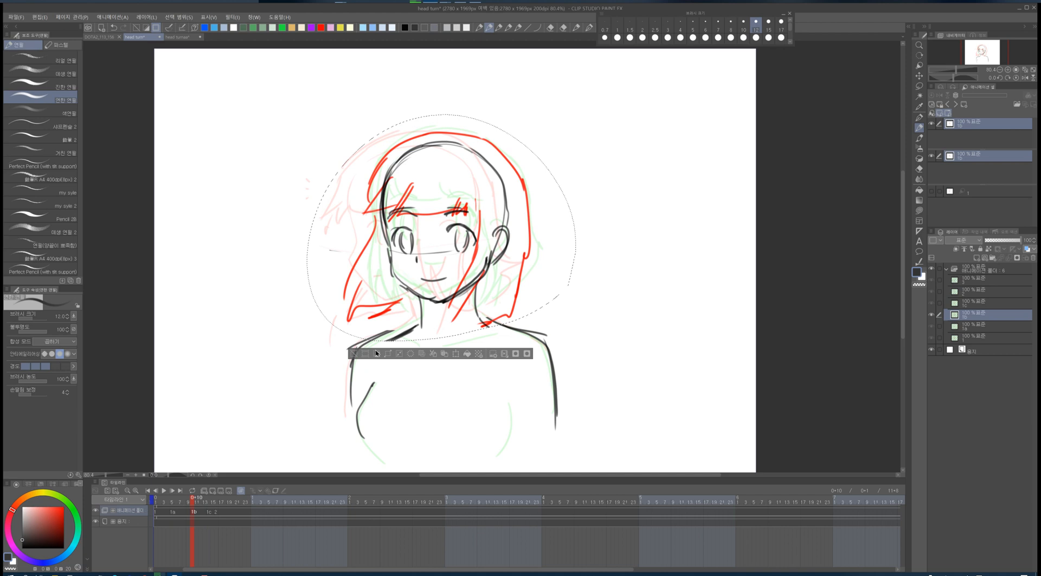
# - Sketch a vertical line beside the character and a small profile head with a curve at upper left
pyautogui.click(354, 354)
pyautogui.moveTo(537, 97); pyautogui.dragTo(537, 209)
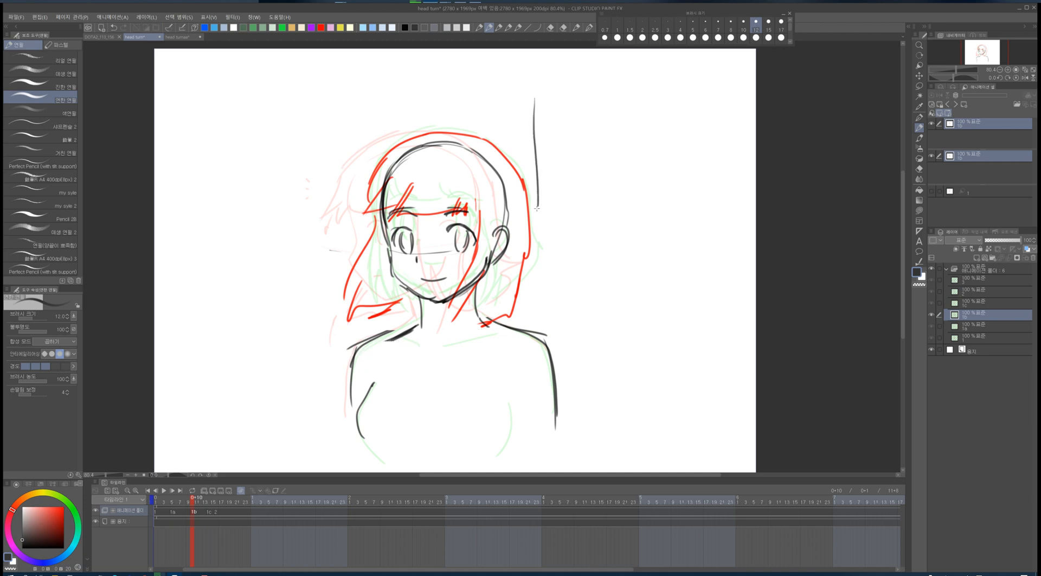
pyautogui.moveTo(555, 97); pyautogui.dragTo(598, 97)
pyautogui.hotkey('ctrl', 'z')
pyautogui.moveTo(205, 144)
pyautogui.mouseDown()
pyautogui.moveTo(221, 178)
pyautogui.moveTo(231, 140)
pyautogui.moveTo(204, 140)
pyautogui.moveTo(232, 163)
pyautogui.moveTo(237, 189)
pyautogui.mouseUp()
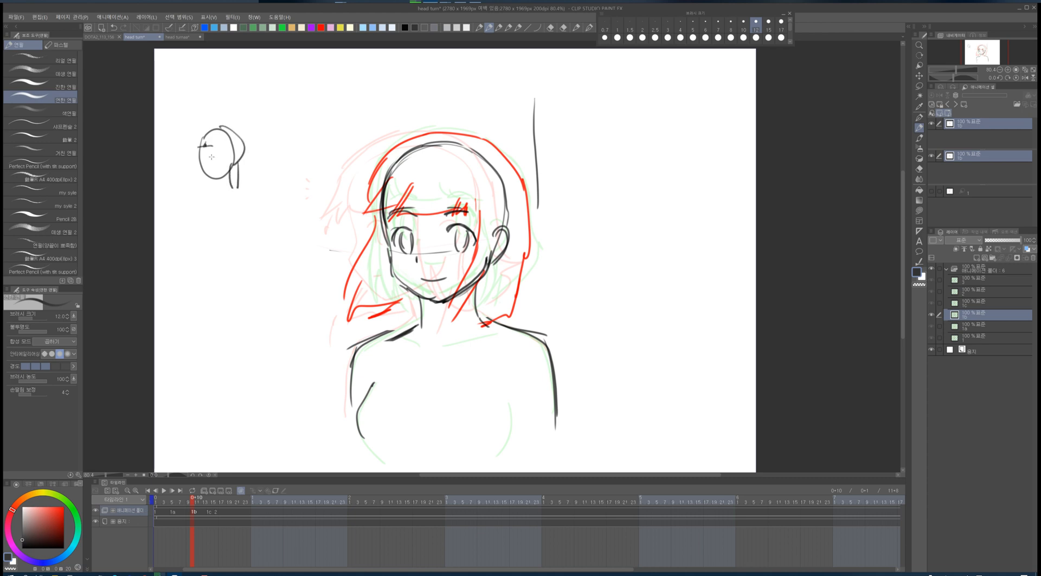
pyautogui.moveTo(262, 136)
pyautogui.mouseDown()
pyautogui.moveTo(257, 157)
pyautogui.moveTo(276, 231)
pyautogui.moveTo(294, 208)
pyautogui.moveTo(269, 198)
pyautogui.moveTo(273, 231)
pyautogui.mouseUp()
# - Draw overlapping purple and red head circles below the small profile head
pyautogui.click(311, 28)
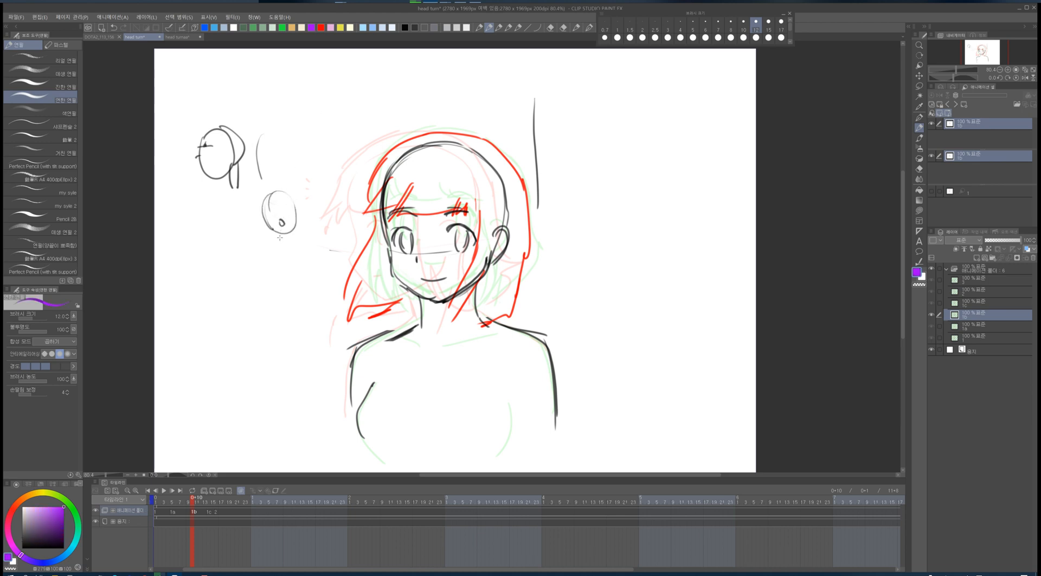
pyautogui.moveTo(280, 228)
pyautogui.mouseDown()
pyautogui.moveTo(251, 219)
pyautogui.moveTo(242, 237)
pyautogui.moveTo(265, 249)
pyautogui.moveTo(257, 219)
pyautogui.moveTo(253, 243)
pyautogui.moveTo(284, 243)
pyautogui.moveTo(268, 193)
pyautogui.moveTo(246, 238)
pyautogui.moveTo(259, 210)
pyautogui.moveTo(270, 231)
pyautogui.moveTo(251, 213)
pyautogui.moveTo(271, 203)
pyautogui.moveTo(283, 220)
pyautogui.moveTo(267, 202)
pyautogui.mouseUp()
pyautogui.hotkey('ctrl', 'z')
pyautogui.click(321, 27)
pyautogui.hotkey('ctrl', 'z')
pyautogui.hotkey('ctrl', 'z')
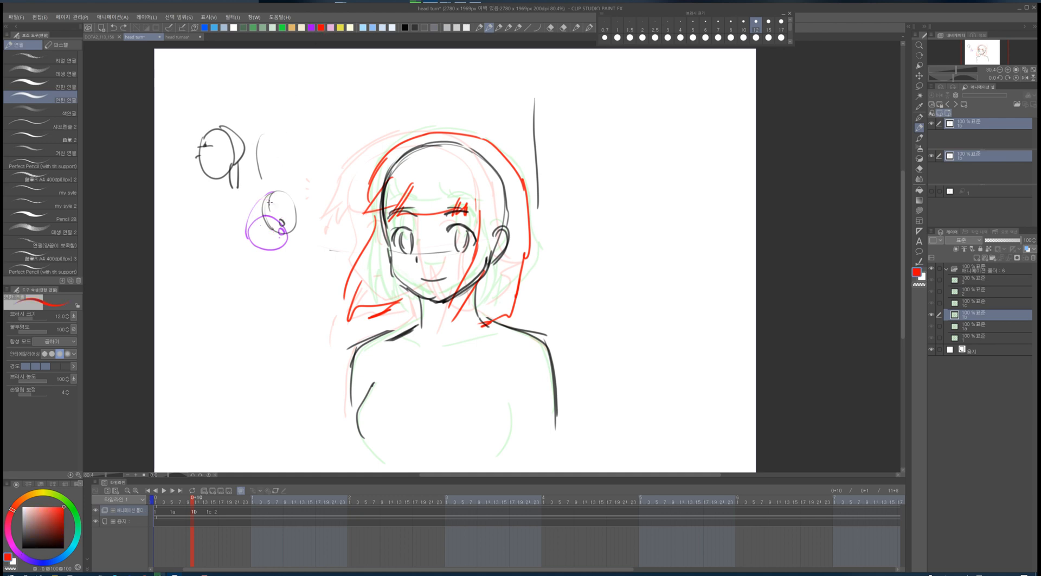
pyautogui.moveTo(253, 234)
pyautogui.mouseDown()
pyautogui.moveTo(256, 203)
pyautogui.moveTo(282, 212)
pyautogui.moveTo(290, 230)
pyautogui.moveTo(274, 238)
pyautogui.moveTo(253, 223)
pyautogui.moveTo(264, 202)
pyautogui.moveTo(286, 213)
pyautogui.moveTo(271, 194)
pyautogui.moveTo(295, 208)
pyautogui.moveTo(264, 198)
pyautogui.moveTo(266, 228)
pyautogui.mouseUp()
pyautogui.moveTo(250, 234); pyautogui.dragTo(253, 251)
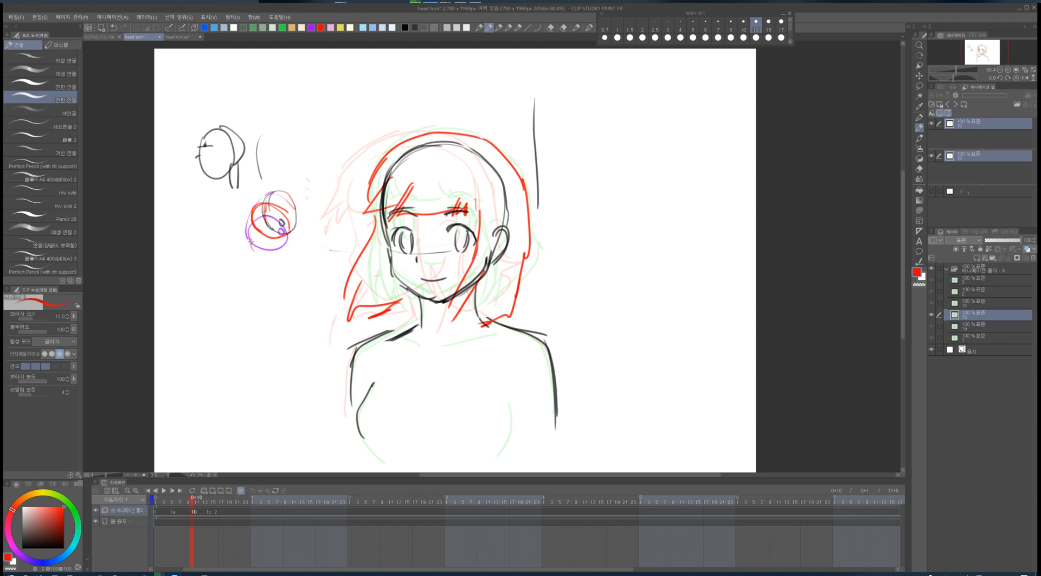
# - Add red construction lines and a circled cross symbol beside the head circles
pyautogui.moveTo(229, 173)
pyautogui.mouseDown()
pyautogui.moveTo(226, 264)
pyautogui.moveTo(229, 173)
pyautogui.moveTo(278, 201)
pyautogui.moveTo(242, 217)
pyautogui.moveTo(241, 248)
pyautogui.moveTo(271, 249)
pyautogui.mouseUp()
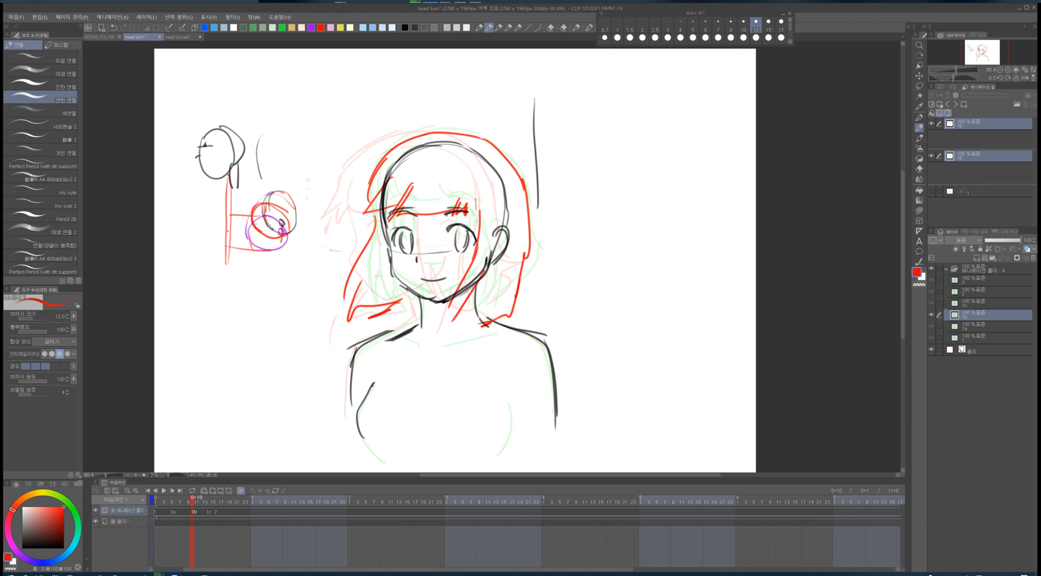
pyautogui.moveTo(199, 230)
pyautogui.mouseDown()
pyautogui.moveTo(214, 219)
pyautogui.moveTo(188, 248)
pyautogui.mouseUp()
pyautogui.hotkey('ctrl', 'z')
pyautogui.hotkey('ctrl', 'z')
pyautogui.hotkey('ctrl', 'z')
pyautogui.moveTo(190, 230)
pyautogui.mouseDown()
pyautogui.moveTo(203, 244)
pyautogui.moveTo(201, 215)
pyautogui.mouseUp()
pyautogui.moveTo(216, 209); pyautogui.dragTo(211, 269)
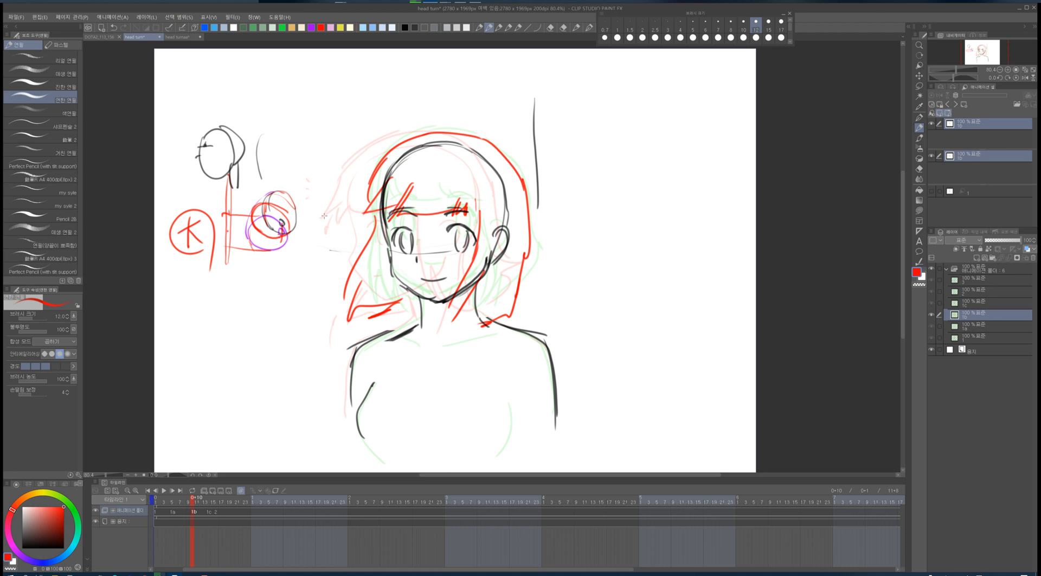
pyautogui.moveTo(229, 252); pyautogui.dragTo(255, 250)
pyautogui.moveTo(264, 202); pyautogui.dragTo(287, 199)
pyautogui.moveTo(226, 211); pyautogui.dragTo(241, 209)
# - Step from frame 1 through the following frames to review the animation
pyautogui.click(156, 514)
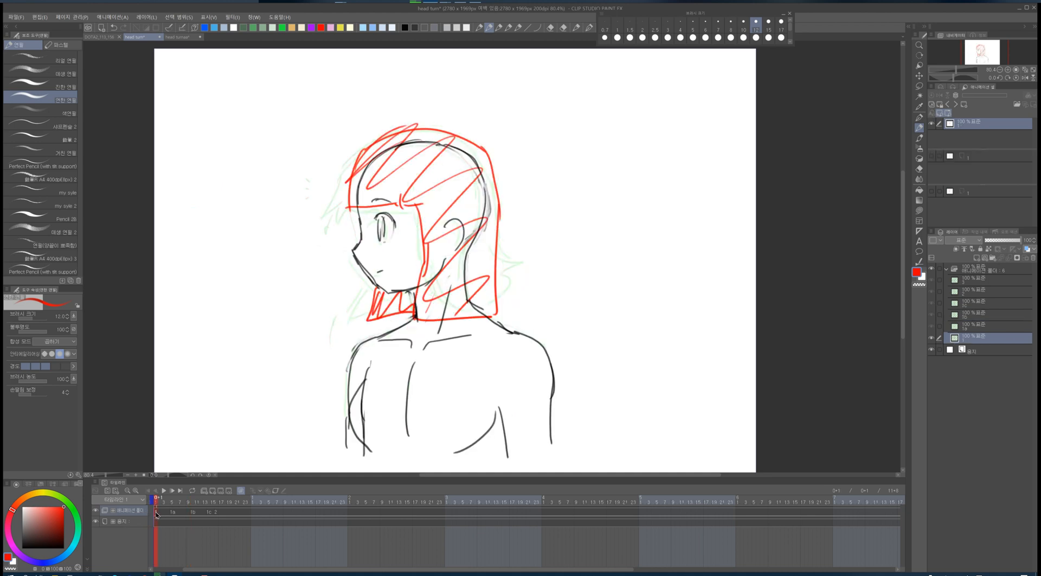
pyautogui.press('Right')
pyautogui.press('Right')
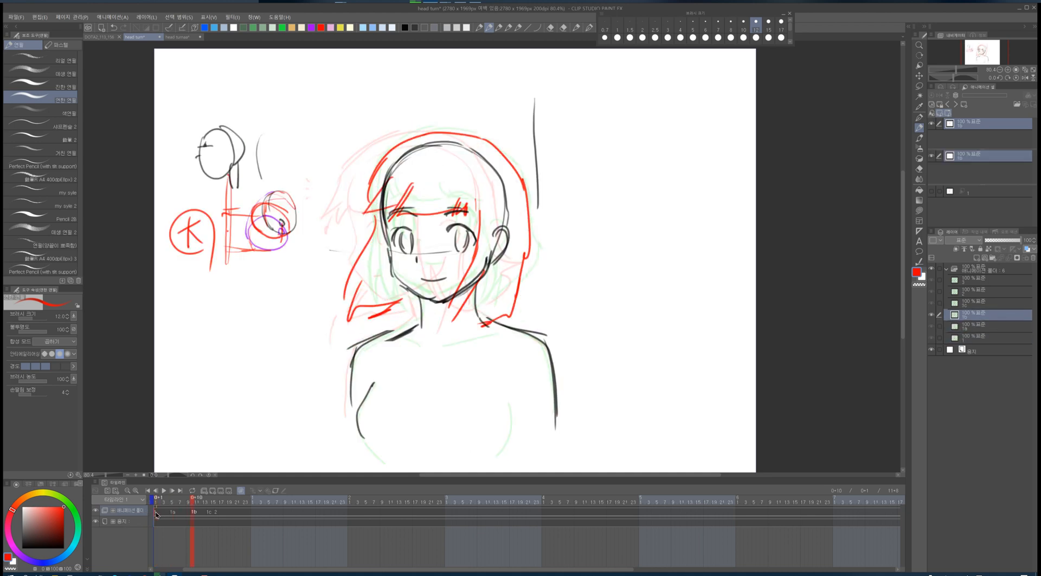
pyautogui.press('Right')
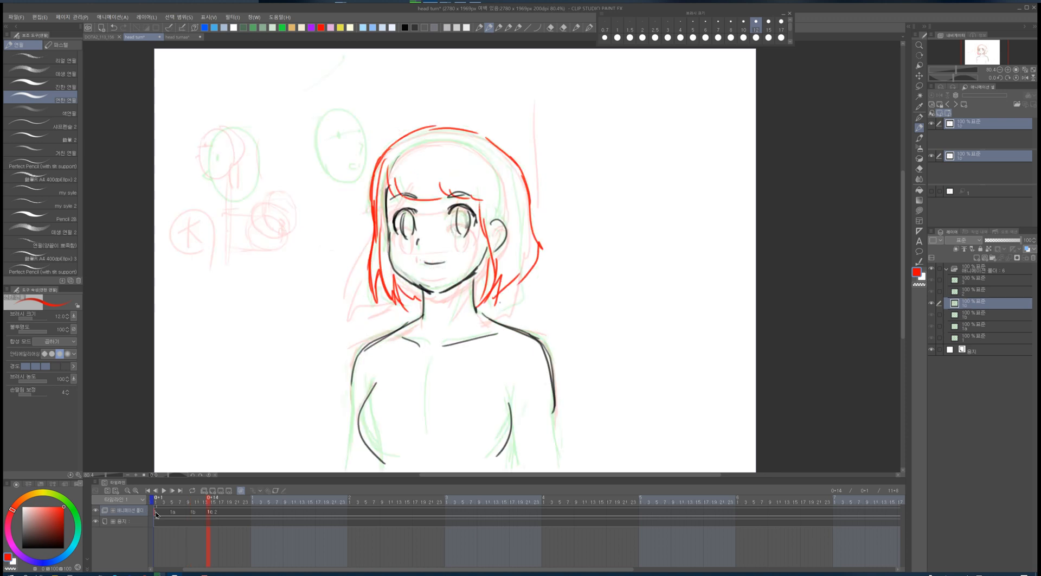
pyautogui.press('Right')
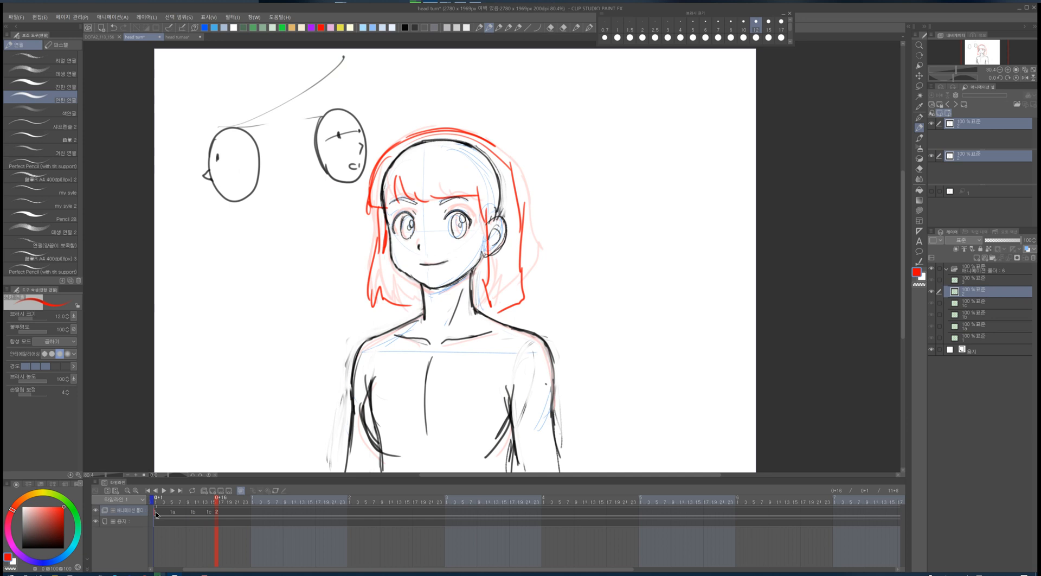
# - Delete an in-between cel's frame assignment on the timeline
pyautogui.click(174, 514)
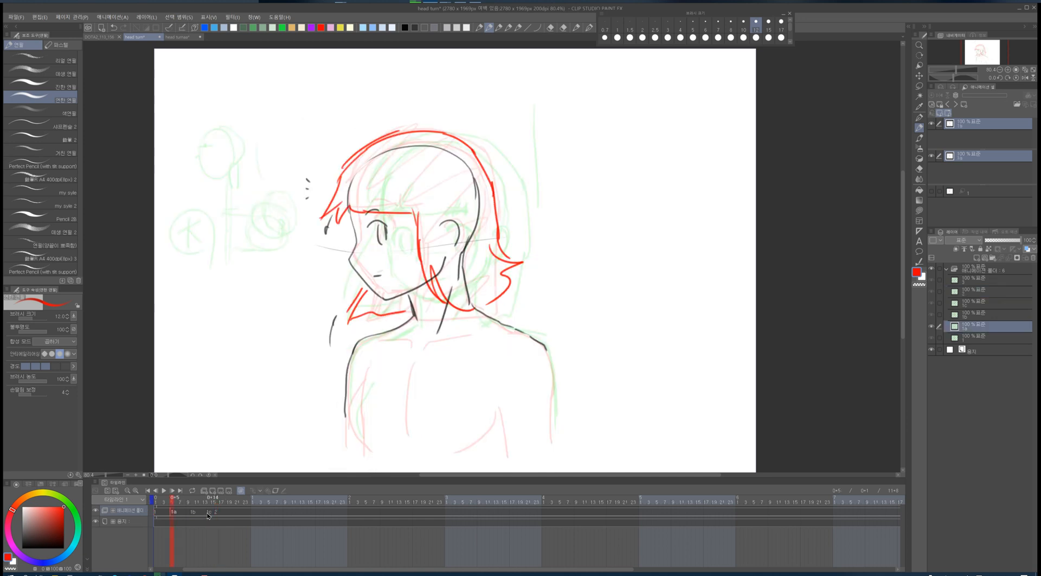
pyautogui.click(210, 518)
pyautogui.keyDown('shift'); pyautogui.click(194, 516); pyautogui.keyUp('shift')
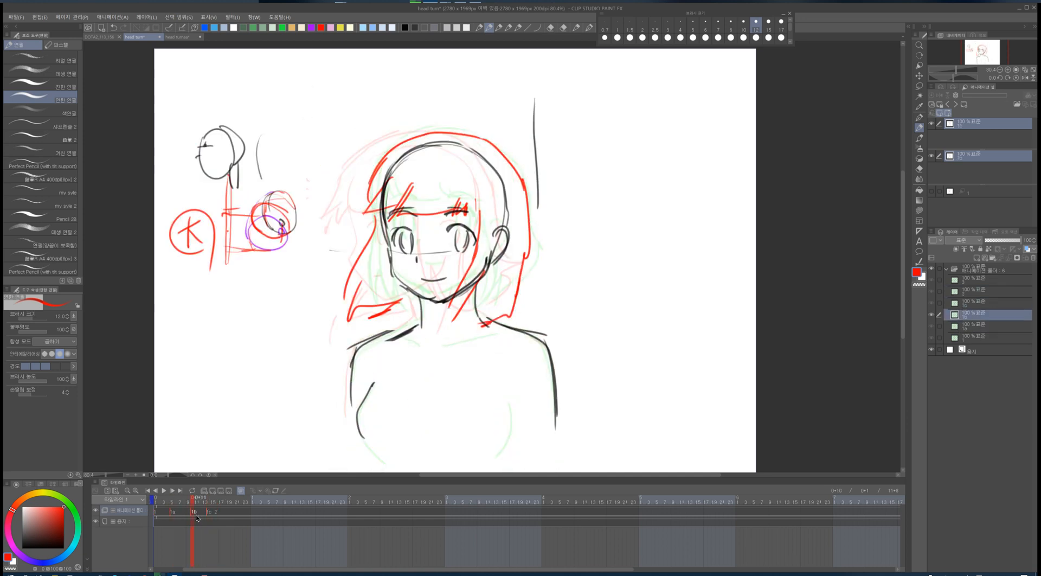
pyautogui.press('Delete')
# - Step through the frames again to check the revised timing
pyautogui.press('Right')
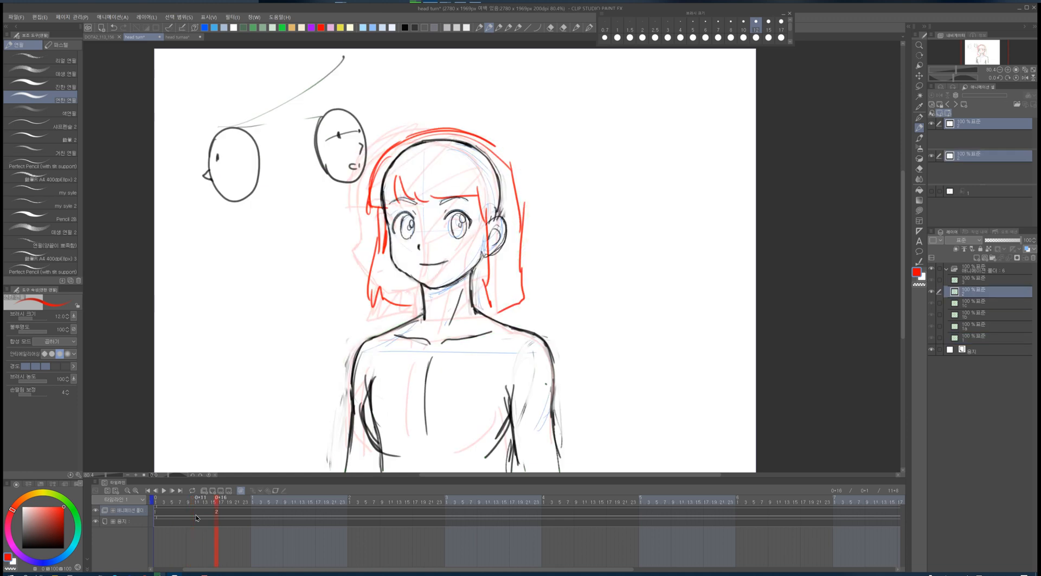
pyautogui.press('Left')
pyautogui.press('Right')
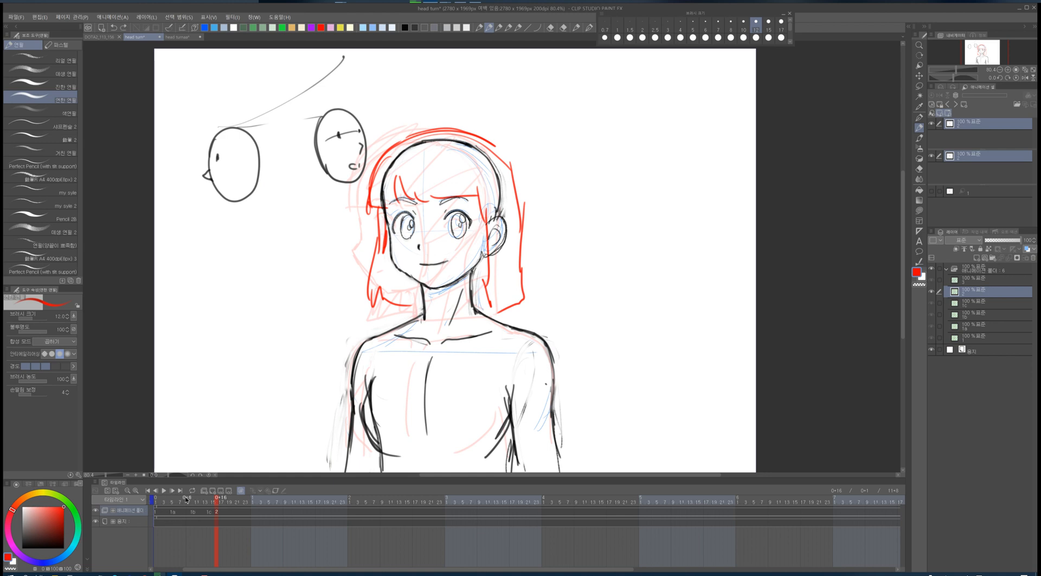
pyautogui.press('Right')
pyautogui.press('Right')
pyautogui.press('Right')
pyautogui.press('Right')
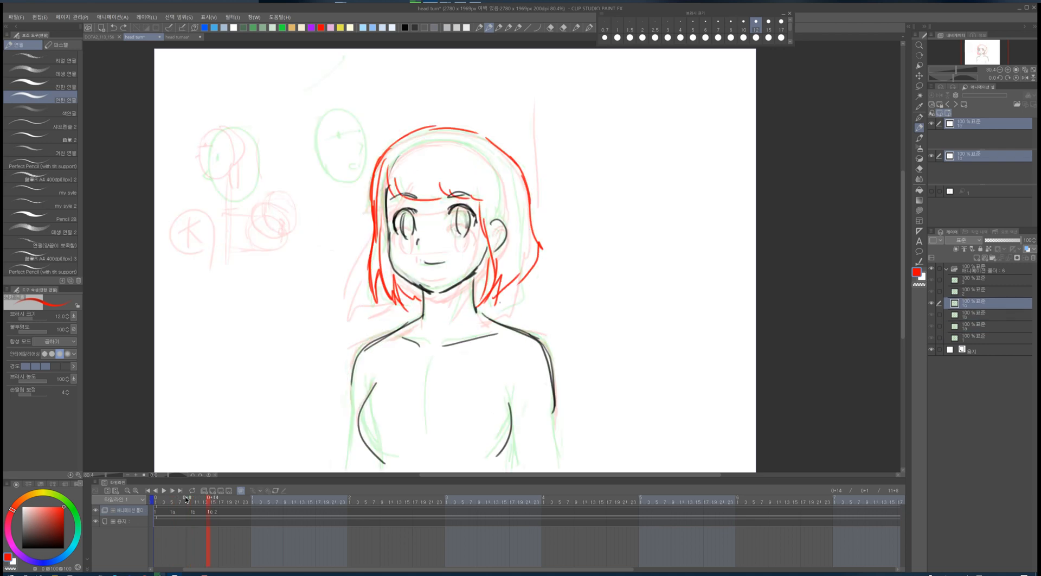
pyautogui.press('Right')
# - Delete the first in-between cel's frame assignment and step through neighbouring frames to check it
pyautogui.click(173, 512)
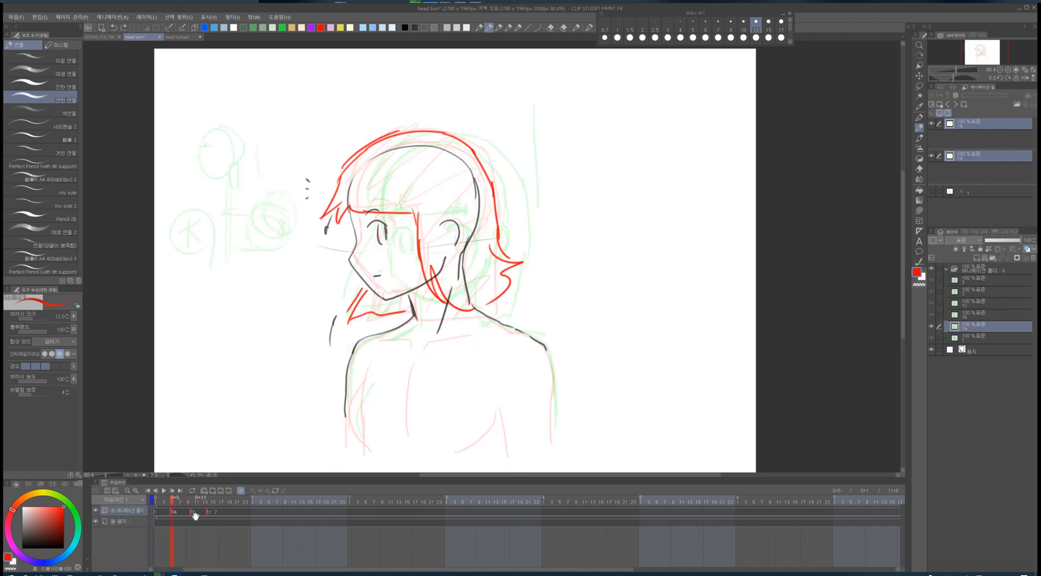
pyautogui.press('Delete')
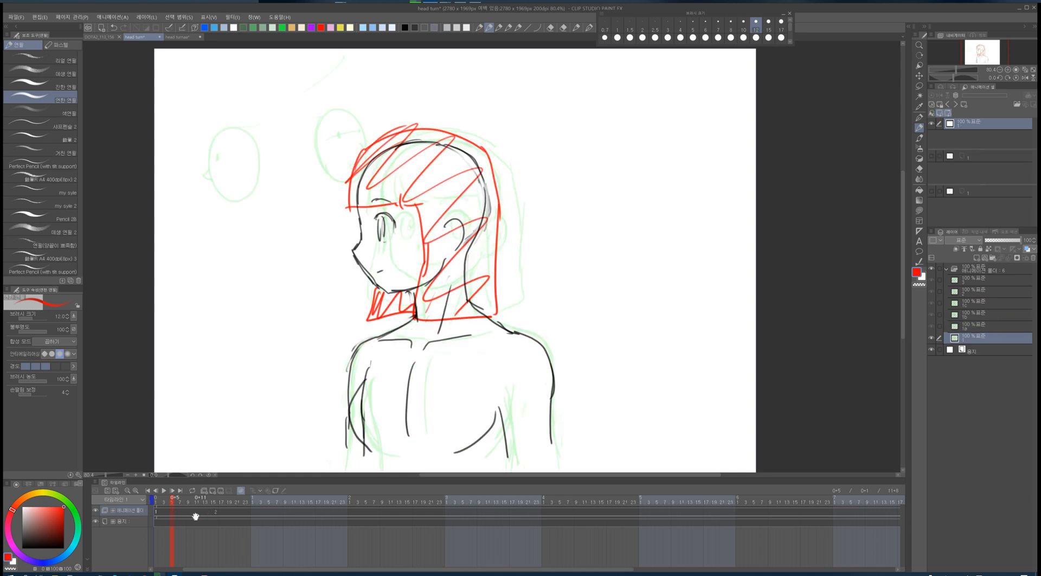
pyautogui.press('Right')
pyautogui.press('Left')
pyautogui.press('Right')
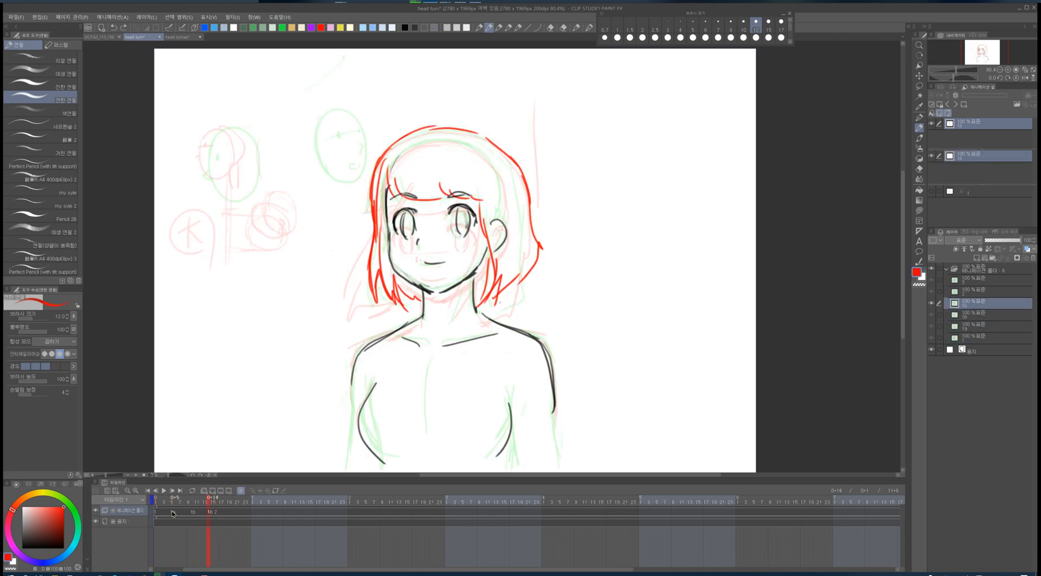
pyautogui.press('Right')
pyautogui.press('Left')
pyautogui.click(229, 491)
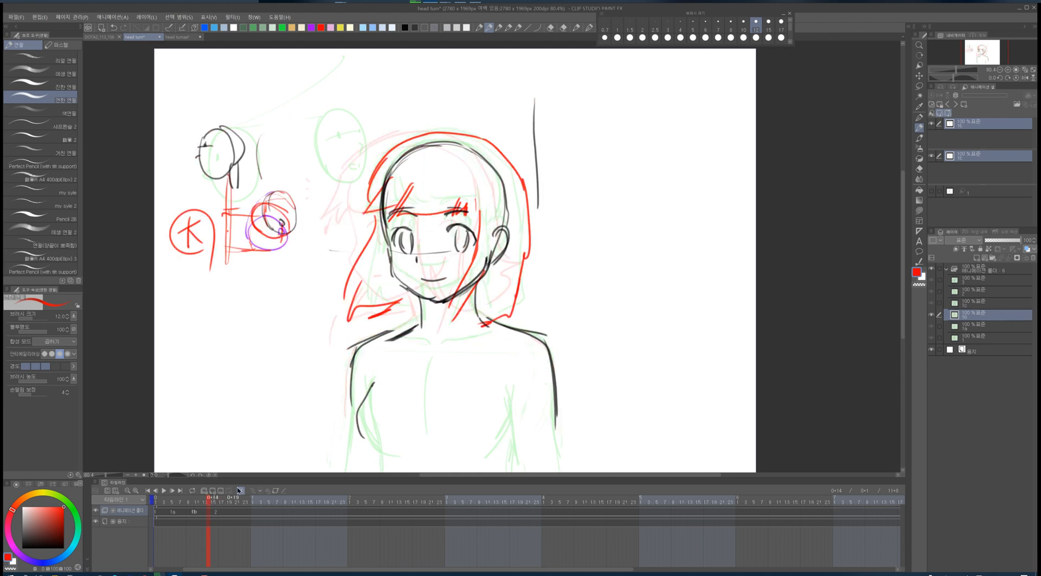
pyautogui.click(216, 511)
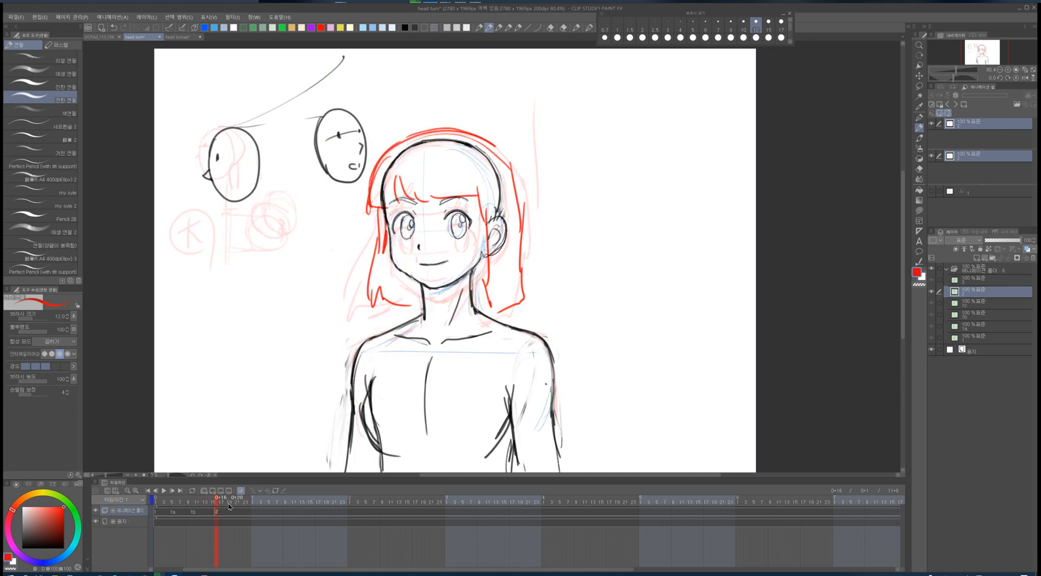